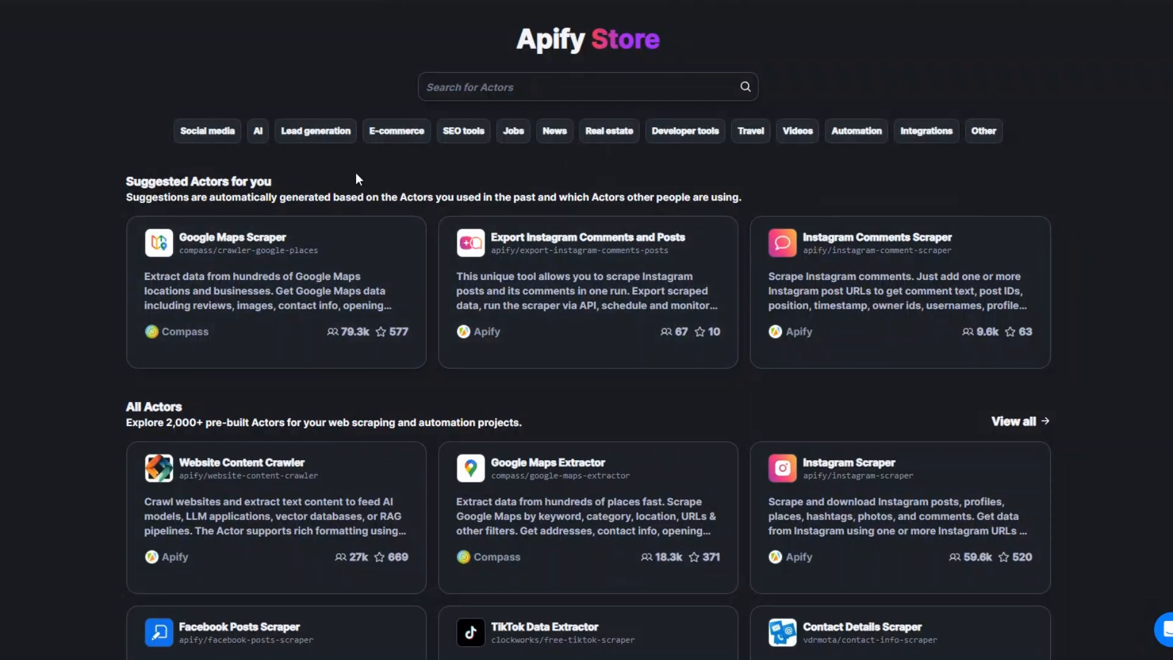
# Search the Apify Store for "upwork" and open the Upwork Jobs Scraper published by Apify Scraper.
pyautogui.click(446, 92)
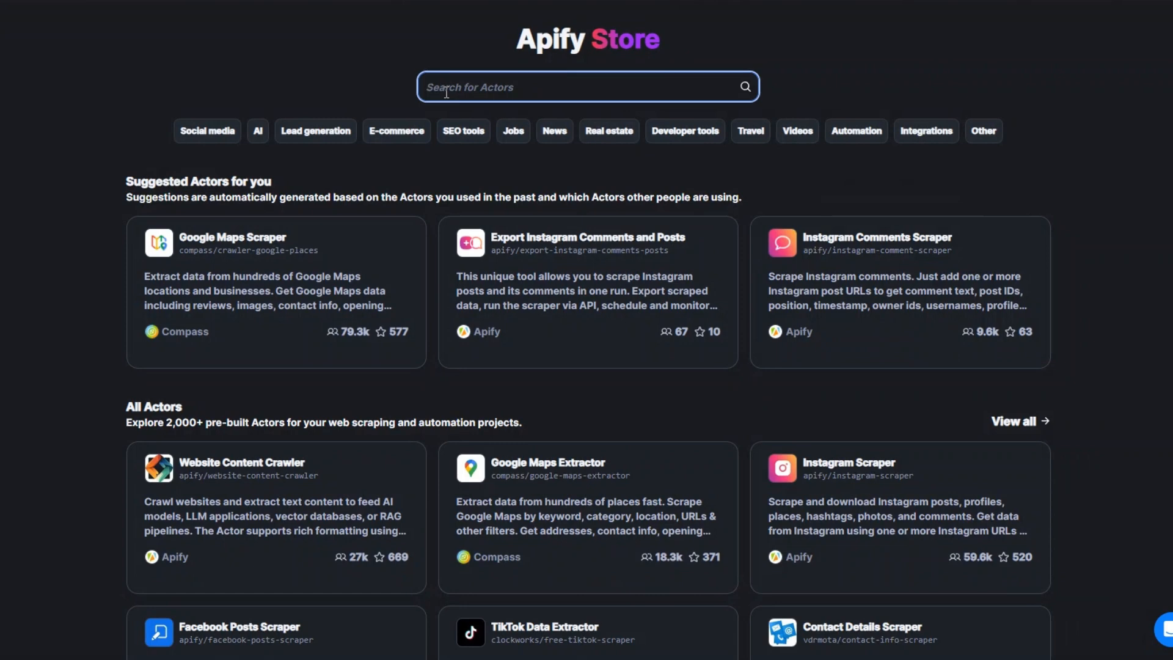
pyautogui.write('upwork')
pyautogui.press('Return')
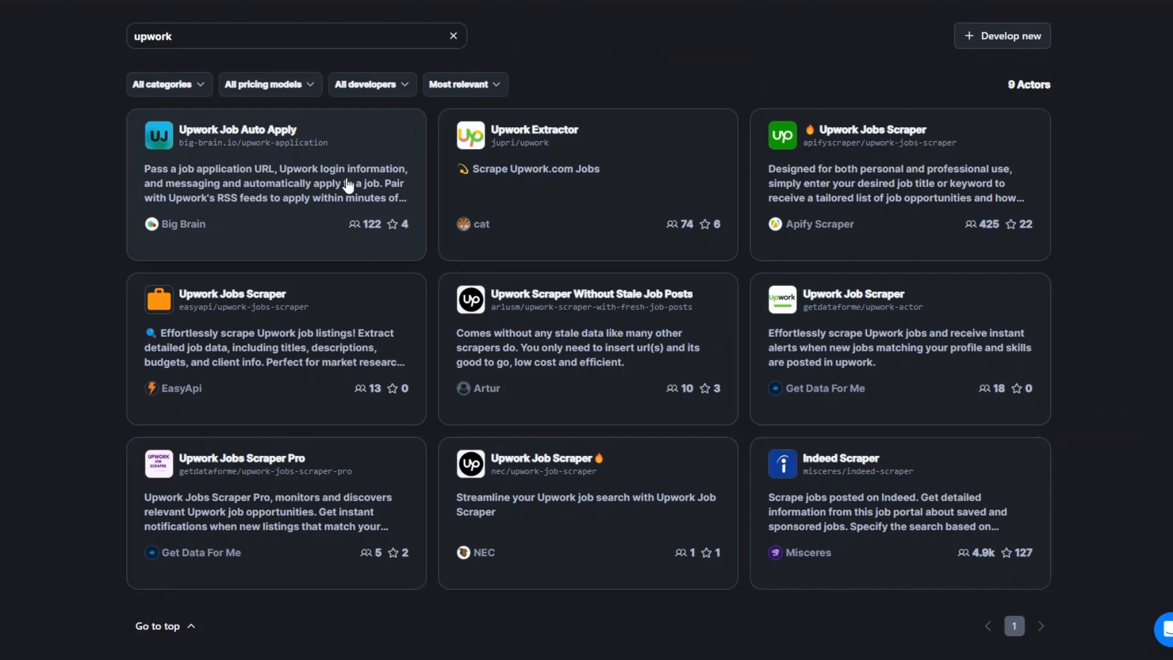
pyautogui.click(884, 136)
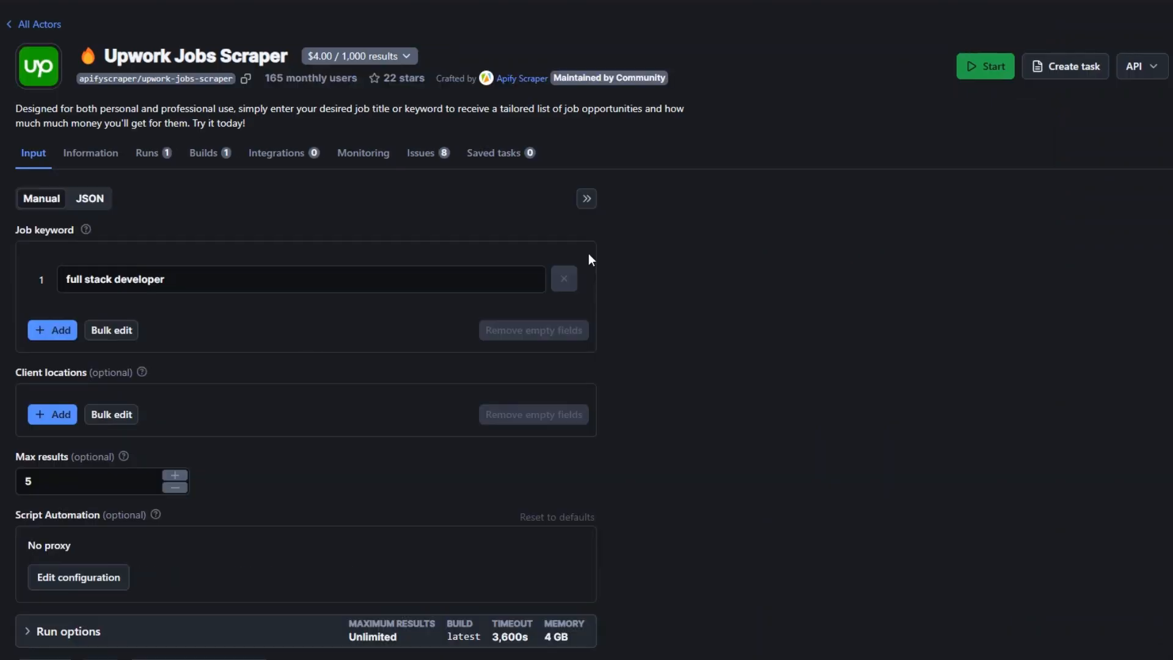
# Change the job keyword to "web developer".
pyautogui.click(186, 279)
pyautogui.moveTo(186, 278); pyautogui.dragTo(59, 279)
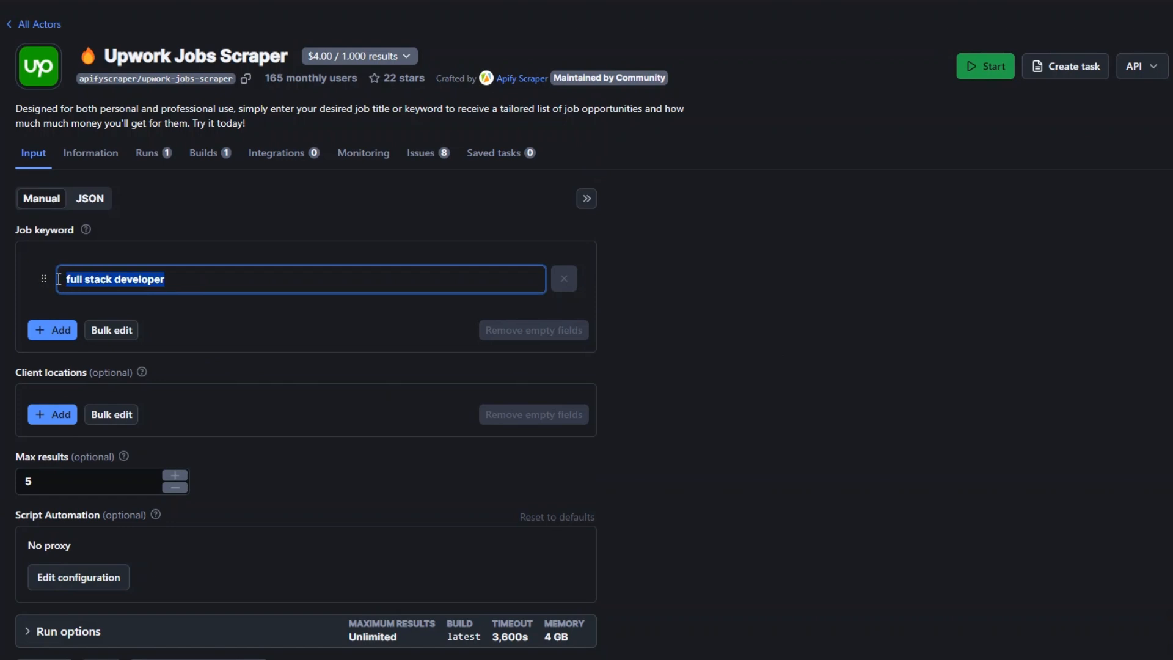
pyautogui.click(133, 275)
pyautogui.moveTo(115, 279); pyautogui.dragTo(47, 280)
pyautogui.write('web')
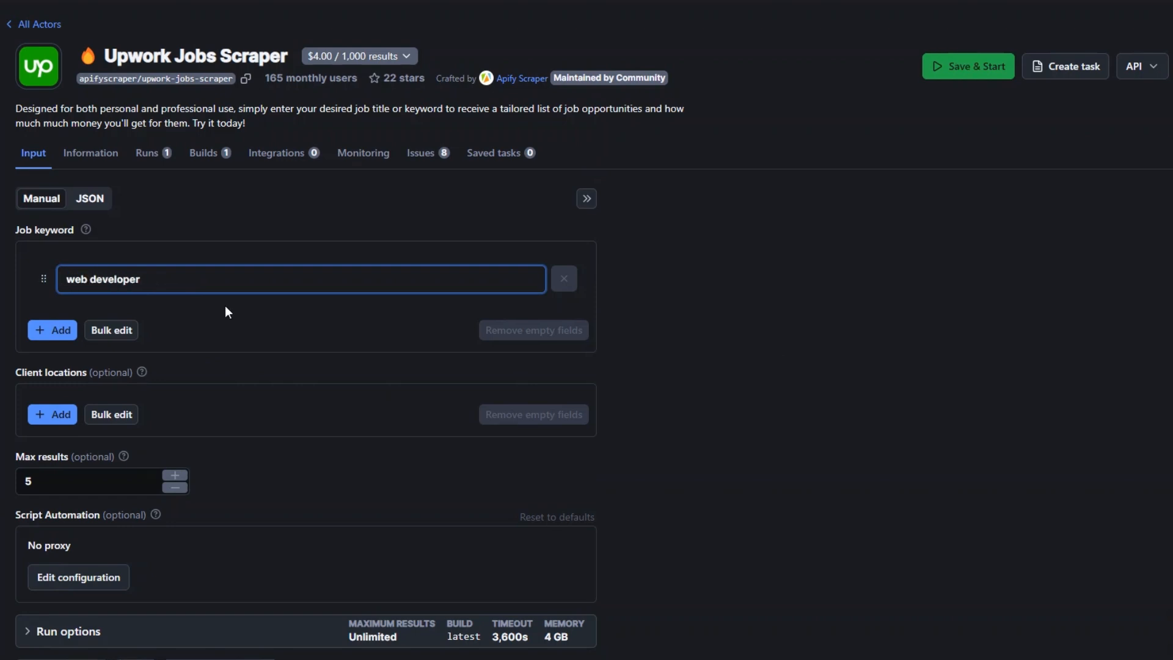
# Add "united states" as a client location and set the maximum results to 10.
pyautogui.click(55, 422)
pyautogui.write('united states')
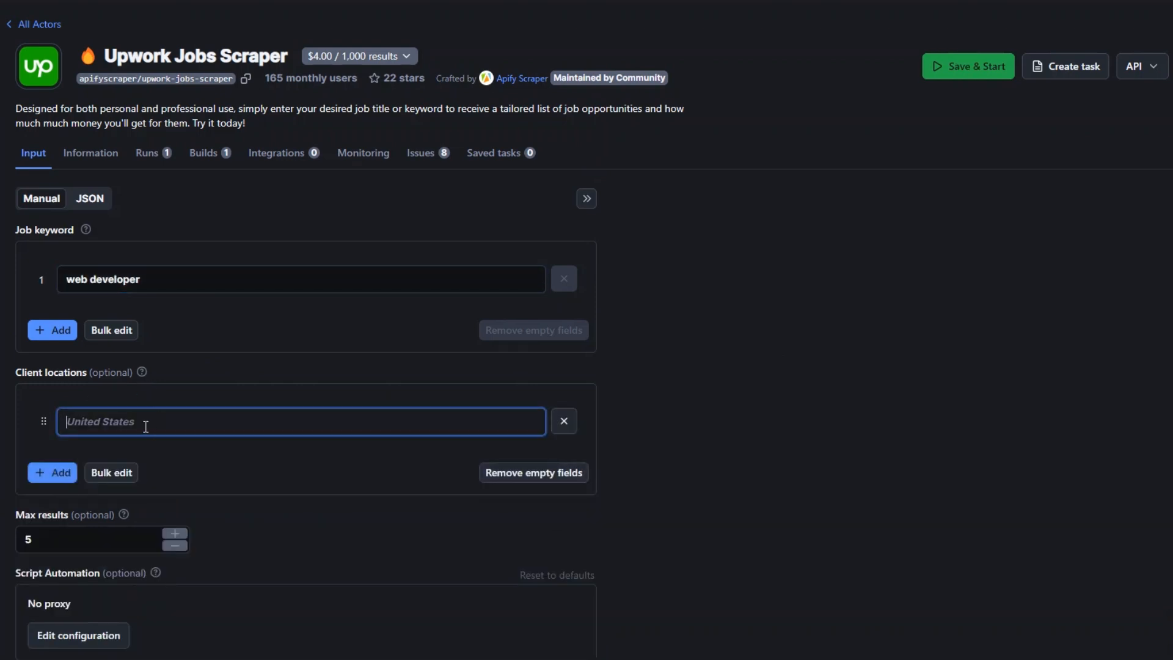
pyautogui.scroll(-3, 144, 424)
pyautogui.click(39, 360)
pyautogui.moveTo(39, 361); pyautogui.dragTo(3, 370)
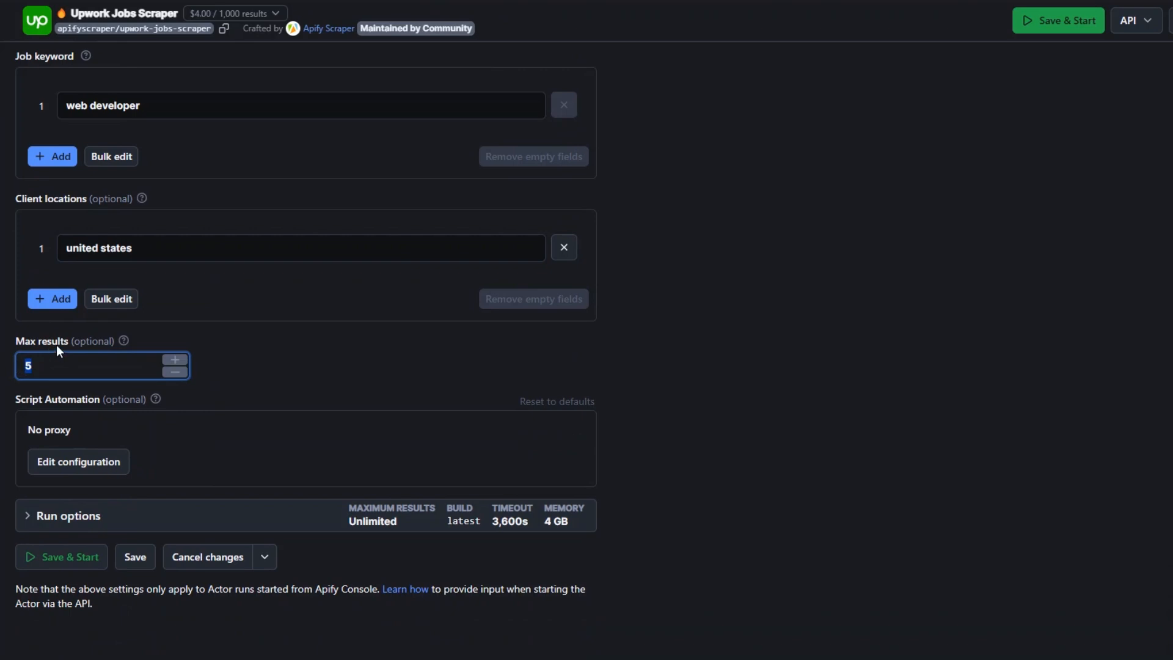
pyautogui.moveTo(54, 366); pyautogui.dragTo(3, 369)
pyautogui.write('10')
pyautogui.click(401, 386)
# Check the job keyword and client location entries, and save the input and start the Actor run.
pyautogui.scroll(2, 379, 364)
pyautogui.moveTo(152, 206); pyautogui.dragTo(37, 213)
pyautogui.moveTo(144, 351); pyautogui.dragTo(30, 354)
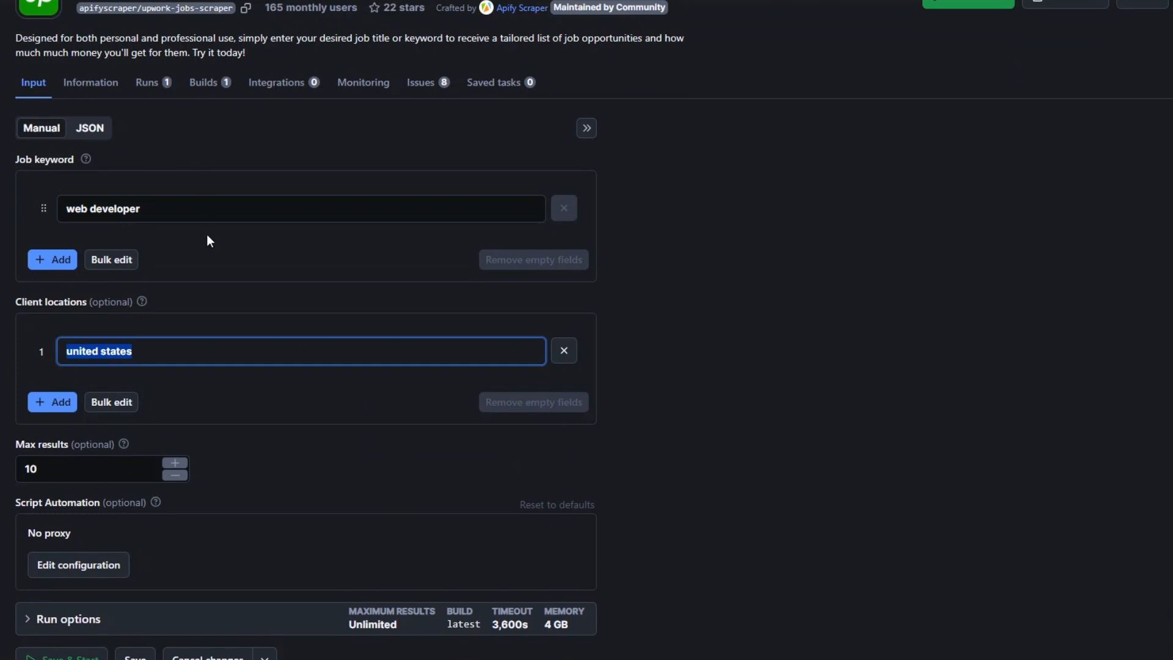
pyautogui.scroll(-2, 207, 235)
pyautogui.click(83, 563)
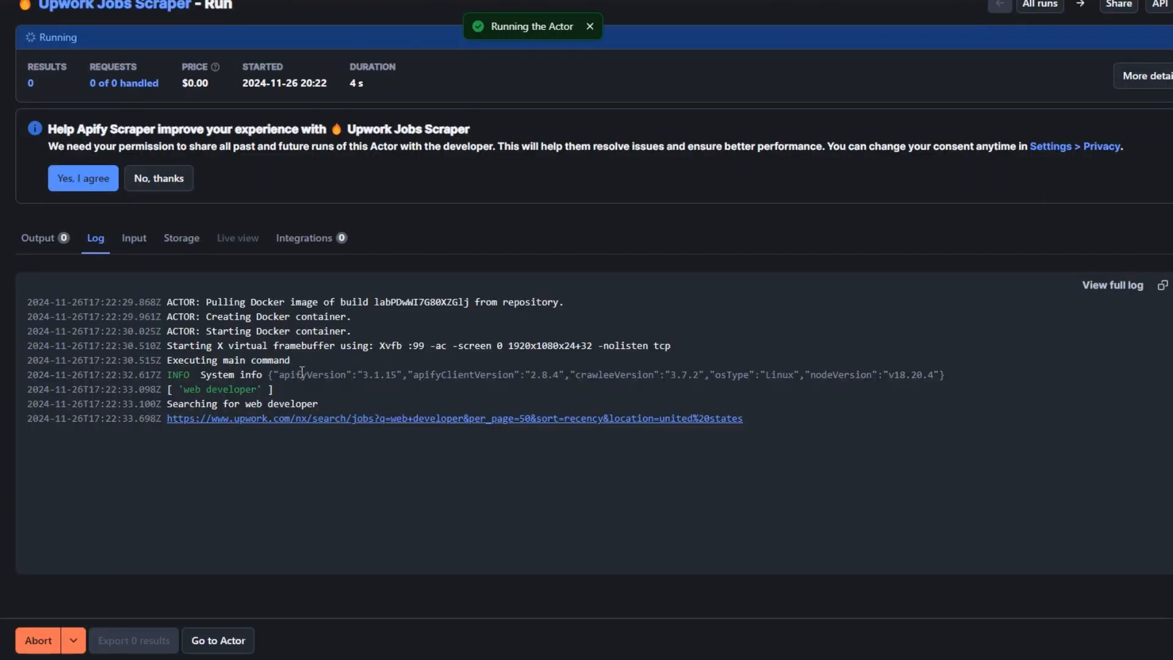
# Open the run's output and examine the scraped jobs' contract types, descriptions, budgets, hourly rates, titles and URLs.
pyautogui.click(36, 238)
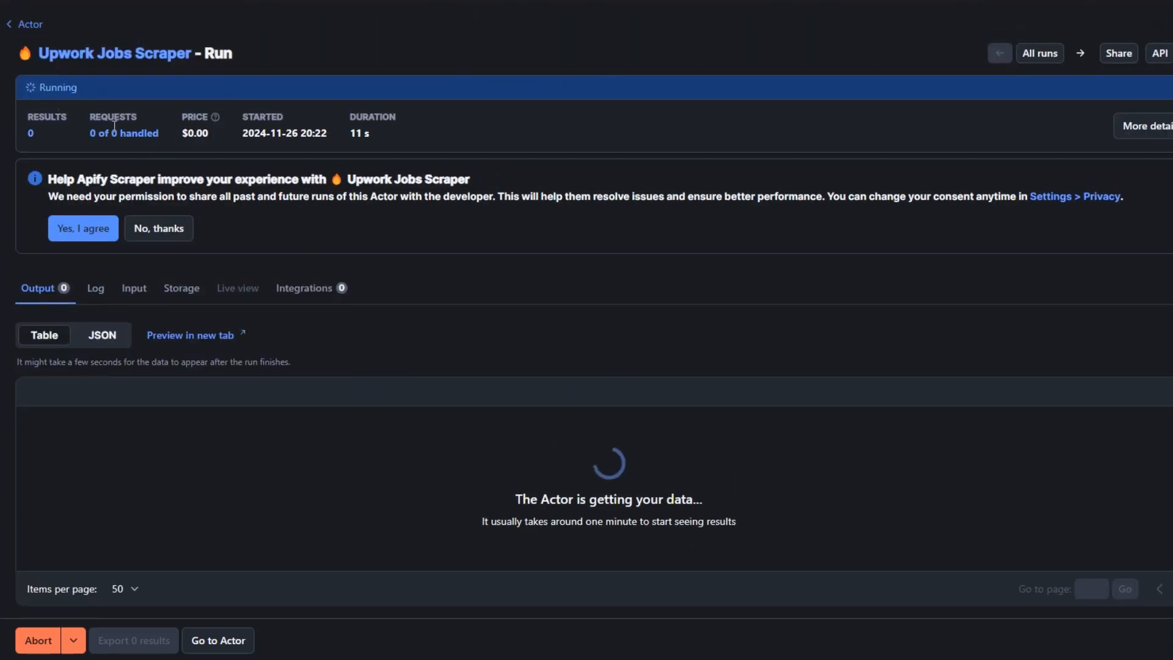
pyautogui.tripleClick(615, 499)
pyautogui.click(405, 478)
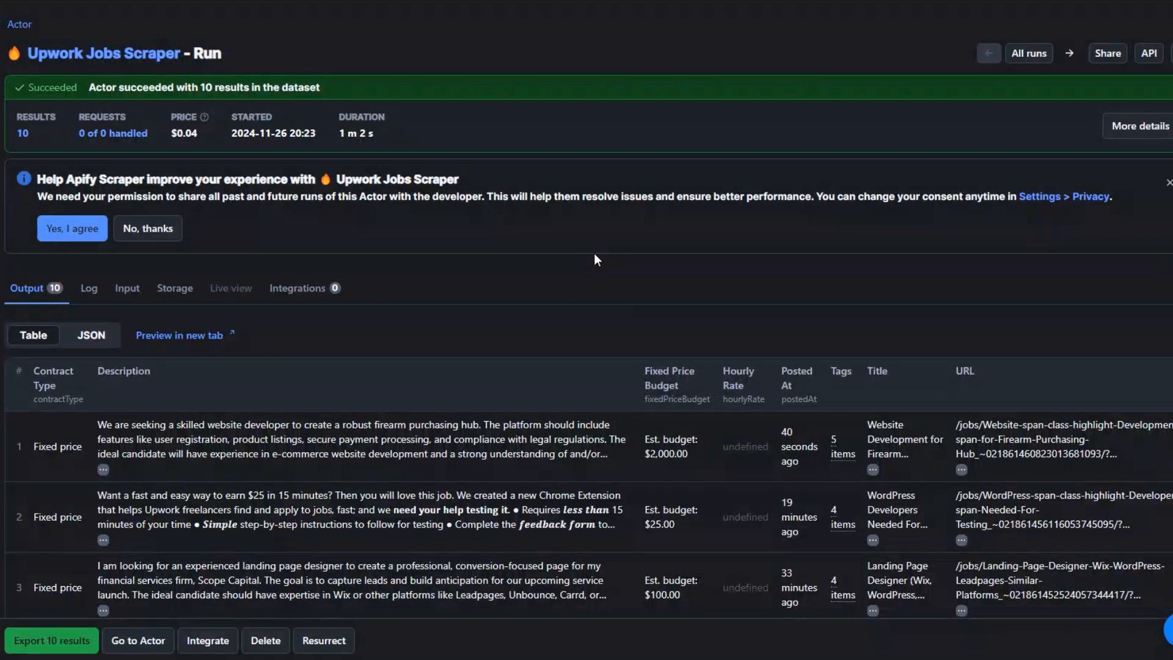
pyautogui.scroll(-10, 597, 259)
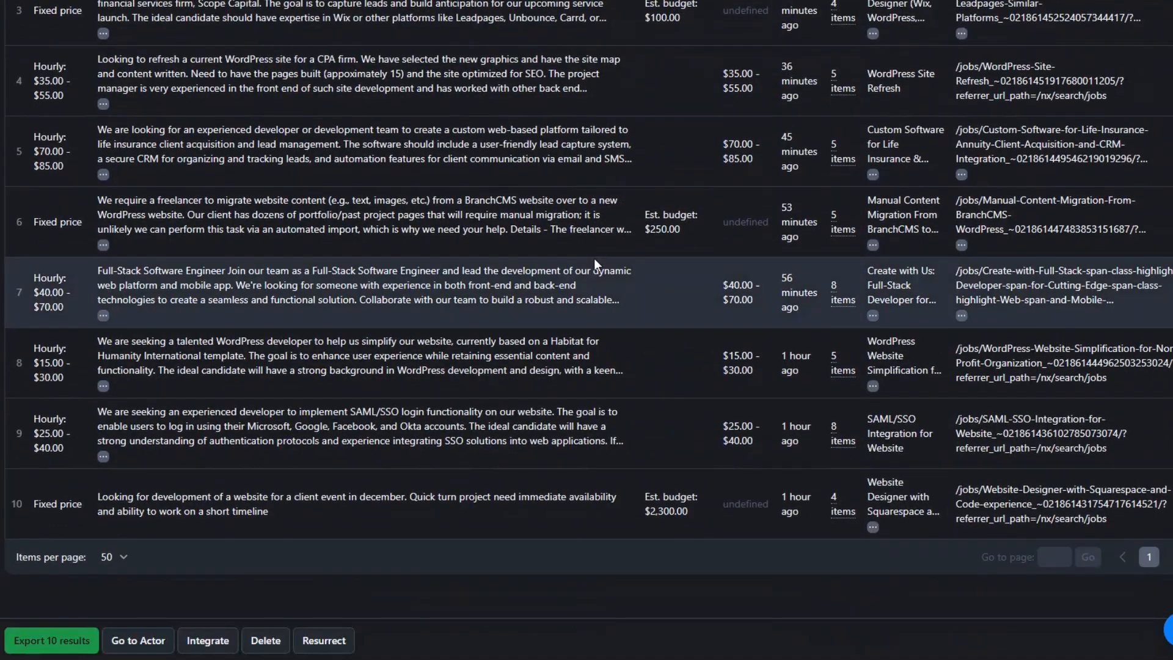
pyautogui.scroll(6, 593, 258)
pyautogui.moveTo(170, 219); pyautogui.dragTo(299, 214)
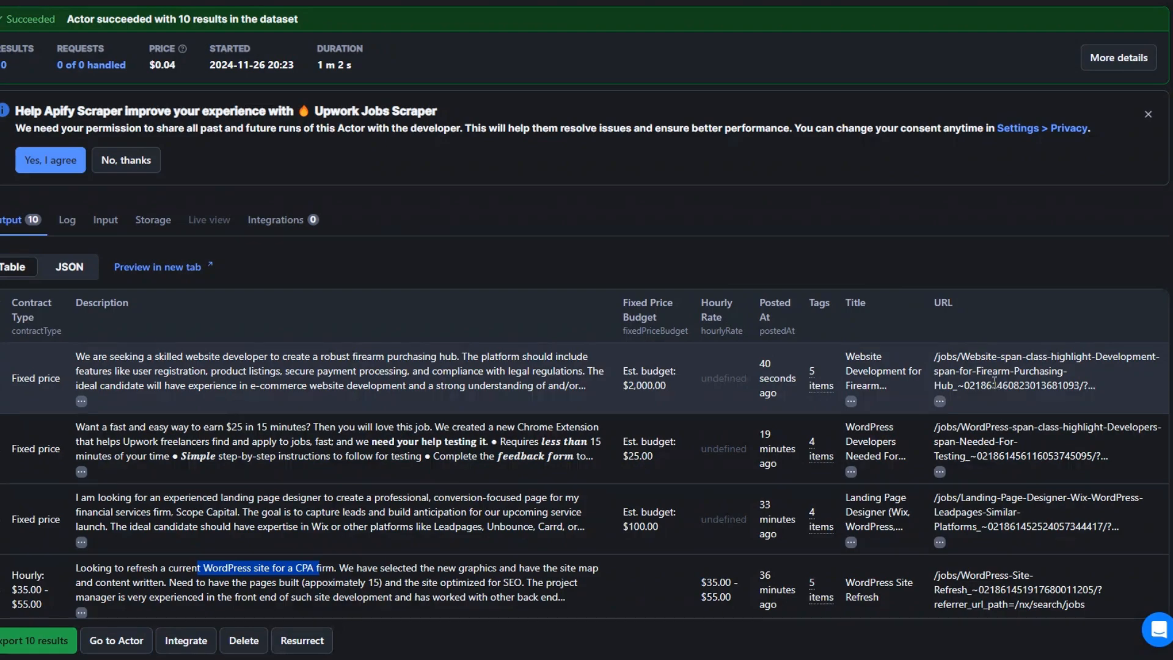
pyautogui.scroll(2, 584, 187)
pyautogui.scroll(-5, 518, 298)
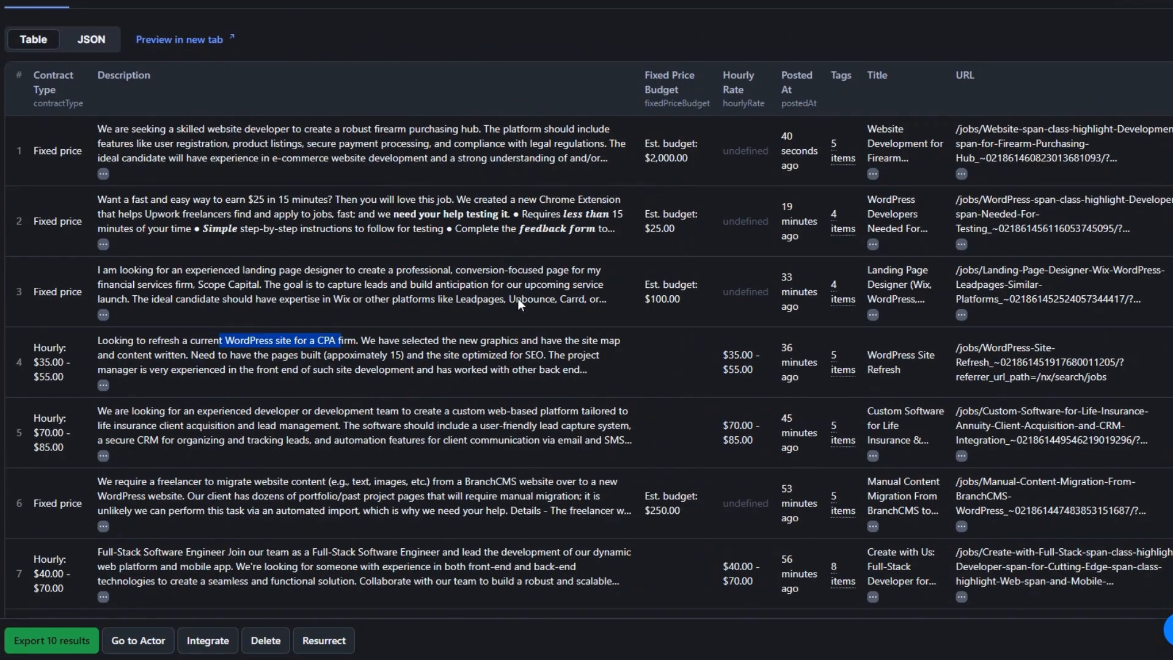
pyautogui.scroll(-5, 518, 298)
pyautogui.scroll(6, 518, 298)
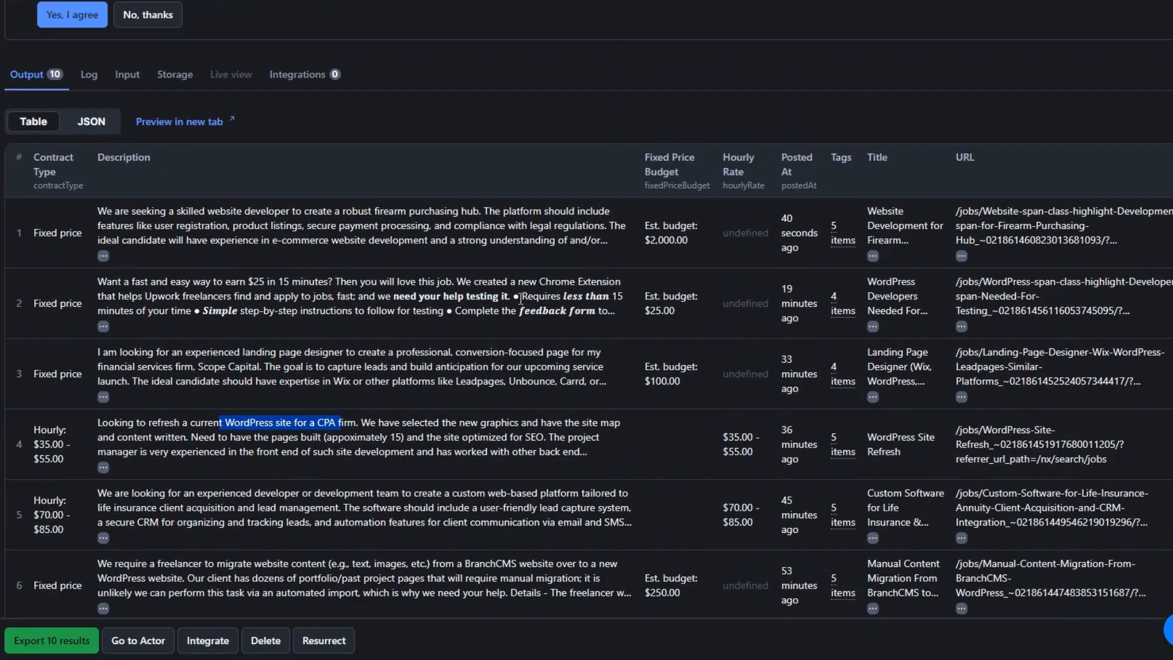
pyautogui.scroll(4, 520, 298)
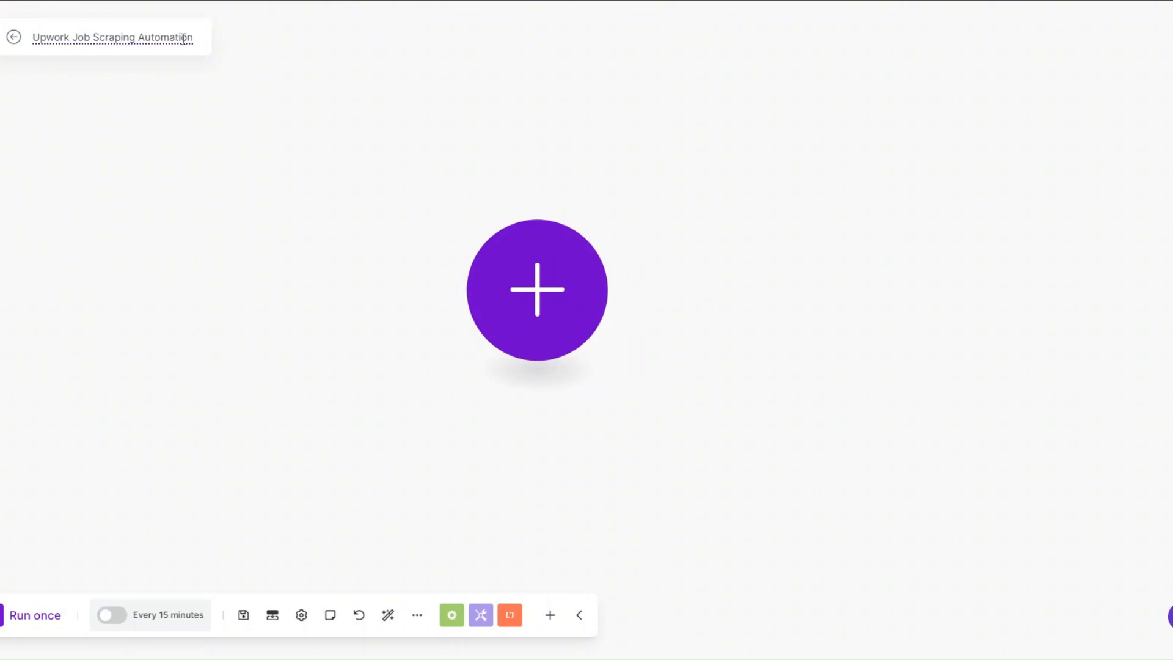
# In the Make scenario "Upwork Job Scraping Automation", add the Apify "Run an Actor" module as the first module.
pyautogui.click(566, 296)
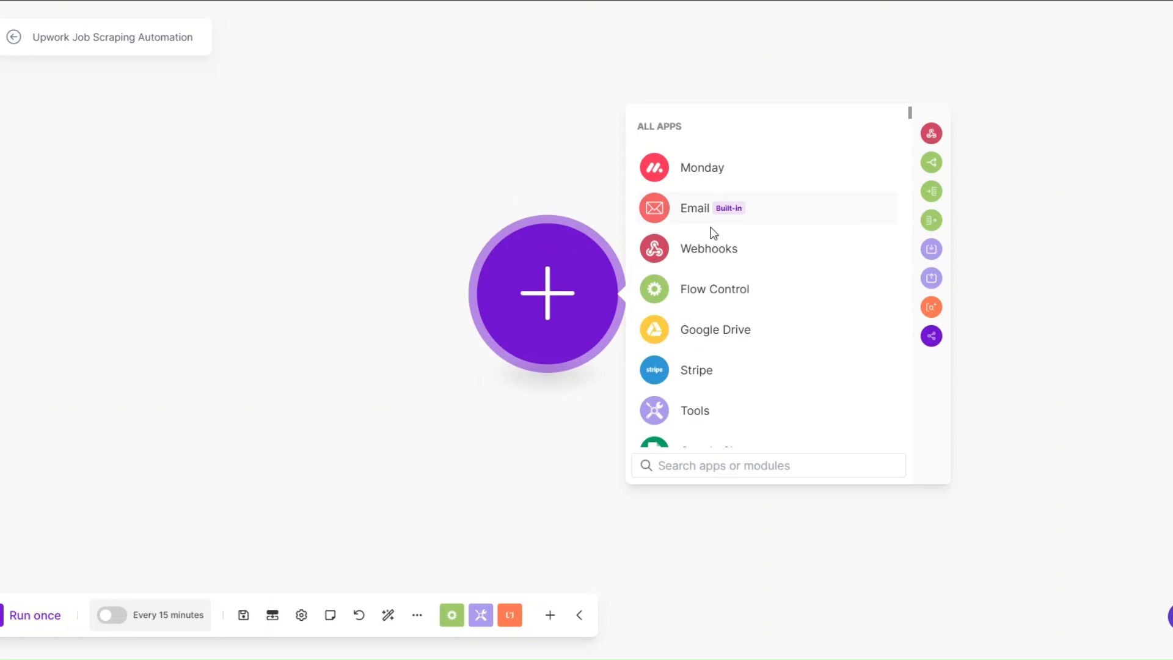
pyautogui.write('apify')
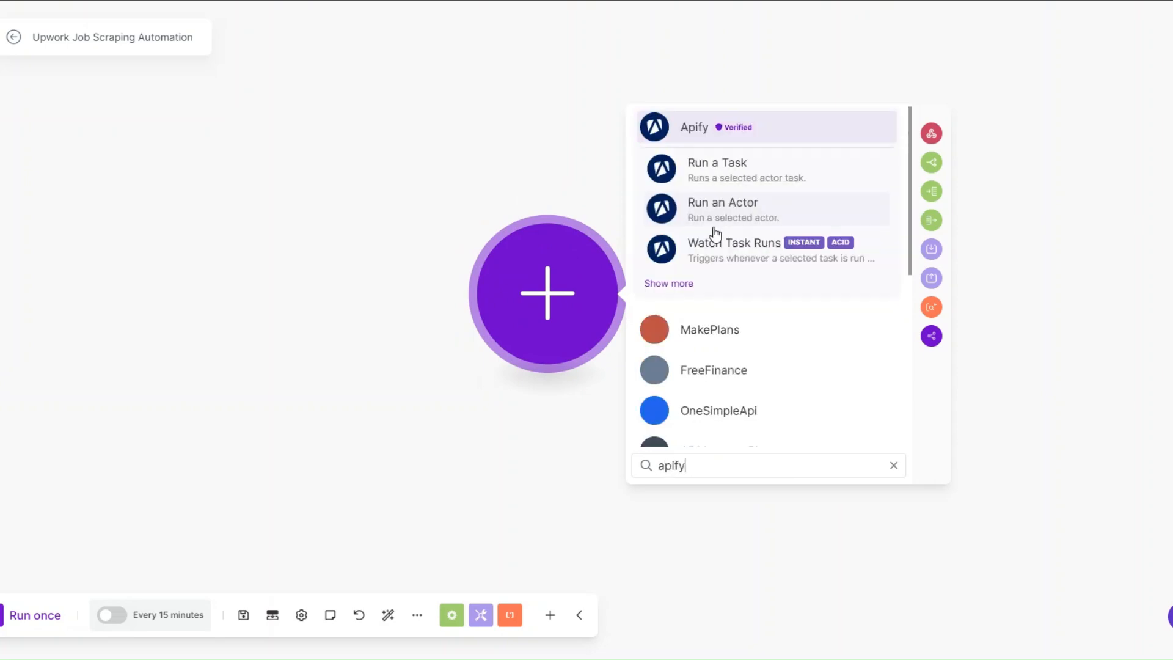
pyautogui.press('Return')
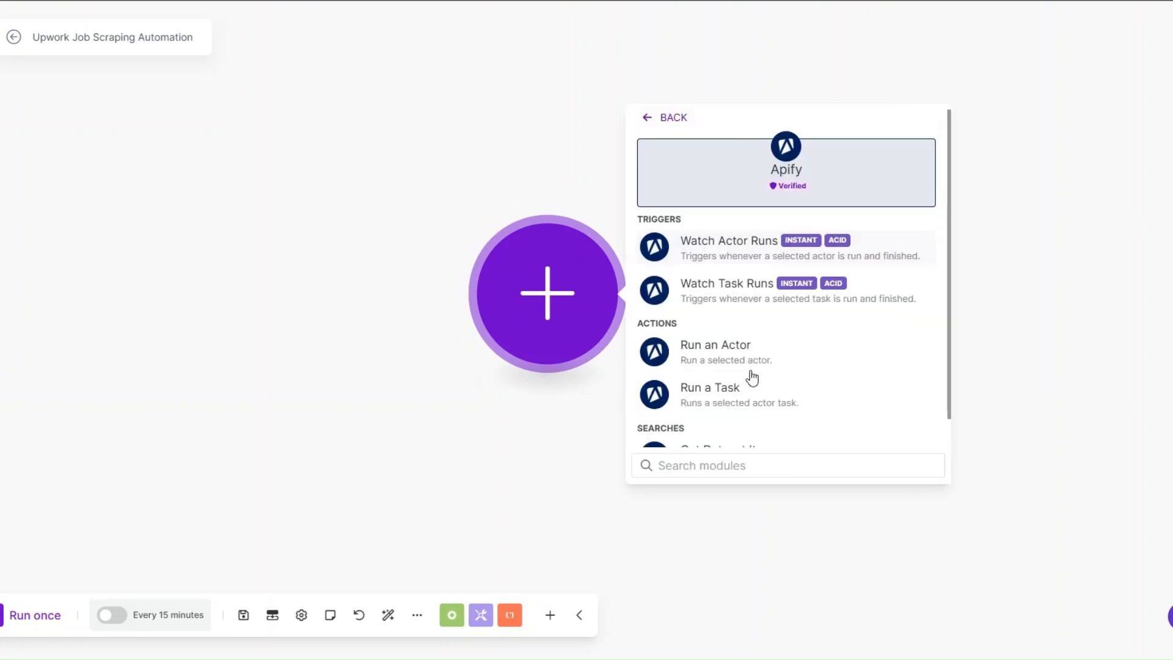
pyautogui.scroll(-1, 749, 387)
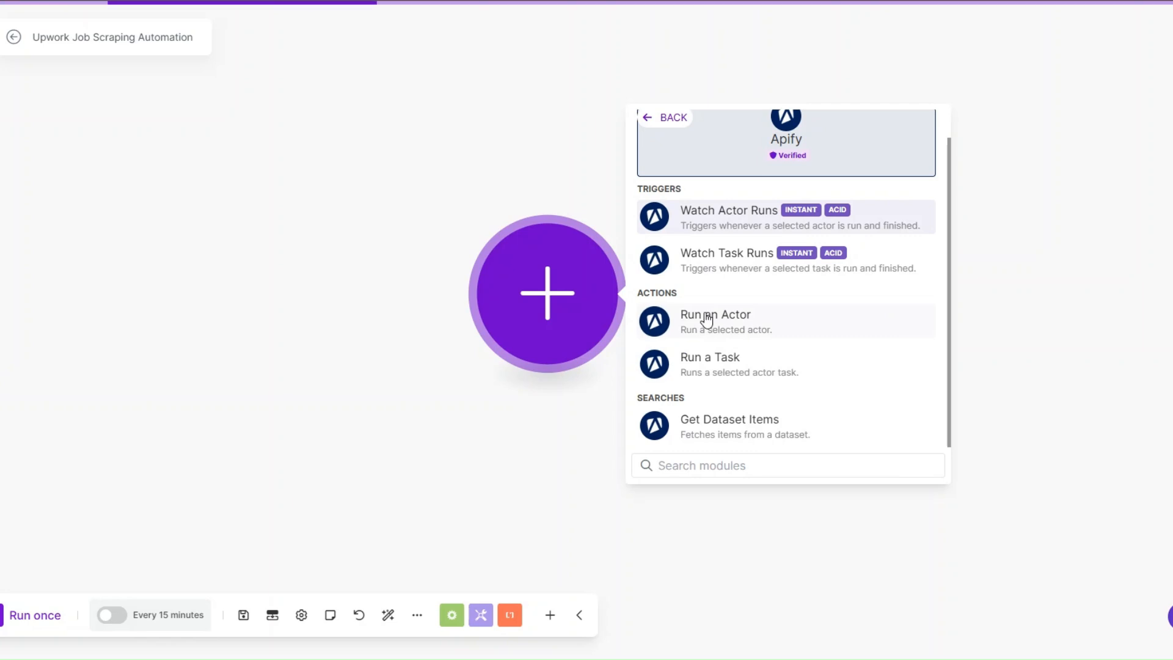
pyautogui.click(687, 330)
pyautogui.moveTo(301, 467); pyautogui.dragTo(263, 466)
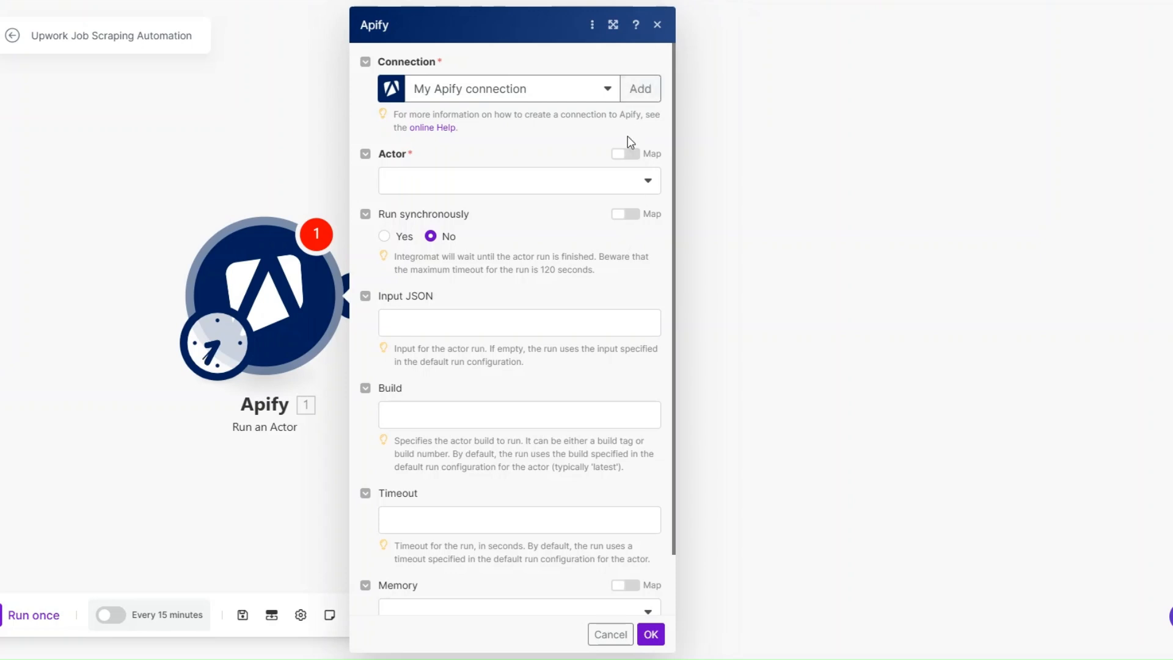
# Start creating a new connection for the Apify module, keeping the name "My Apify connection".
pyautogui.click(639, 89)
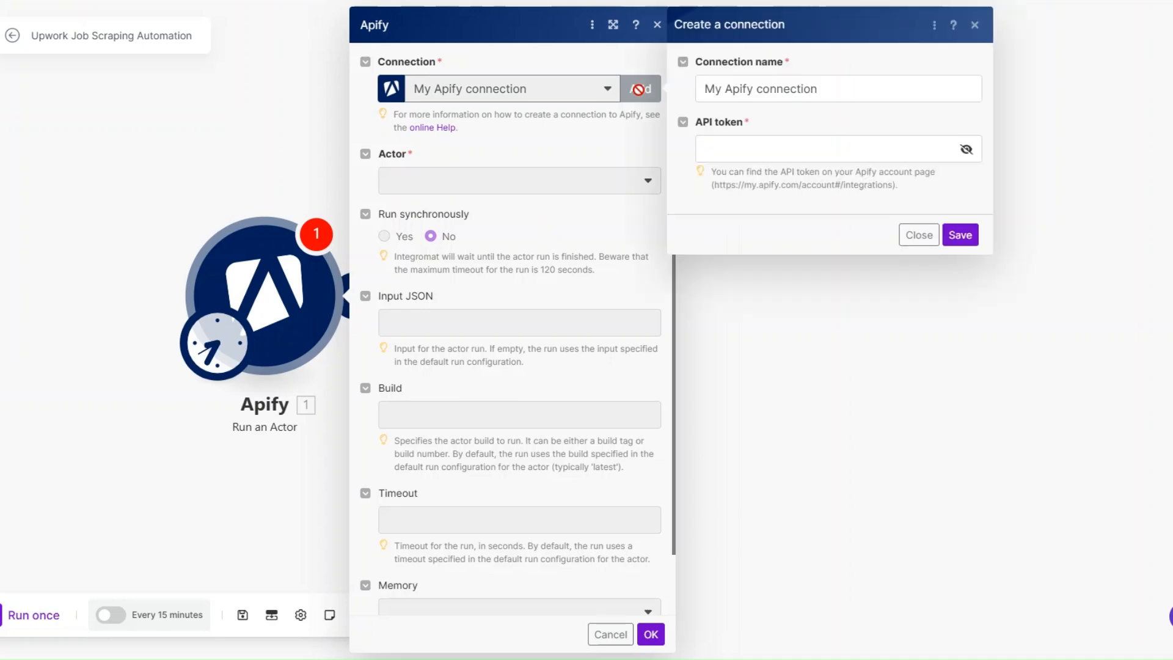
pyautogui.moveTo(818, 90); pyautogui.dragTo(702, 89)
pyautogui.click(768, 89)
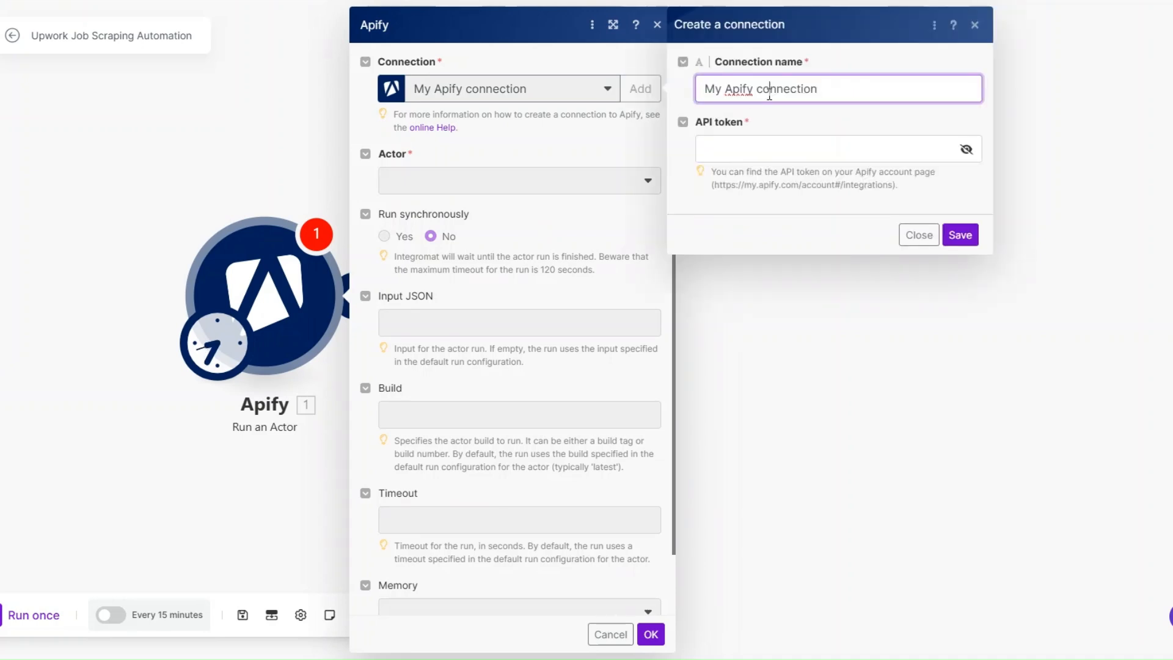
pyautogui.click(753, 151)
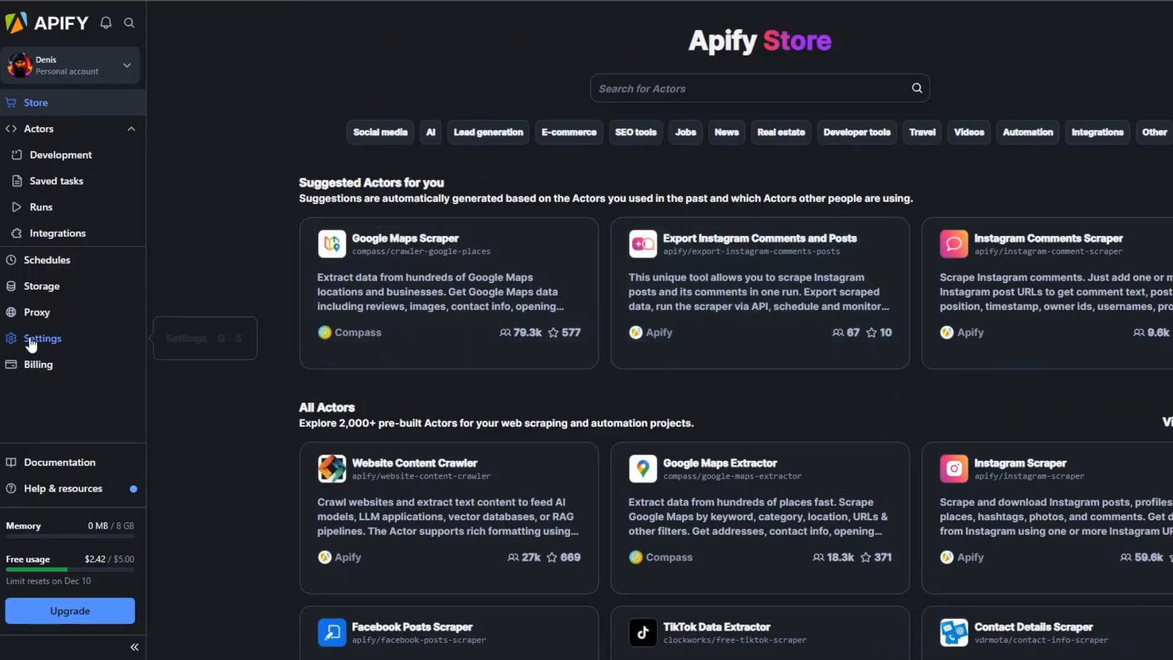
# Get the personal API token from Apify's API & Integrations settings, paste it into the Make connection's API token field and save the connection.
pyautogui.click(55, 337)
pyautogui.click(271, 67)
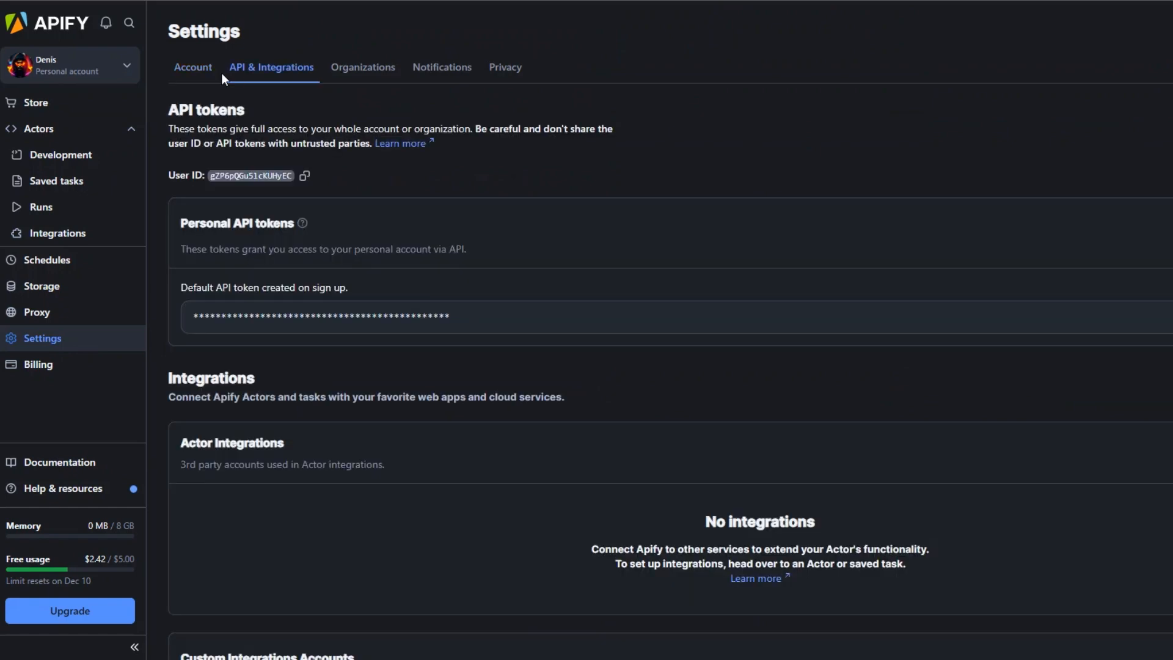
pyautogui.moveTo(180, 223); pyautogui.dragTo(295, 221)
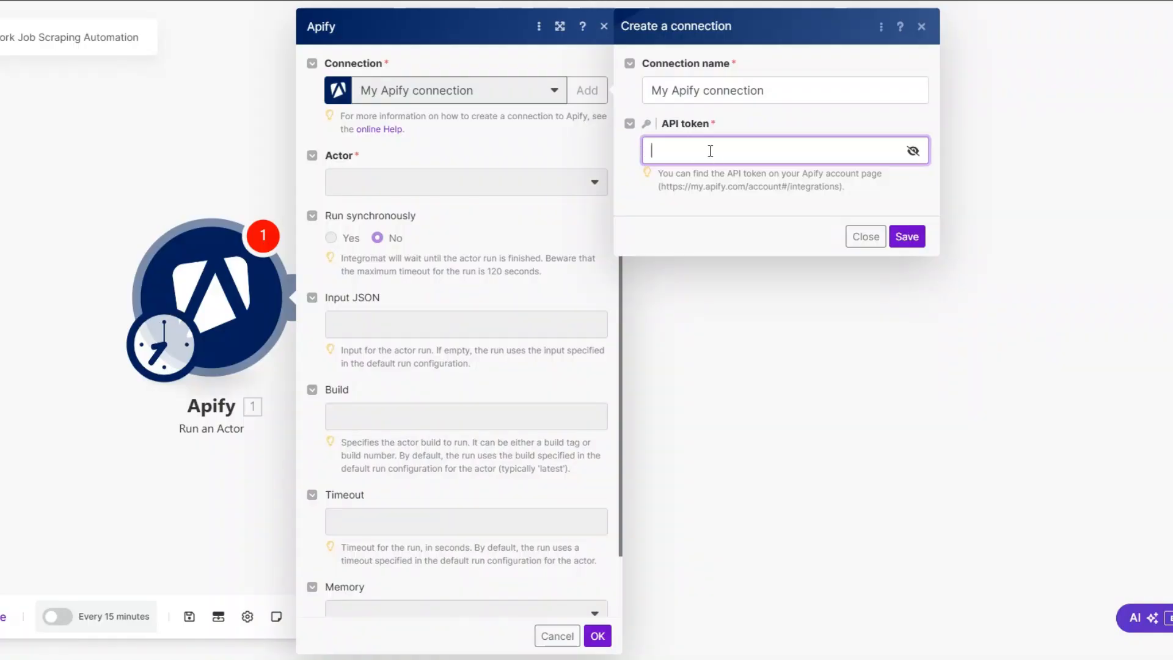
pyautogui.hotkey('ctrl', 'v')
pyautogui.click(906, 238)
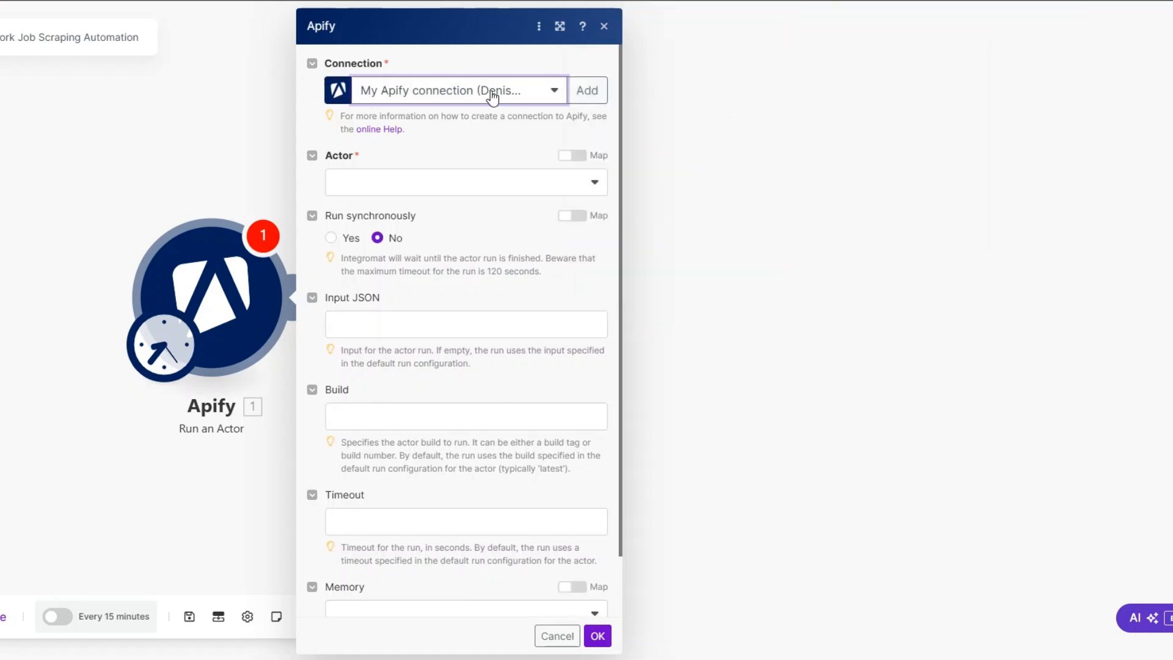
# Select apifyscraper/upwork-jobs-scraper as the Actor and set Run synchronously to Yes.
pyautogui.click(425, 194)
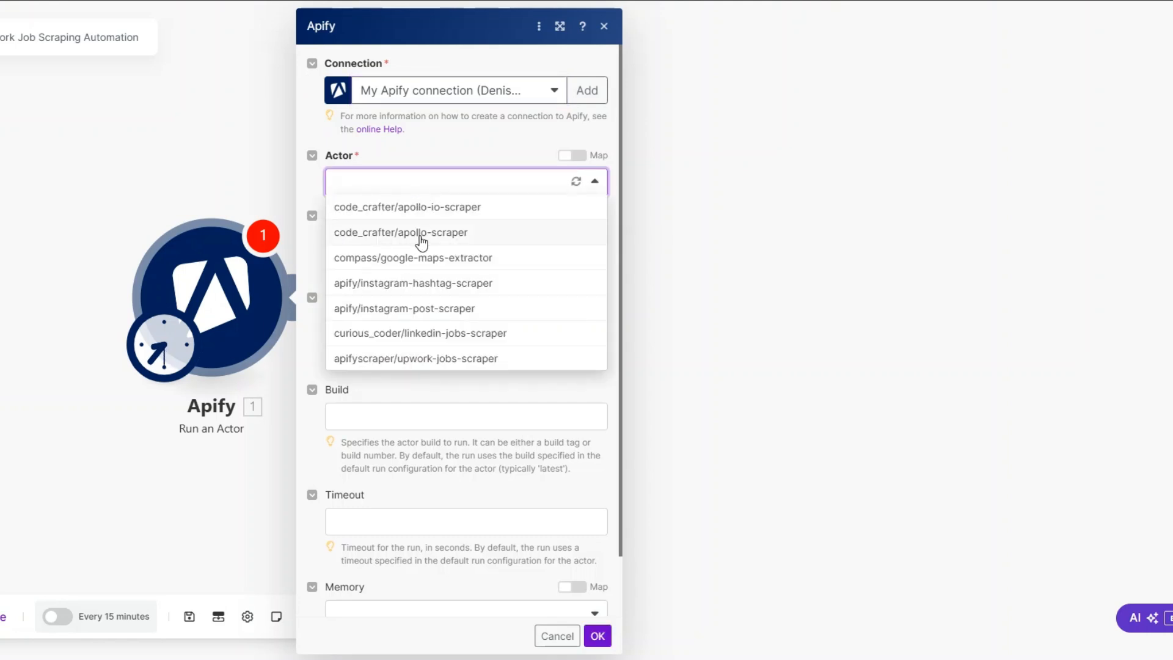
pyautogui.click(424, 360)
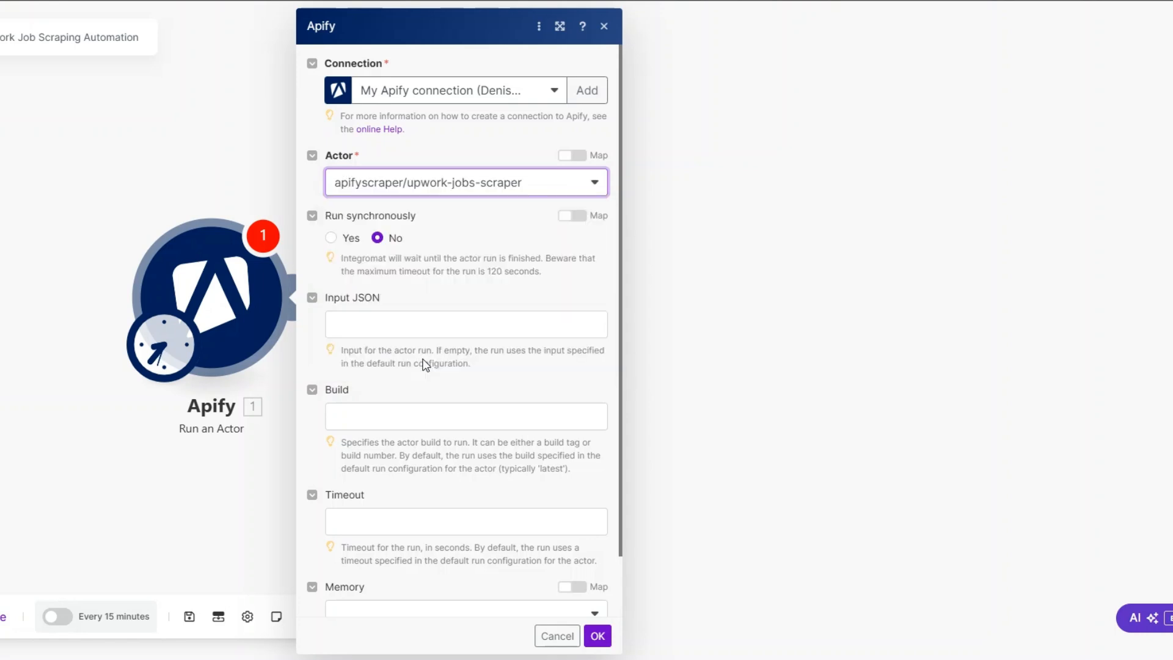
pyautogui.click(331, 239)
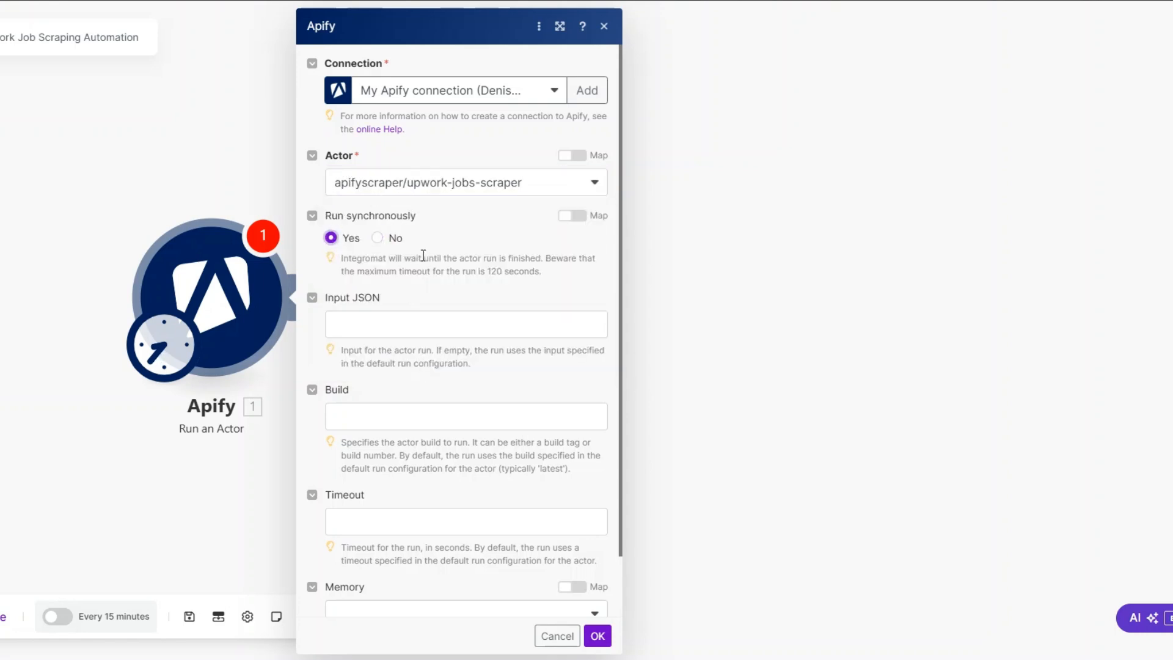
# Switch to the Upwork Jobs Scraper page in Apify, show its input as JSON and copy the entire JSON.
pyautogui.click(389, 331)
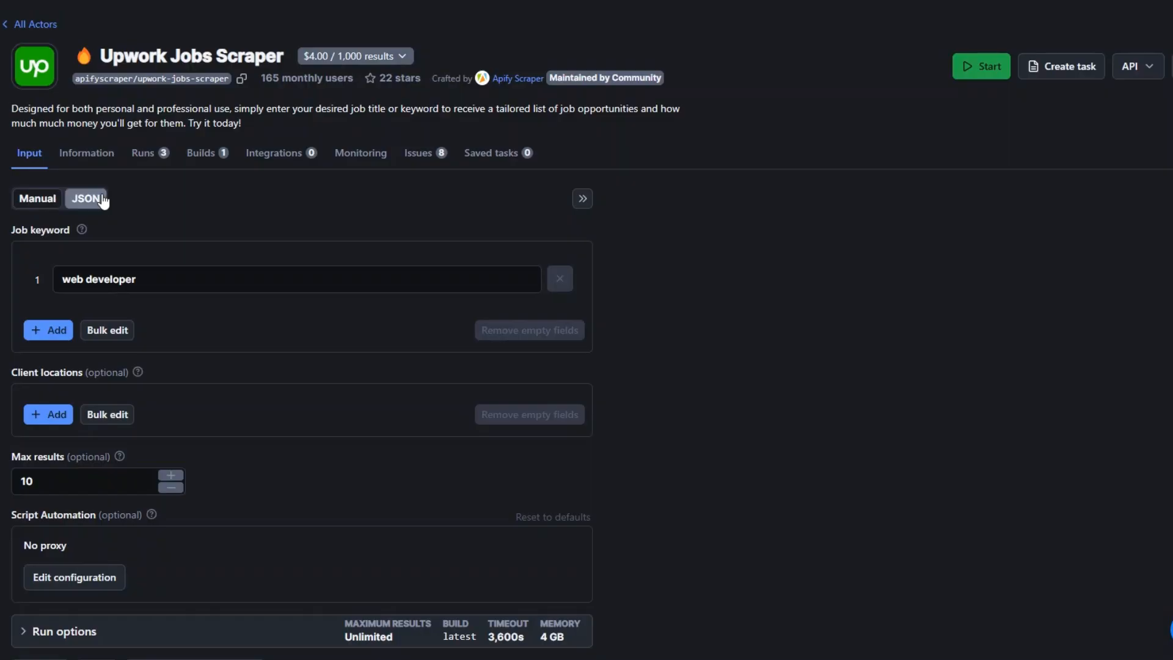
pyautogui.click(86, 200)
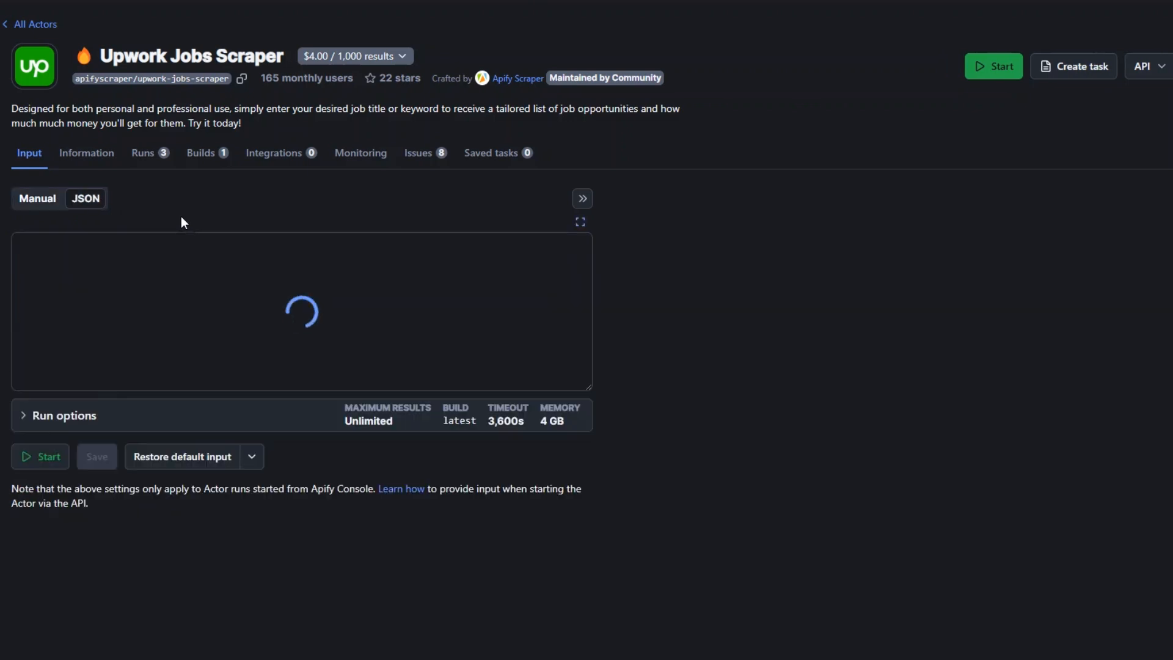
pyautogui.click(64, 242)
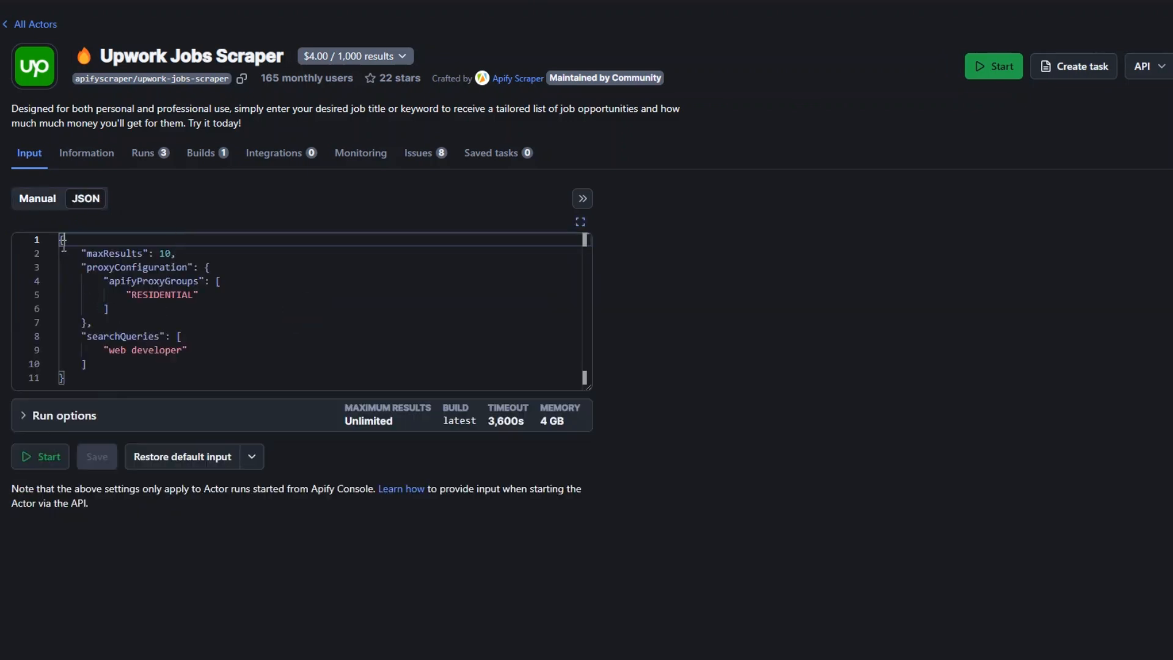
pyautogui.moveTo(64, 242); pyautogui.dragTo(67, 382)
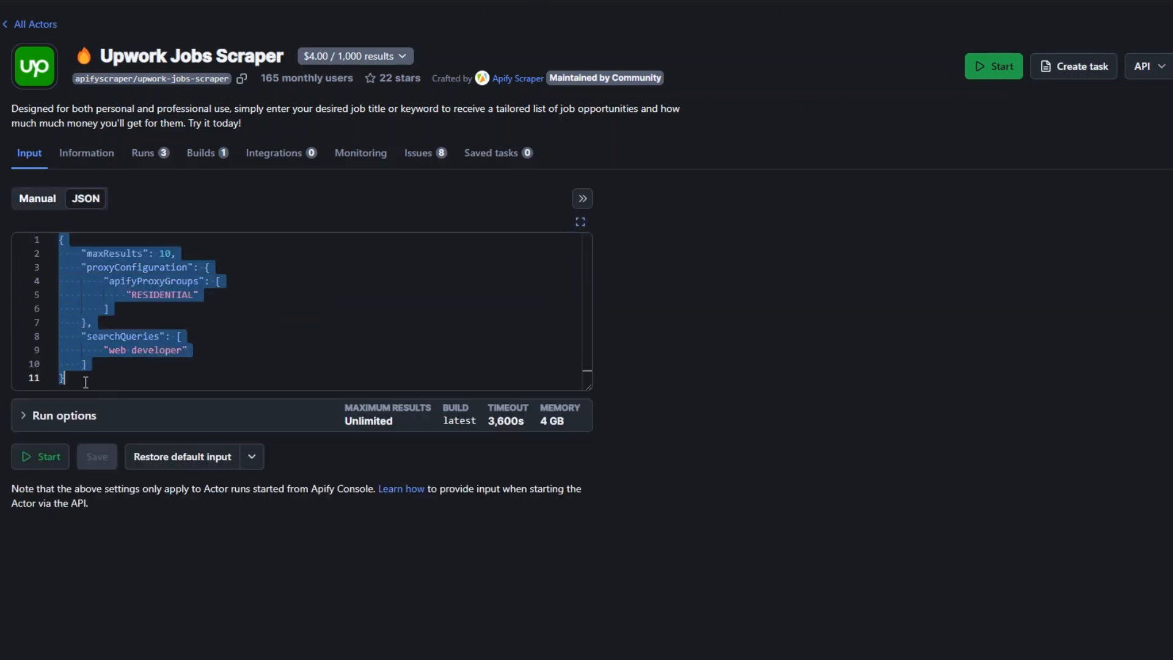
pyautogui.rightClick(74, 353)
pyautogui.click(128, 468)
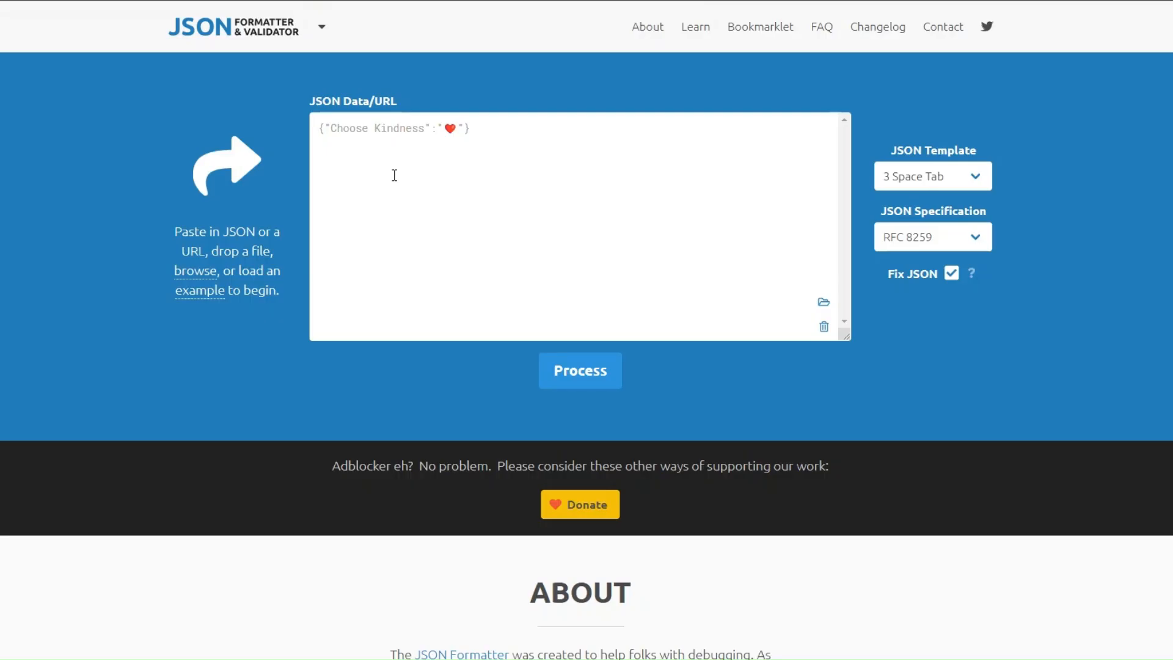
# Paste the copied actor input into the JSON Formatter & Validator, process it and copy the formatted JSON.
pyautogui.hotkey('ctrl', 'v')
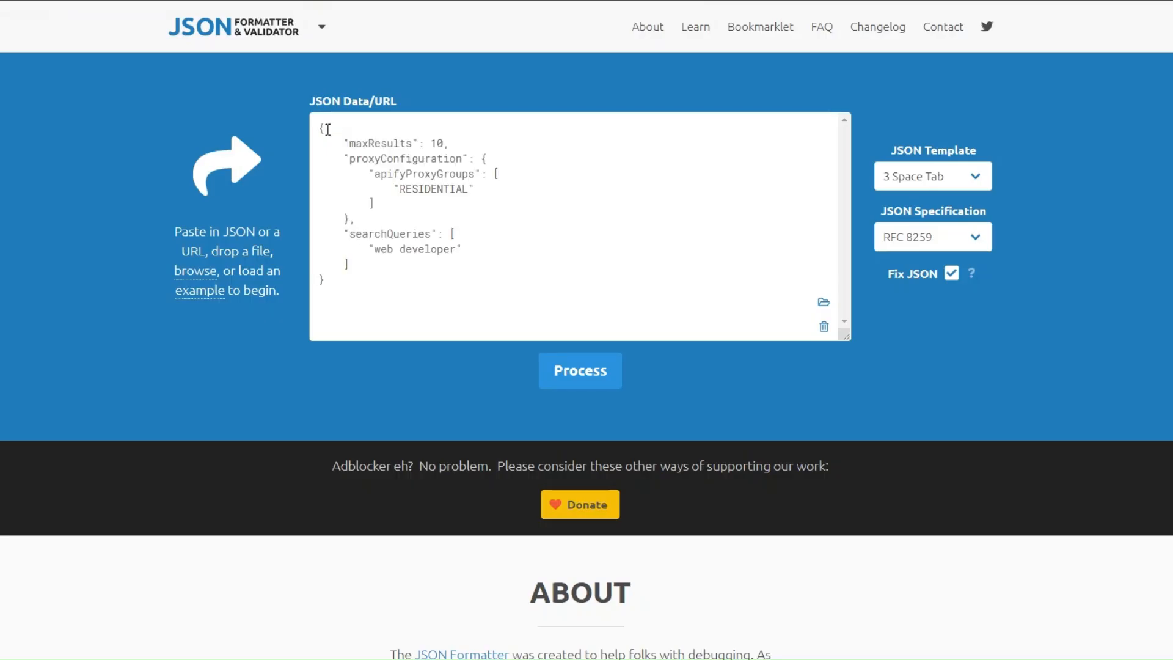
pyautogui.click(558, 375)
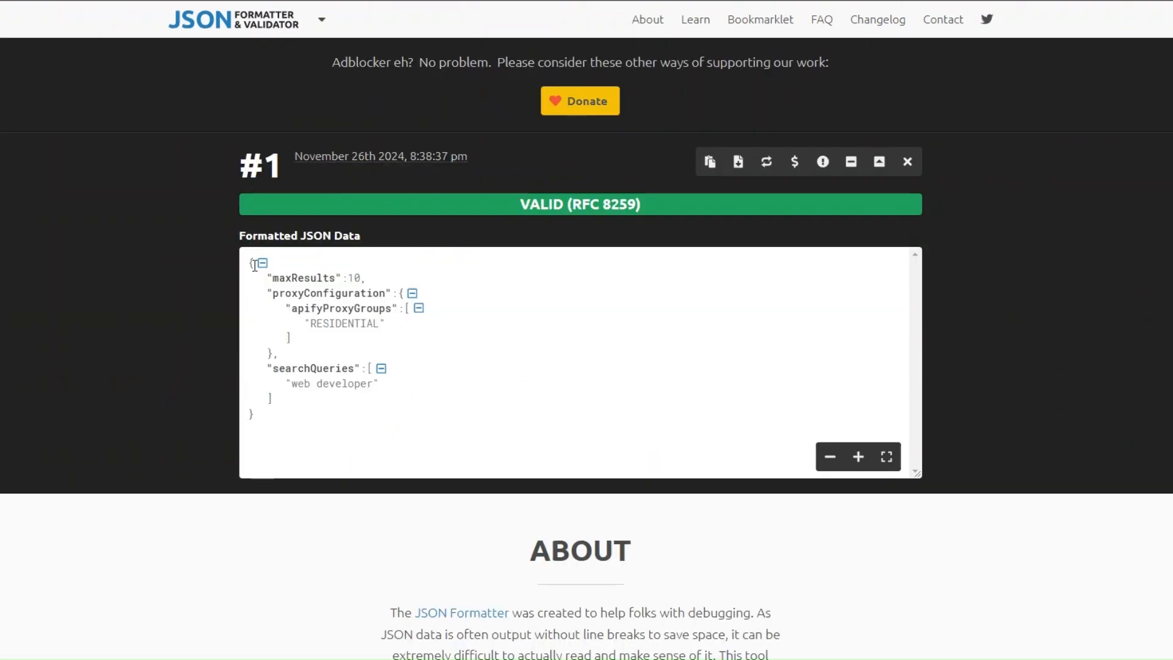
pyautogui.click(710, 165)
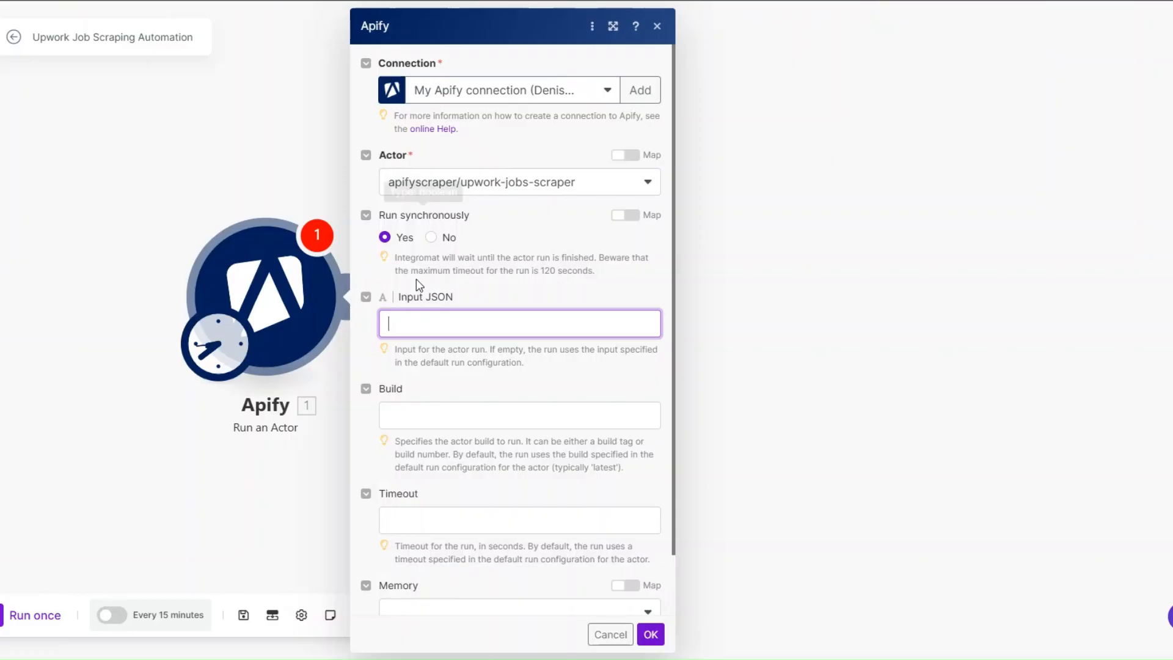
# Switch to the Make scenario, paste the formatted JSON as the Apify module's Input JSON and save the module.
pyautogui.hotkey('ctrl', 'v')
pyautogui.scroll(-4, 625, 301)
pyautogui.click(650, 634)
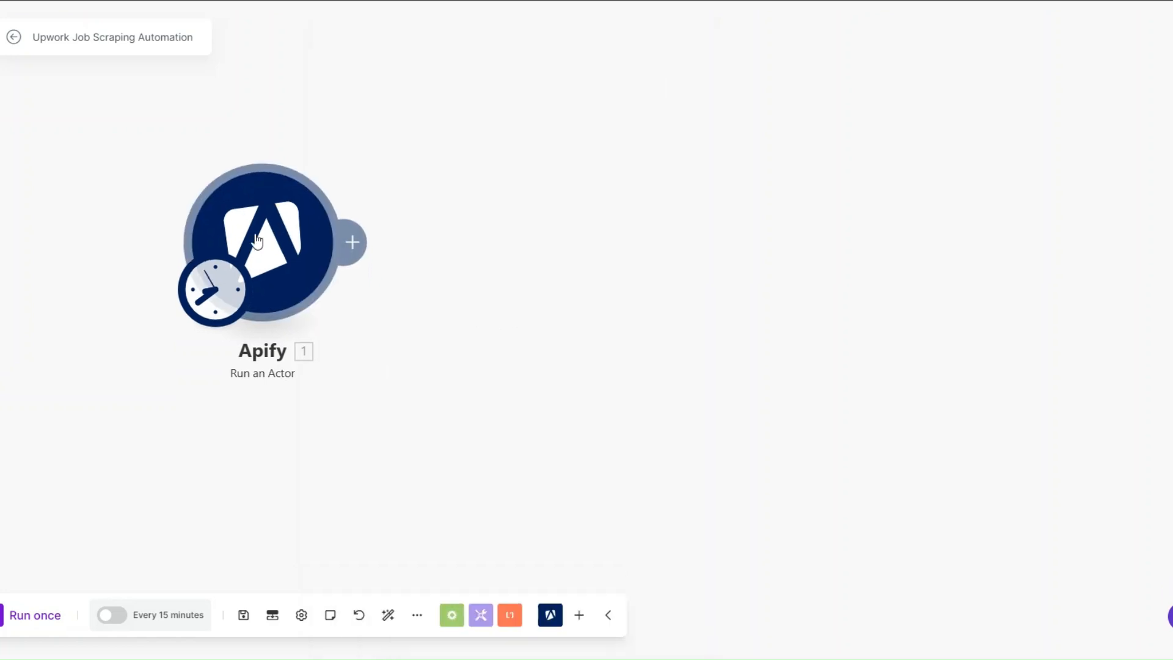
# Rename the Apify Run an Actor module to "Upwork Job Scraper".
pyautogui.rightClick(258, 238)
pyautogui.click(302, 345)
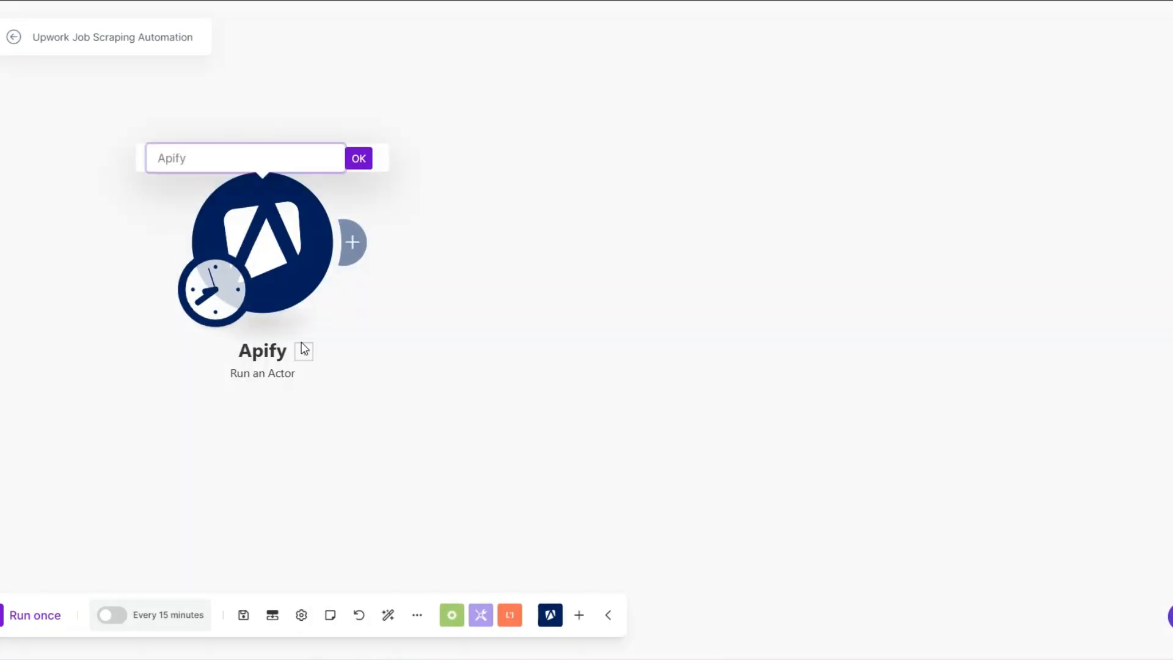
pyautogui.hotkey('ctrl', 'v')
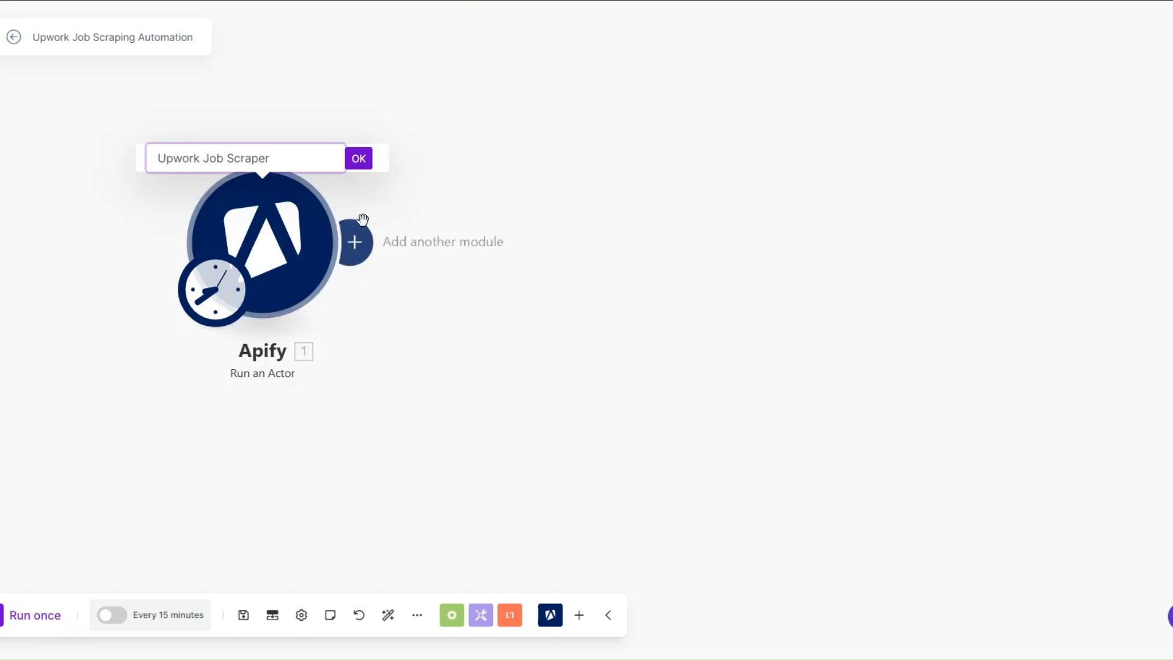
pyautogui.click(358, 158)
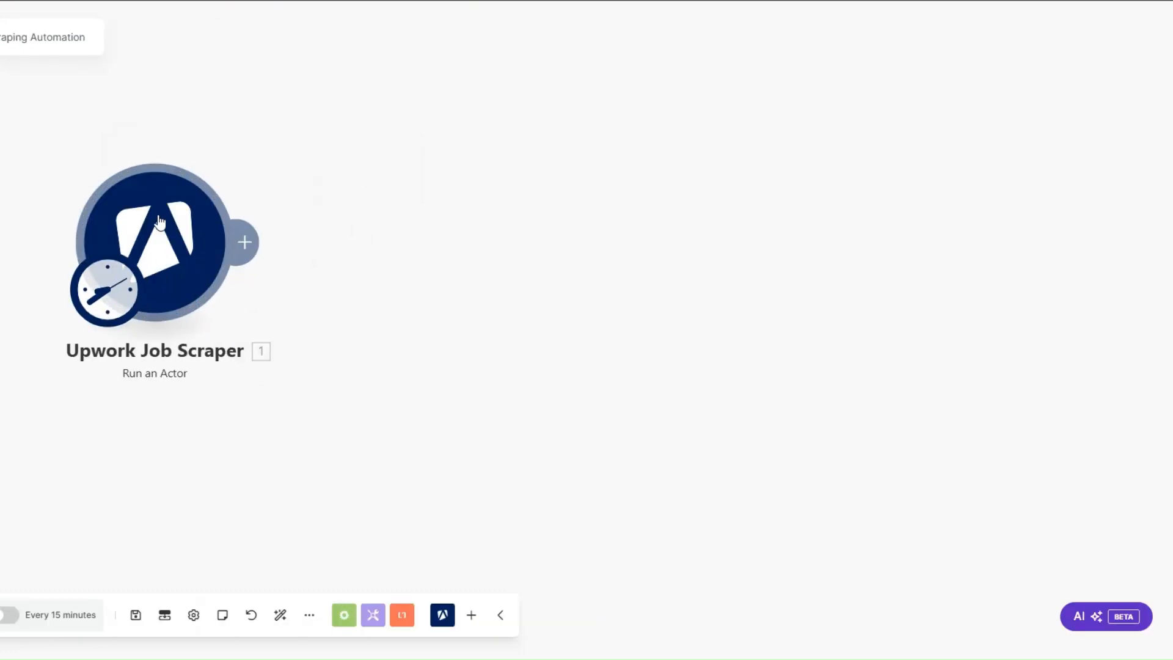
# Add an Apify Get Dataset Items module after the Upwork Job Scraper module.
pyautogui.click(244, 242)
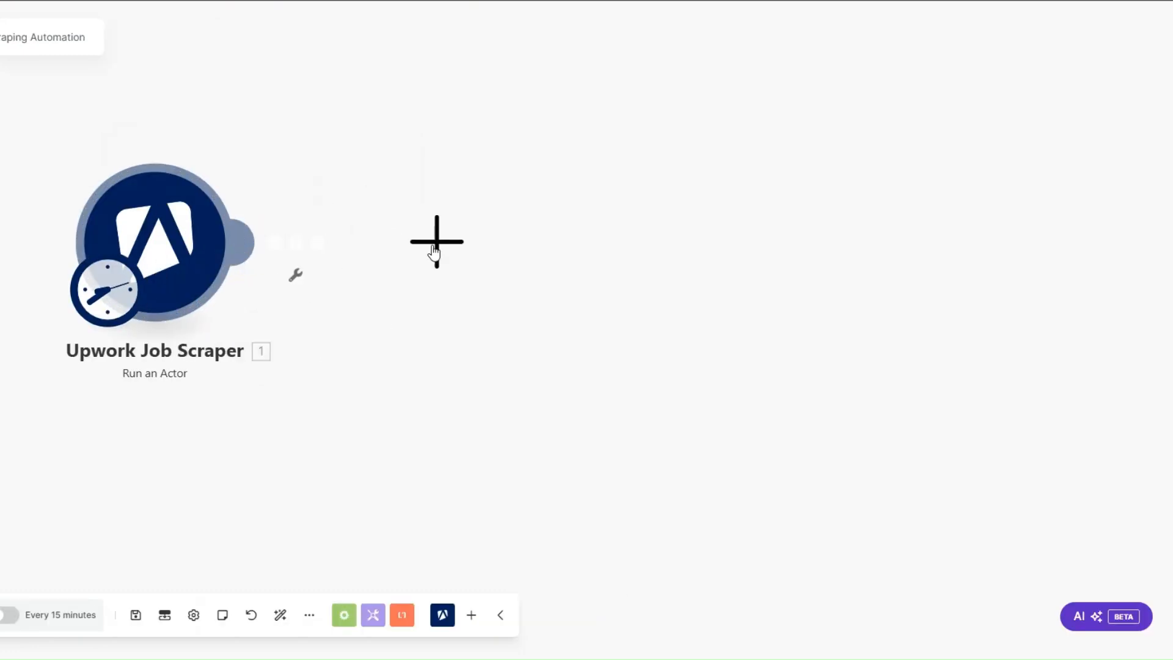
pyautogui.click(568, 120)
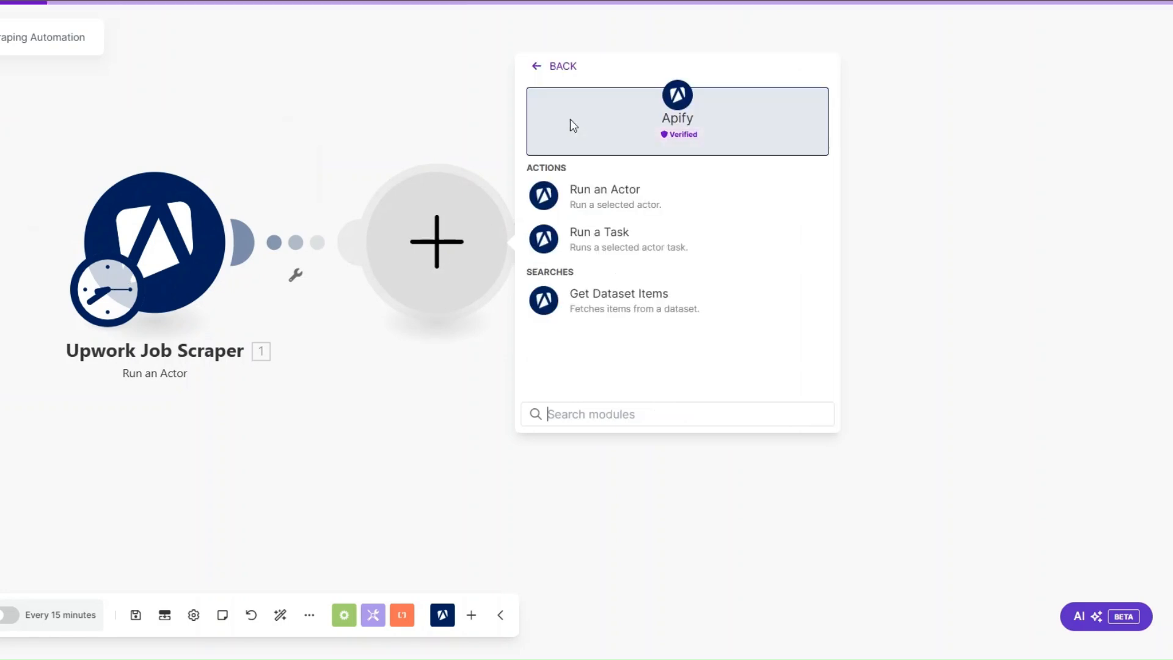
pyautogui.click(606, 298)
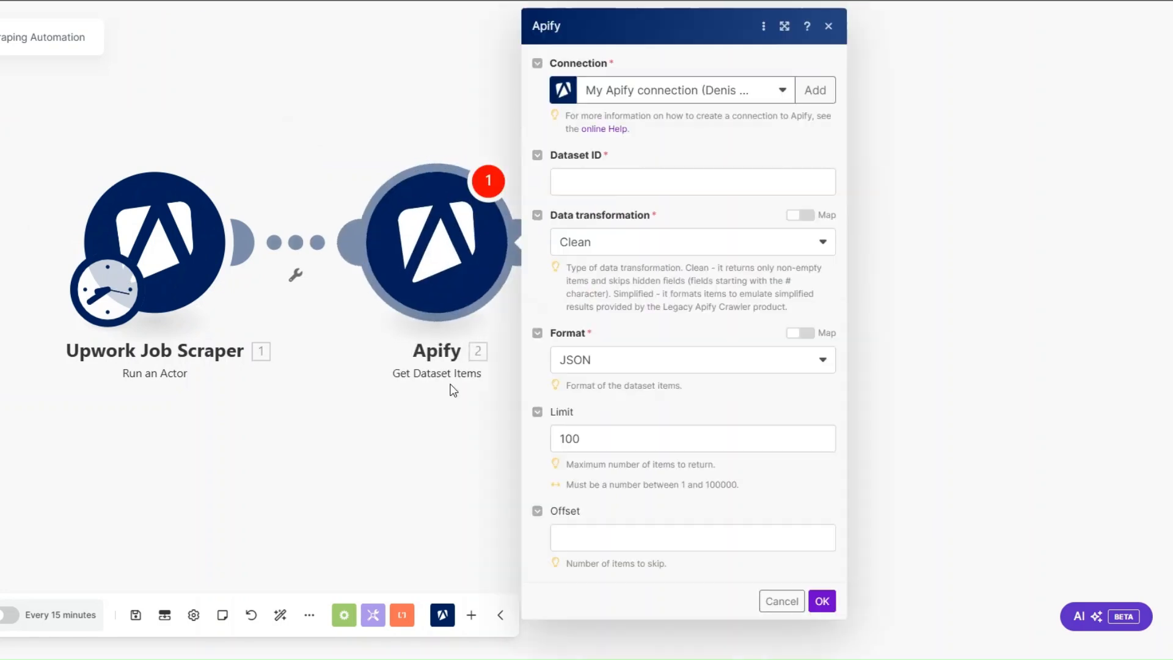
# Map the scraper's defaultDatasetId as the Dataset ID, set the Limit to 1000 and save the Get Dataset Items module.
pyautogui.click(626, 181)
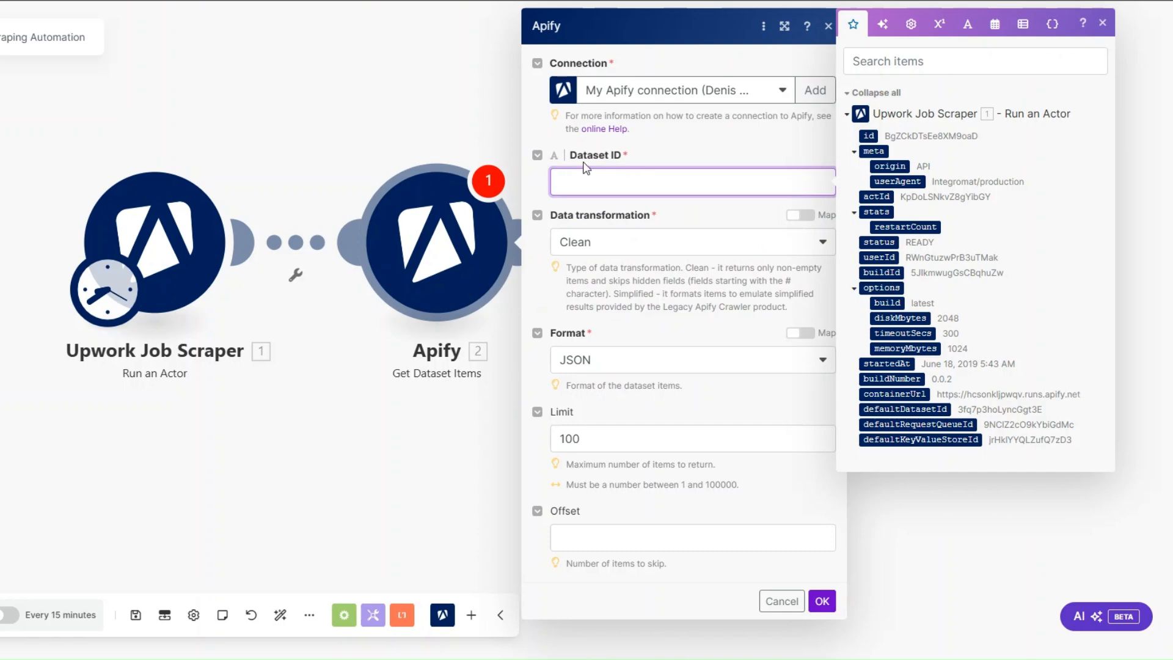
pyautogui.click(895, 409)
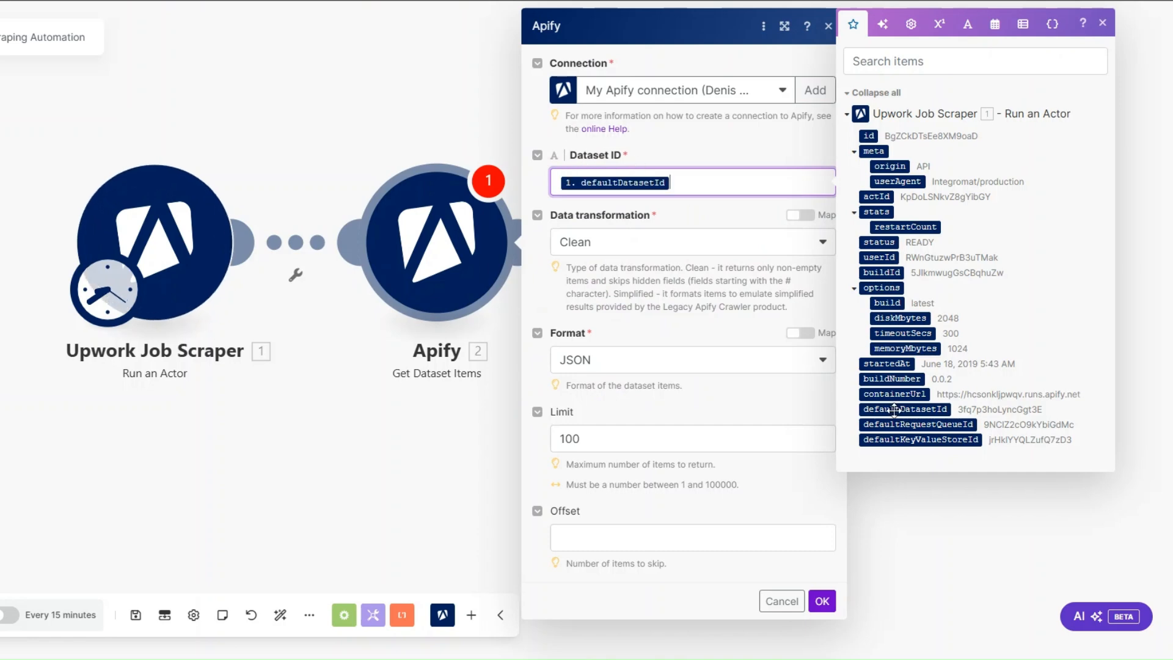
pyautogui.click(595, 430)
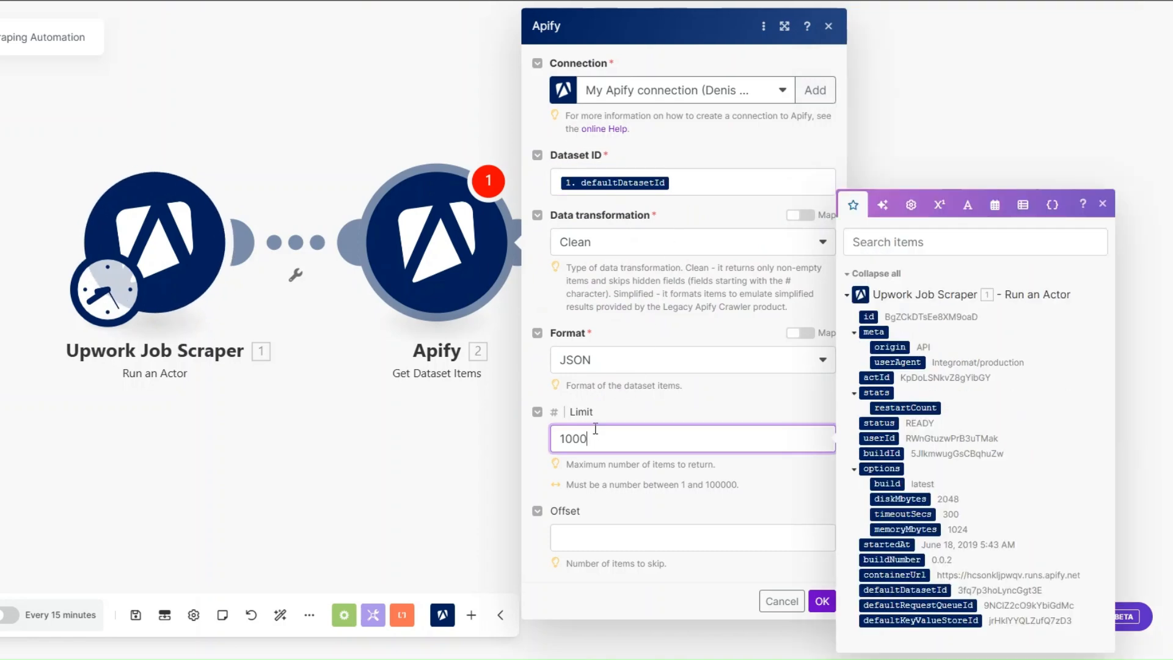
pyautogui.click(822, 601)
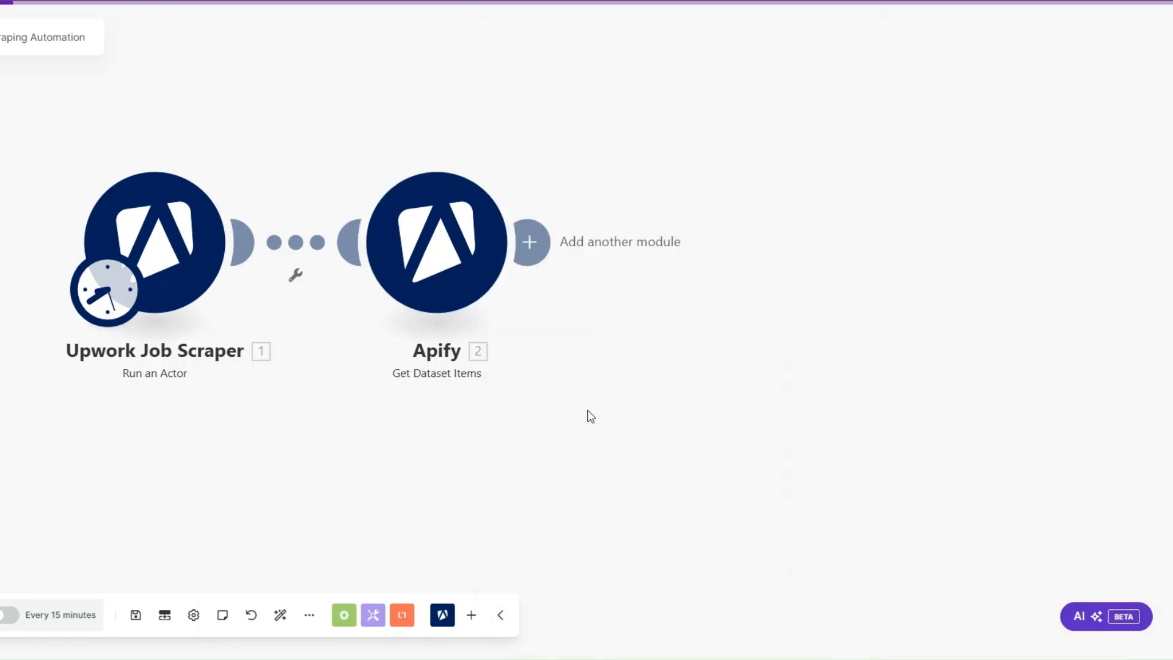
# Change the search query in the Upwork Job Scraper's Input JSON to "full stack developer" and save the module.
pyautogui.click(158, 276)
pyautogui.click(318, 471)
pyautogui.doubleClick(307, 467)
pyautogui.write('full st')
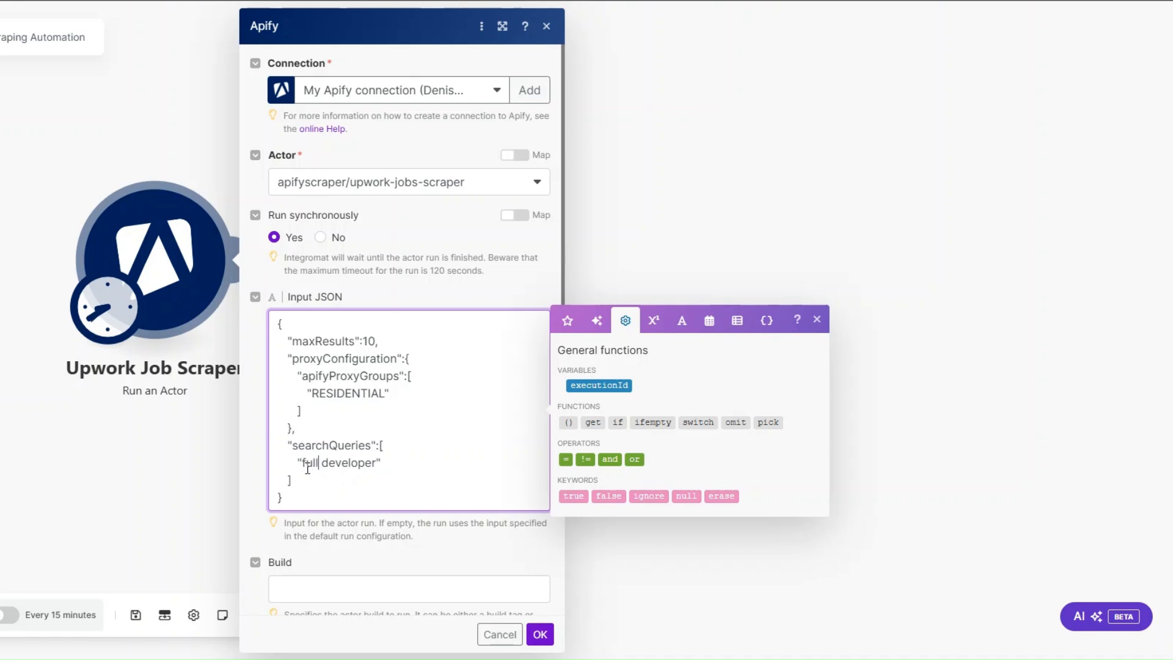
pyautogui.write('ack')
pyautogui.click(540, 634)
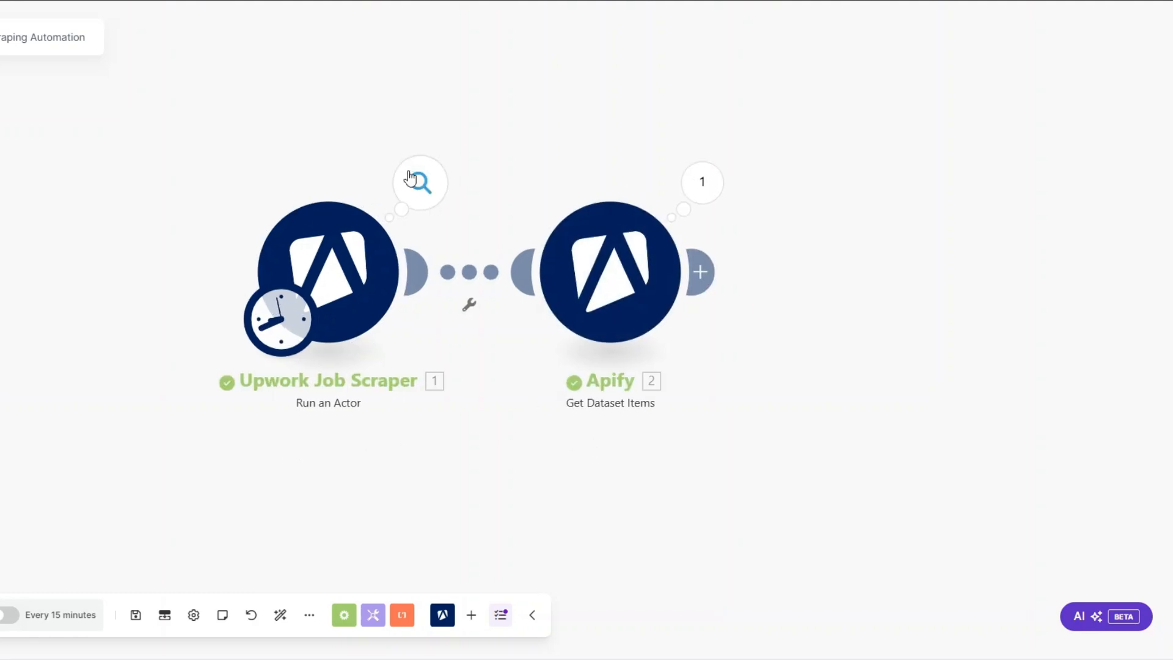
# Check the run status in the Upwork Job Scraper module's output bundle.
pyautogui.click(419, 181)
pyautogui.moveTo(548, 294); pyautogui.dragTo(617, 300)
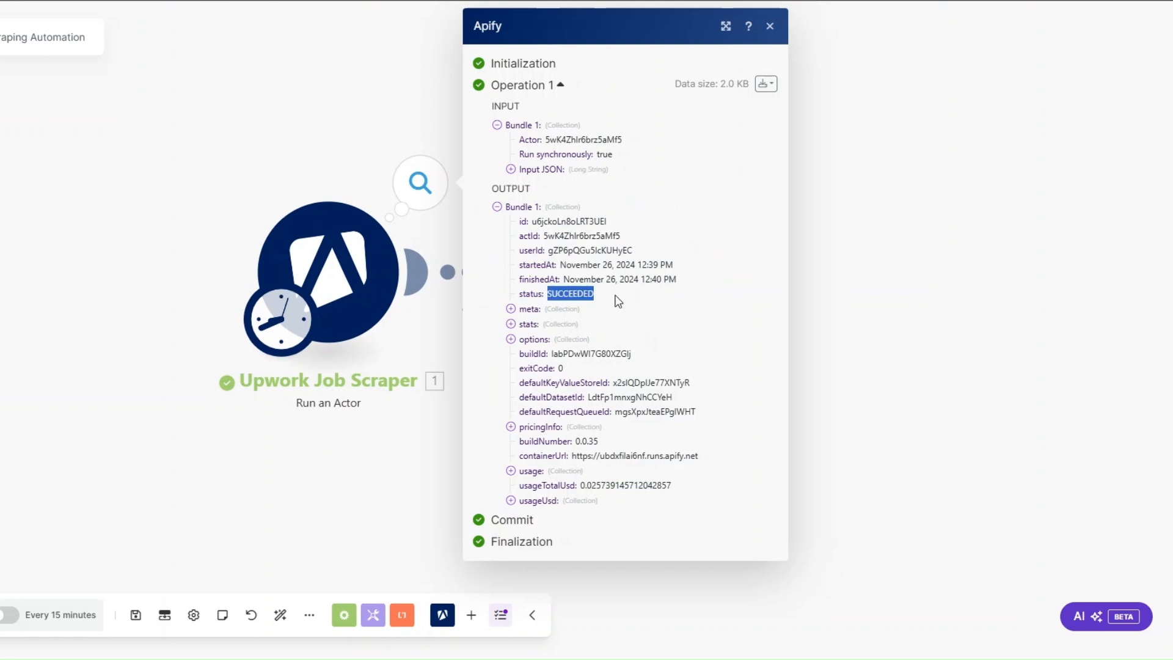
pyautogui.click(424, 471)
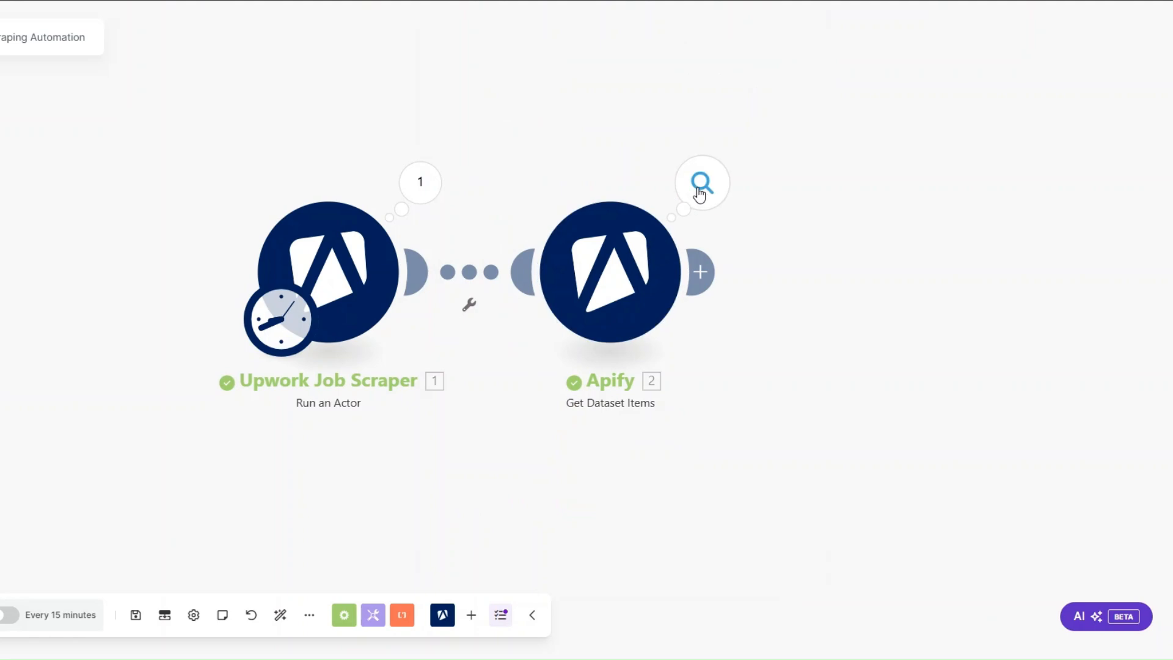
# Examine the job listings in the Get Dataset Items output, including titles, posting times, descriptions and rates, expanding further bundles.
pyautogui.click(700, 190)
pyautogui.scroll(-1, 862, 317)
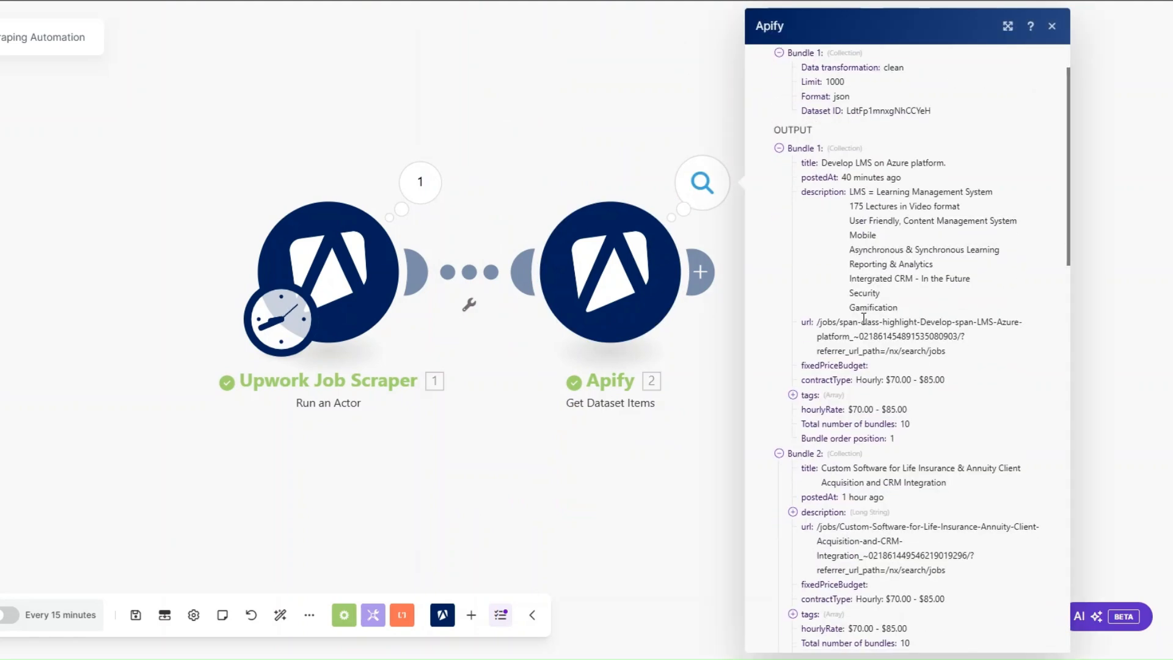
pyautogui.scroll(1, 884, 250)
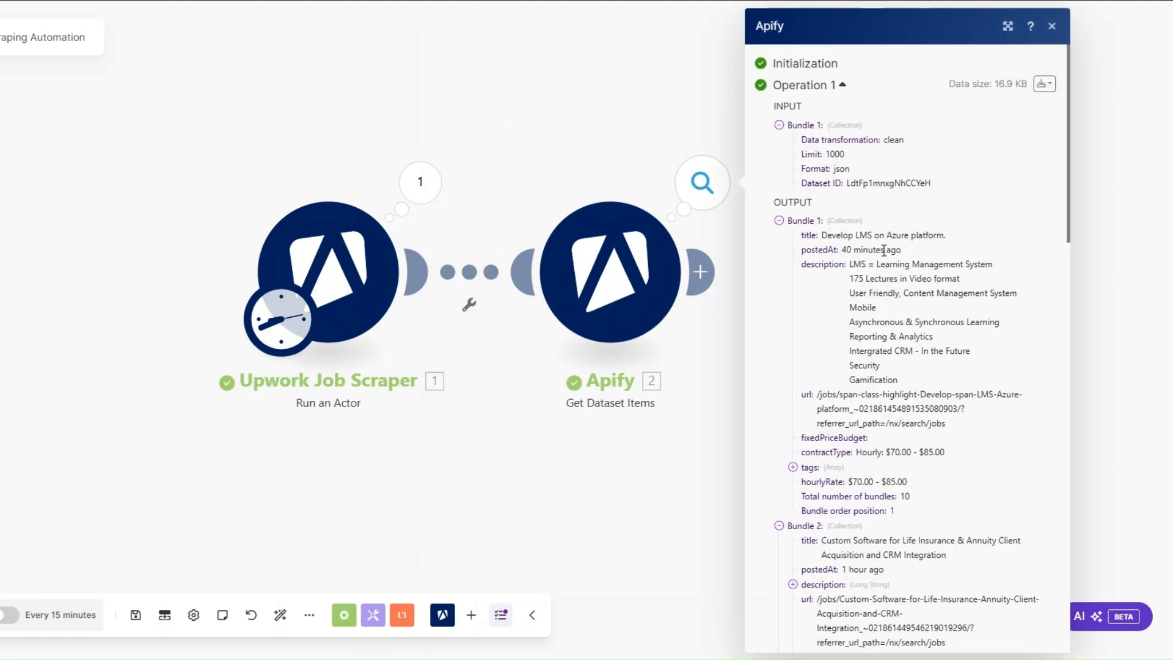
pyautogui.scroll(-5, 884, 250)
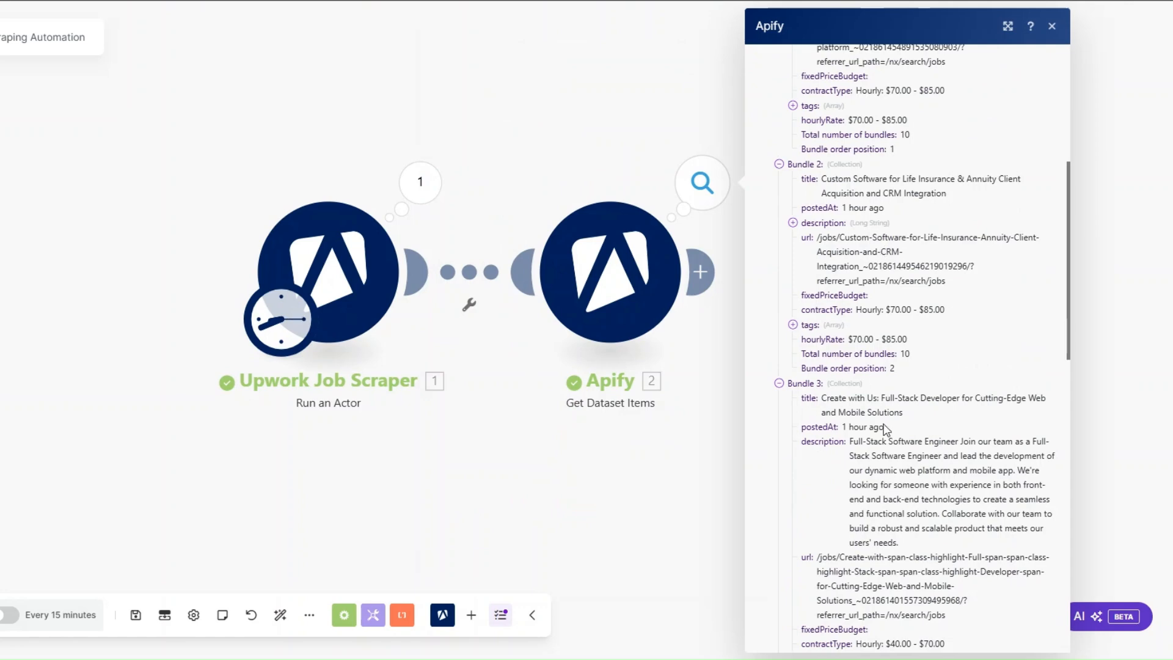
pyautogui.moveTo(881, 397); pyautogui.dragTo(958, 397)
pyautogui.scroll(-6, 962, 397)
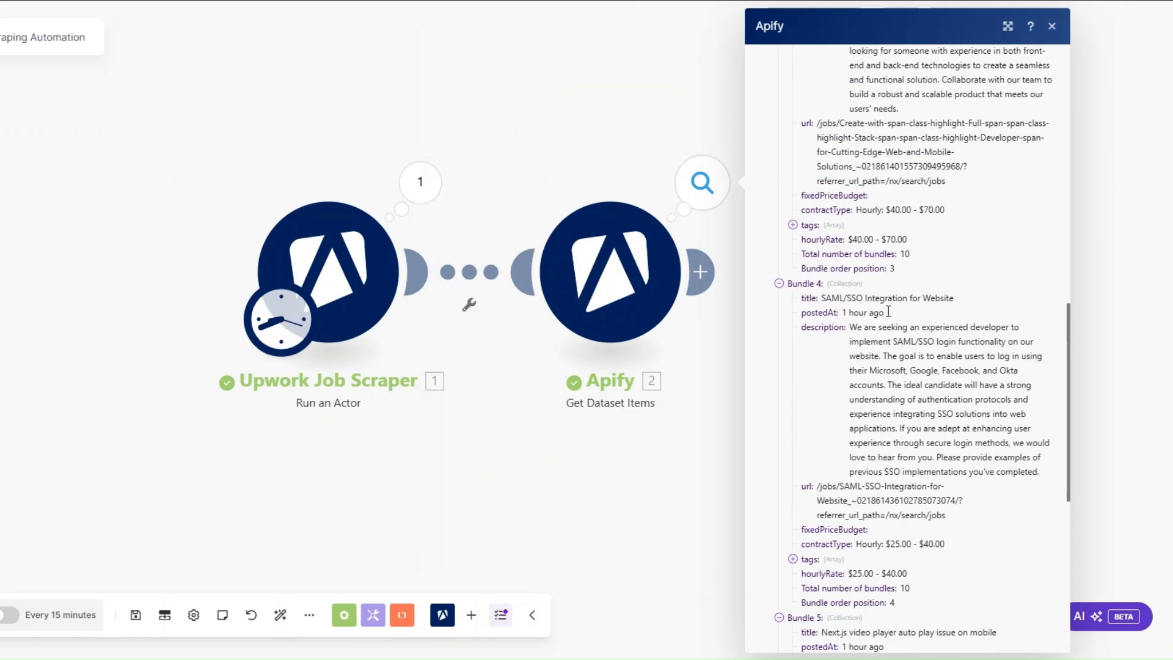
pyautogui.scroll(-7, 887, 312)
pyautogui.click(779, 590)
pyautogui.click(779, 556)
pyautogui.click(779, 548)
pyautogui.click(779, 532)
pyautogui.scroll(18, 809, 324)
pyautogui.click(529, 541)
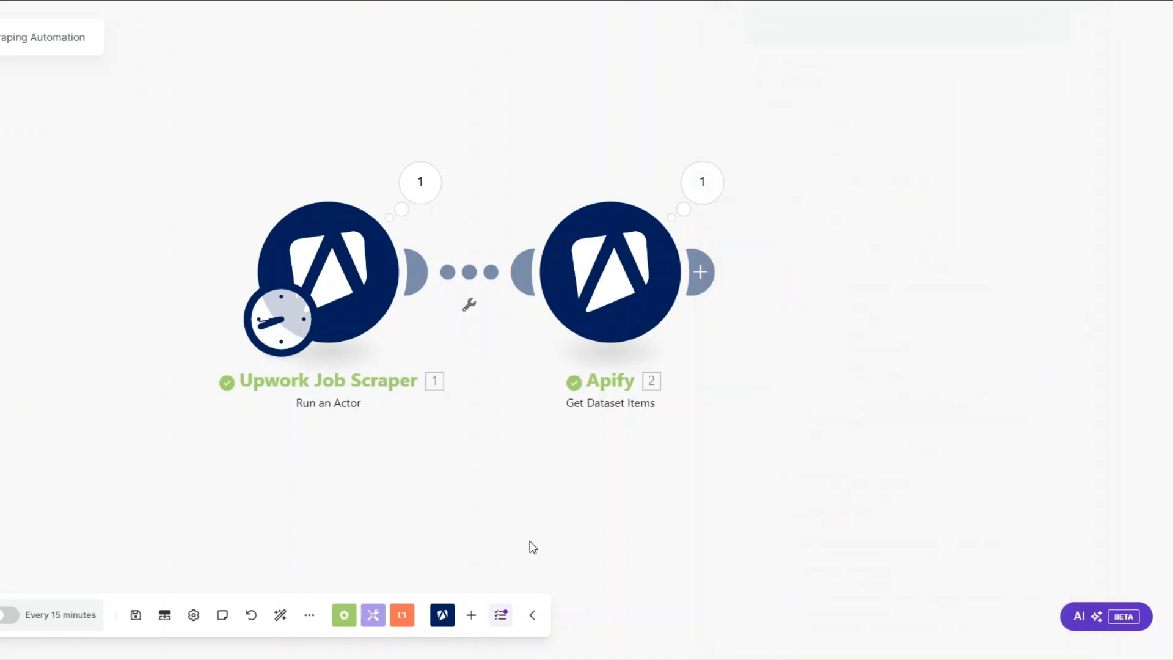
# Rename the Get Dataset Items module to "Get Upwork Jobs".
pyautogui.rightClick(506, 287)
pyautogui.click(573, 362)
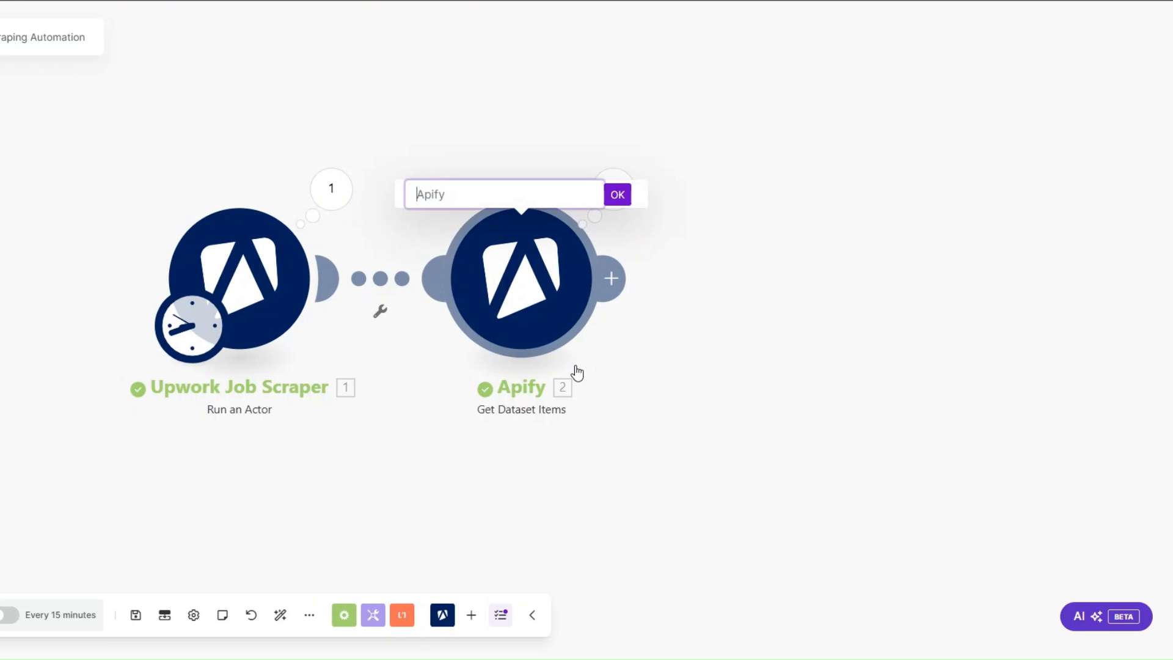
pyautogui.write('Get Upwork Jobs')
pyautogui.click(618, 194)
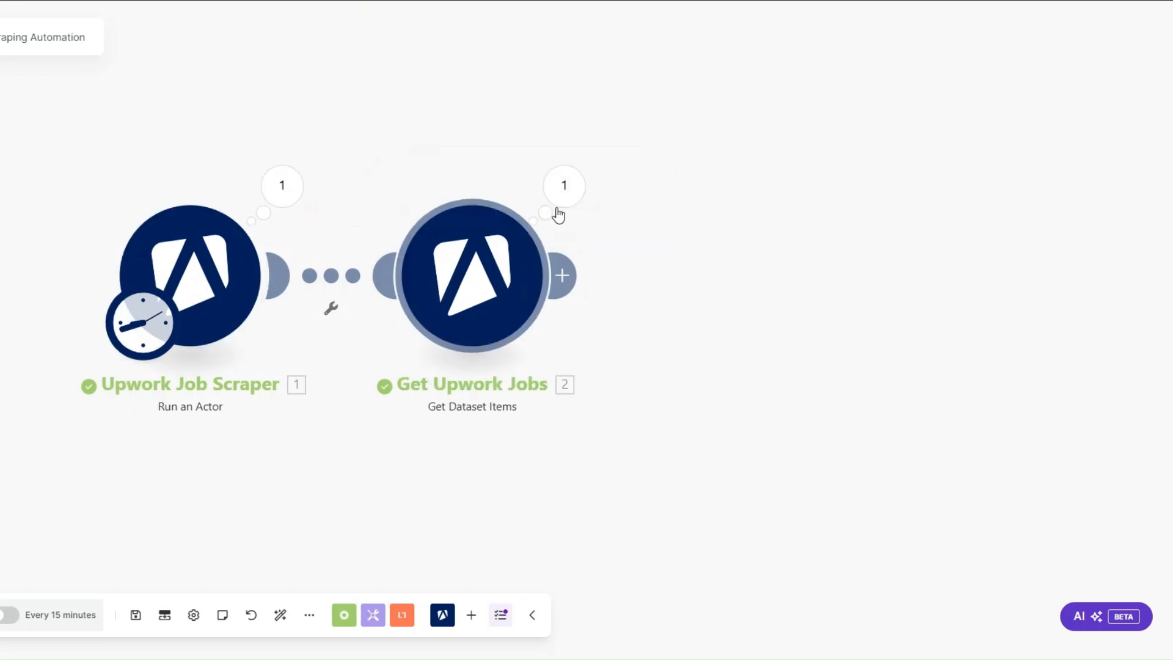
# Review the run output of the Get Upwork Jobs module and of the Upwork Job Scraper module again.
pyautogui.click(563, 186)
pyautogui.scroll(-10, 722, 341)
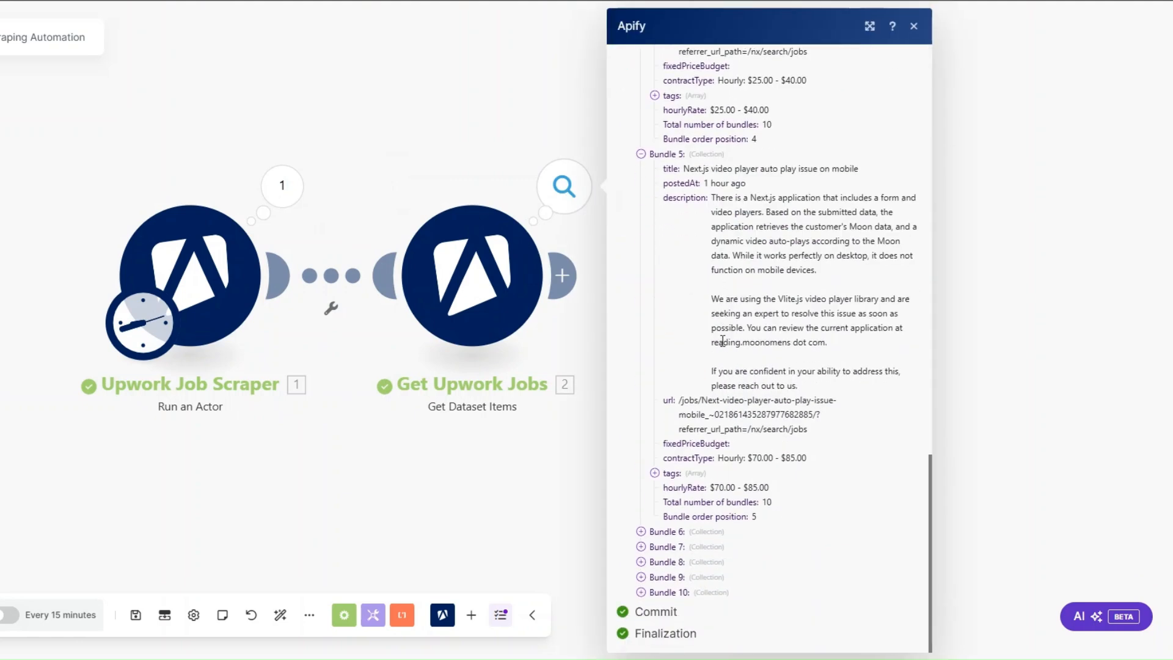
pyautogui.click(521, 496)
pyautogui.click(282, 186)
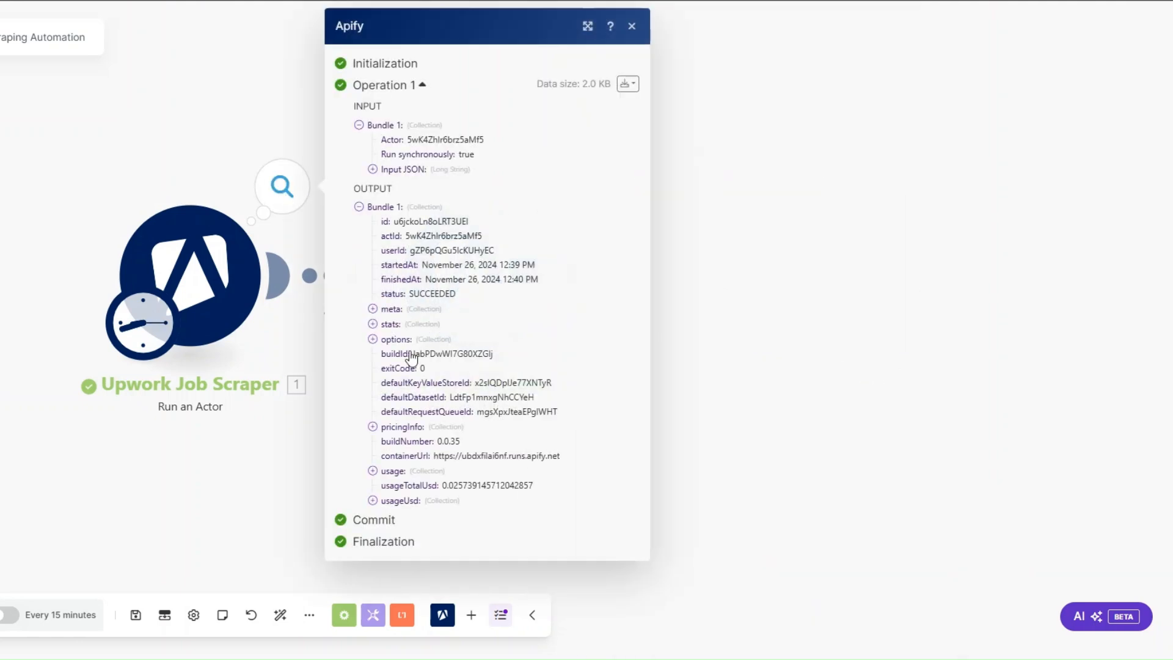
pyautogui.click(257, 330)
# Try a maxResults of 100 in the Upwork Job Scraper's Input JSON, restore it to 10 and save the module.
pyautogui.click(211, 279)
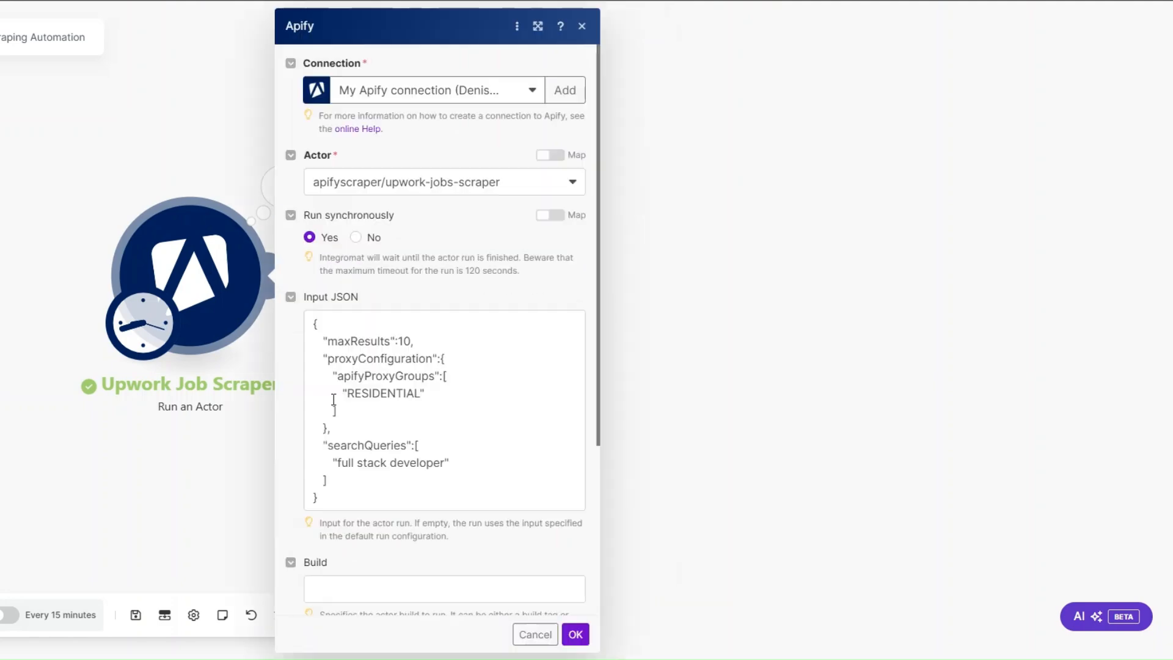
pyautogui.click(410, 342)
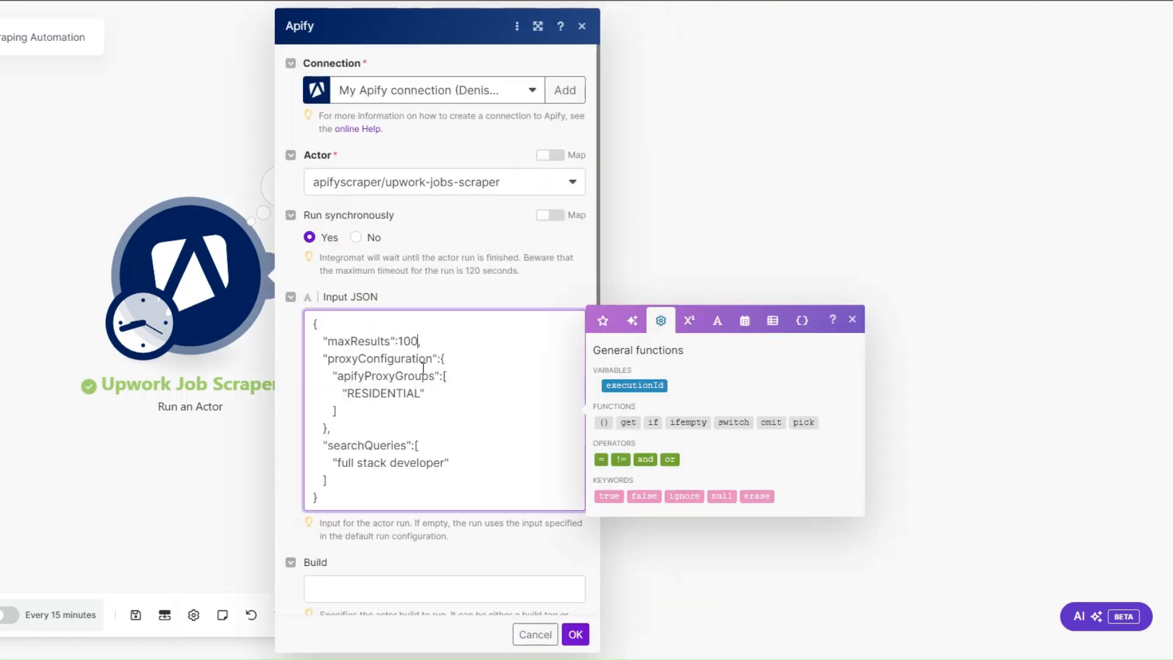
pyautogui.press('BackSpace')
pyautogui.press('BackSpace')
pyautogui.press('BackSpace')
pyautogui.press('BackSpace')
pyautogui.write('2')
pyautogui.press('BackSpace')
pyautogui.write('10')
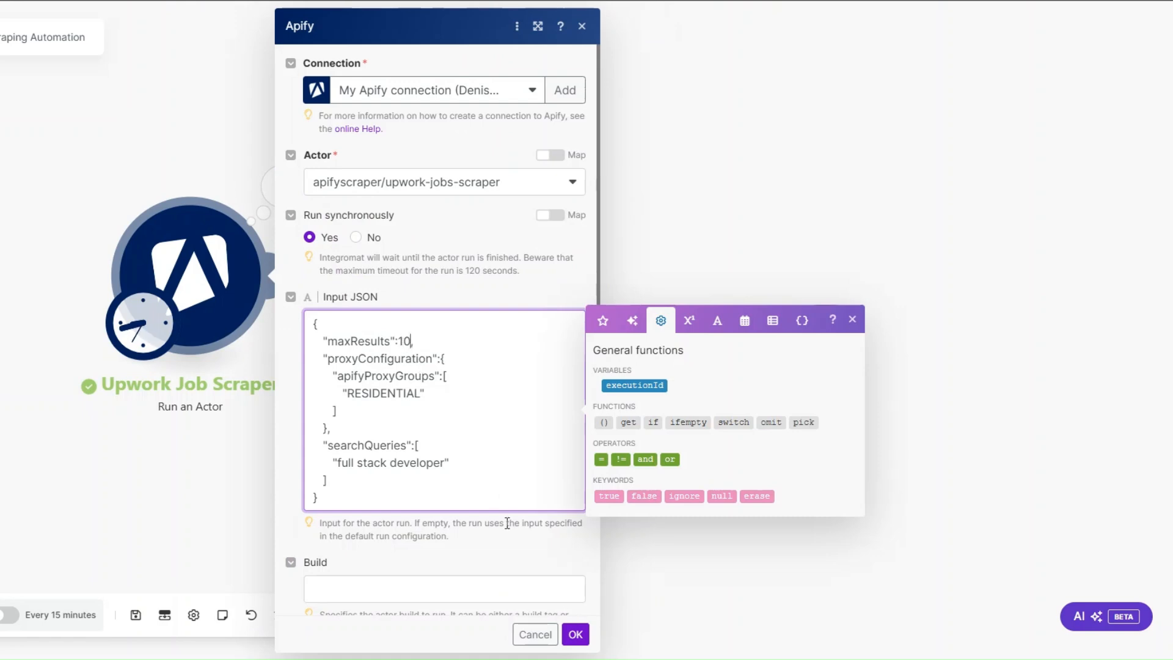
pyautogui.click(574, 634)
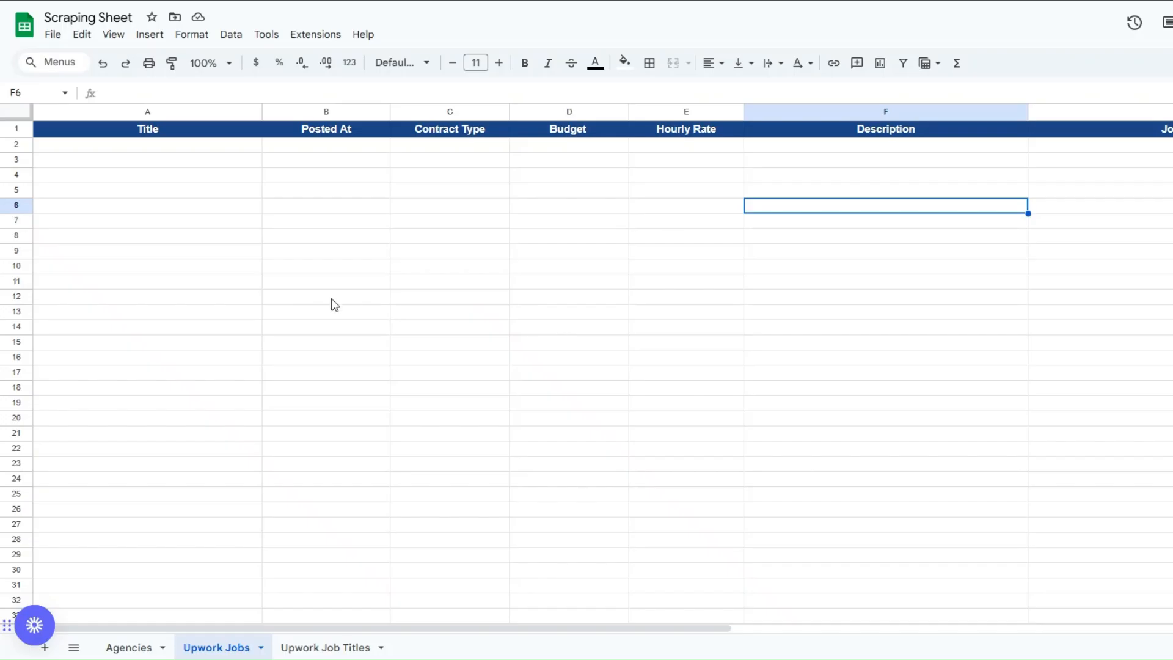
# Review the columns of the Upwork Jobs sheet in the Scraping Sheet spreadsheet, from Title and Posted At through Job URL.
pyautogui.click(333, 300)
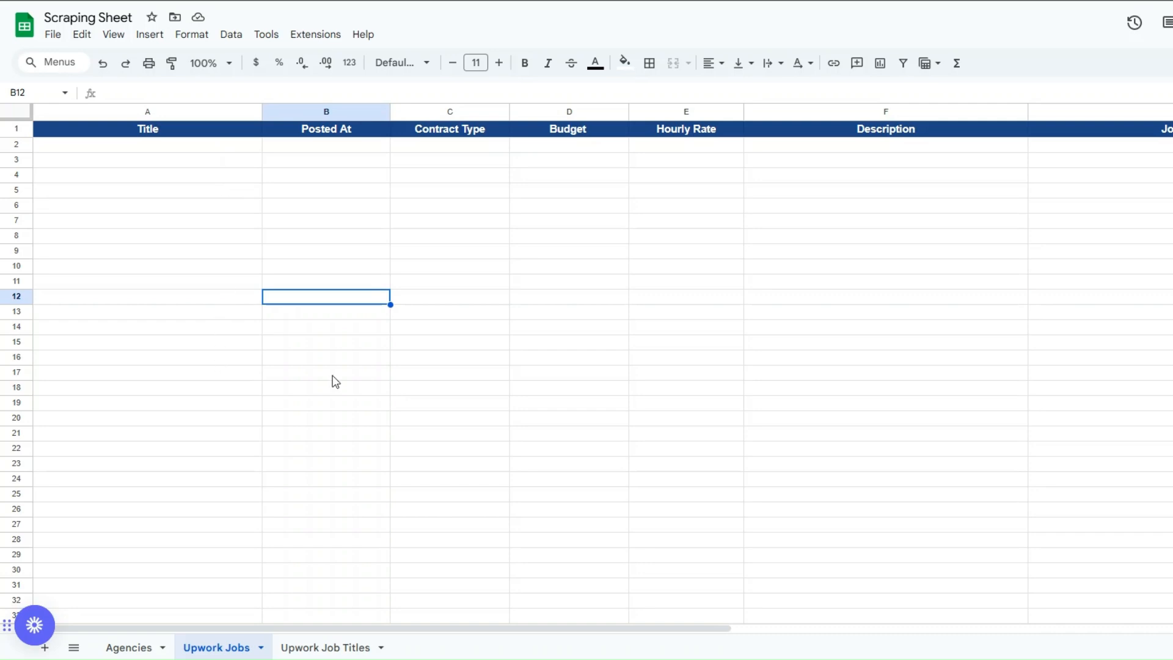
pyautogui.click(457, 269)
pyautogui.click(577, 269)
pyautogui.click(686, 273)
pyautogui.click(902, 238)
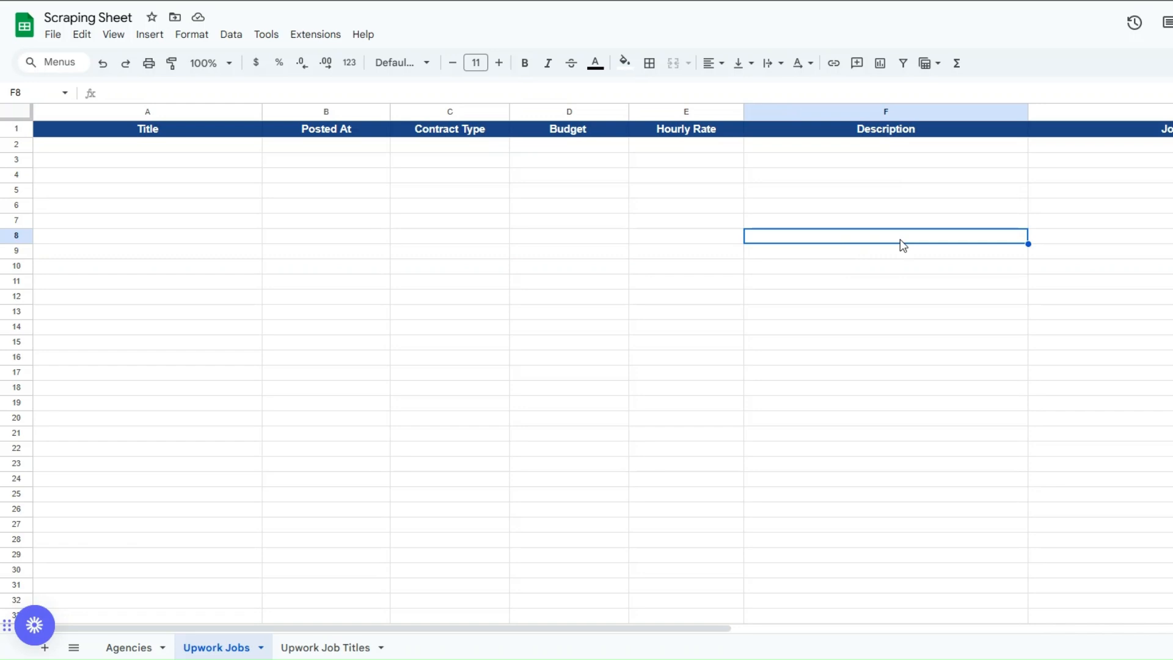
pyautogui.click(1001, 251)
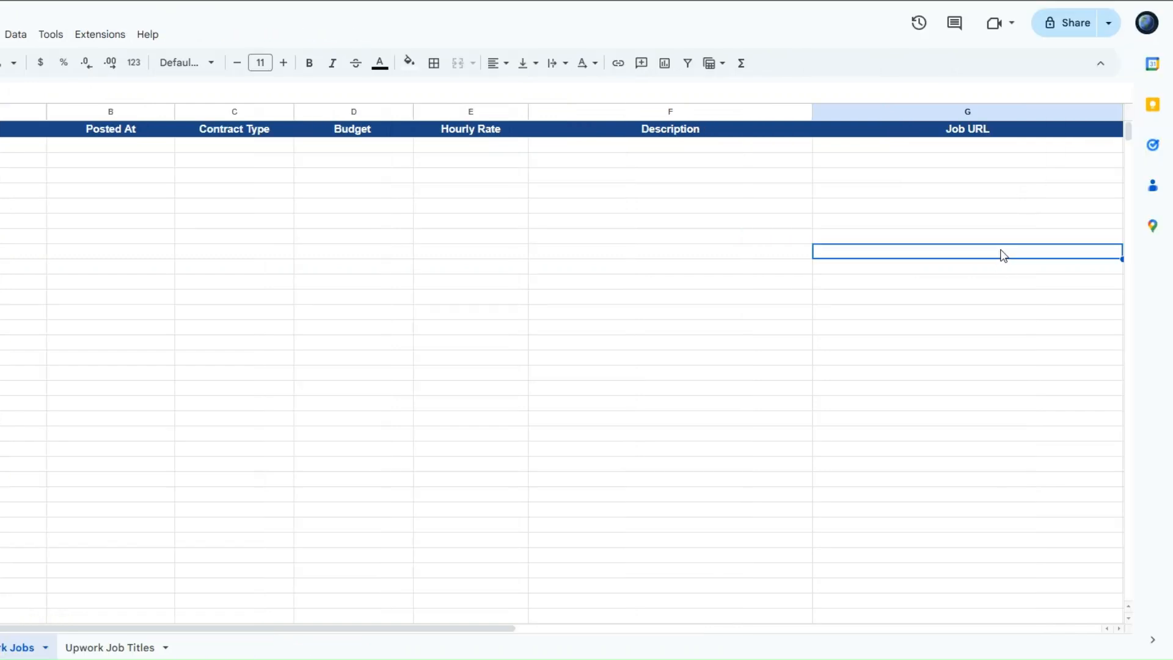
pyautogui.click(512, 241)
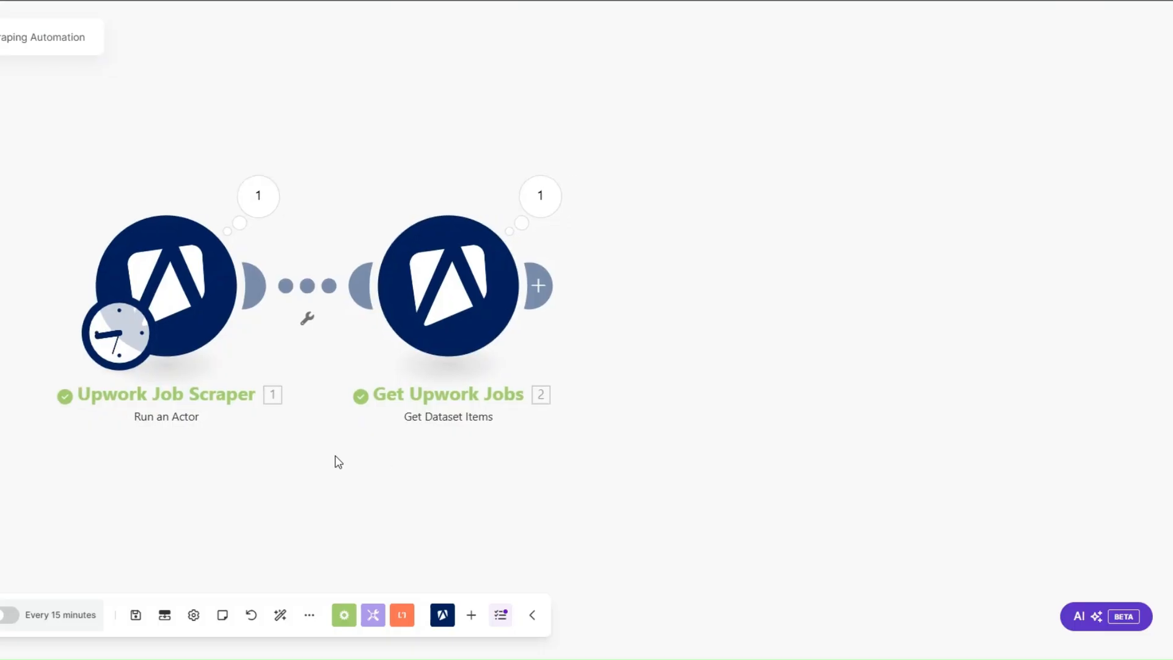
# Add a Google Sheets Add a Row module after the Get Upwork Jobs module.
pyautogui.click(498, 281)
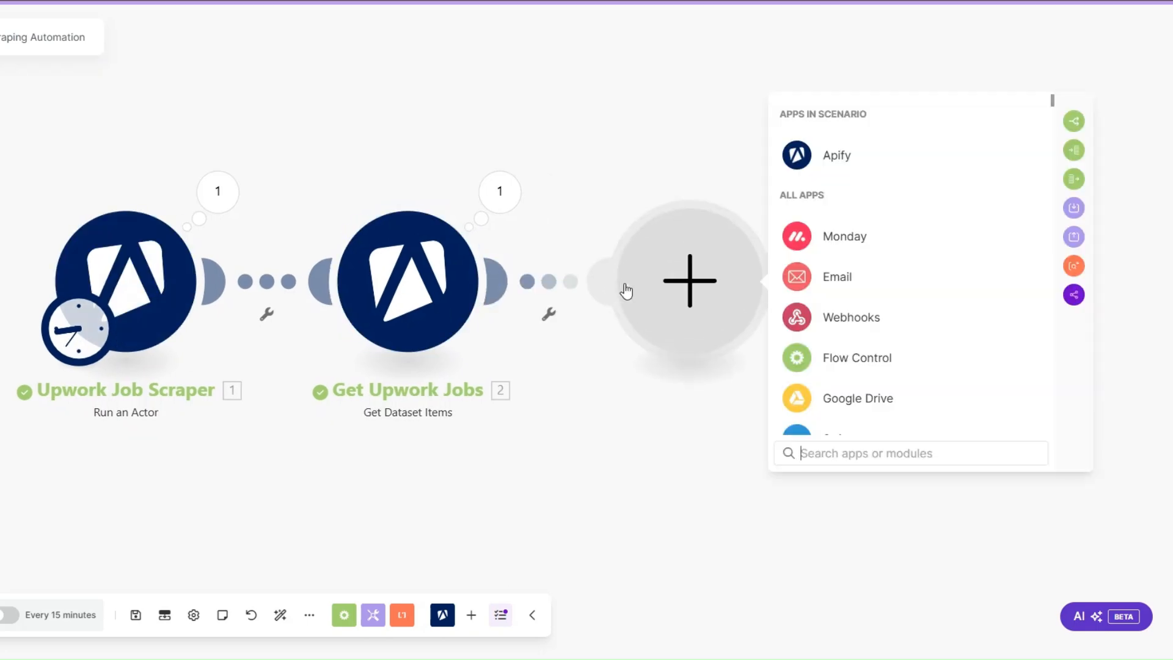
pyautogui.scroll(-2, 849, 311)
pyautogui.click(846, 382)
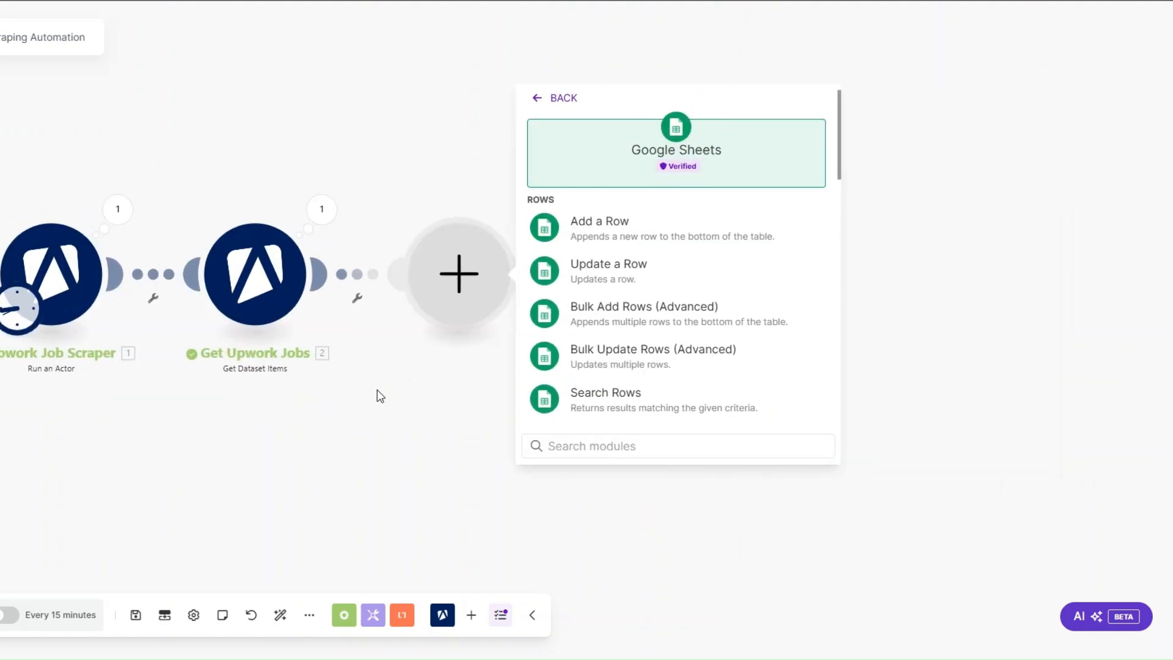
pyautogui.click(637, 217)
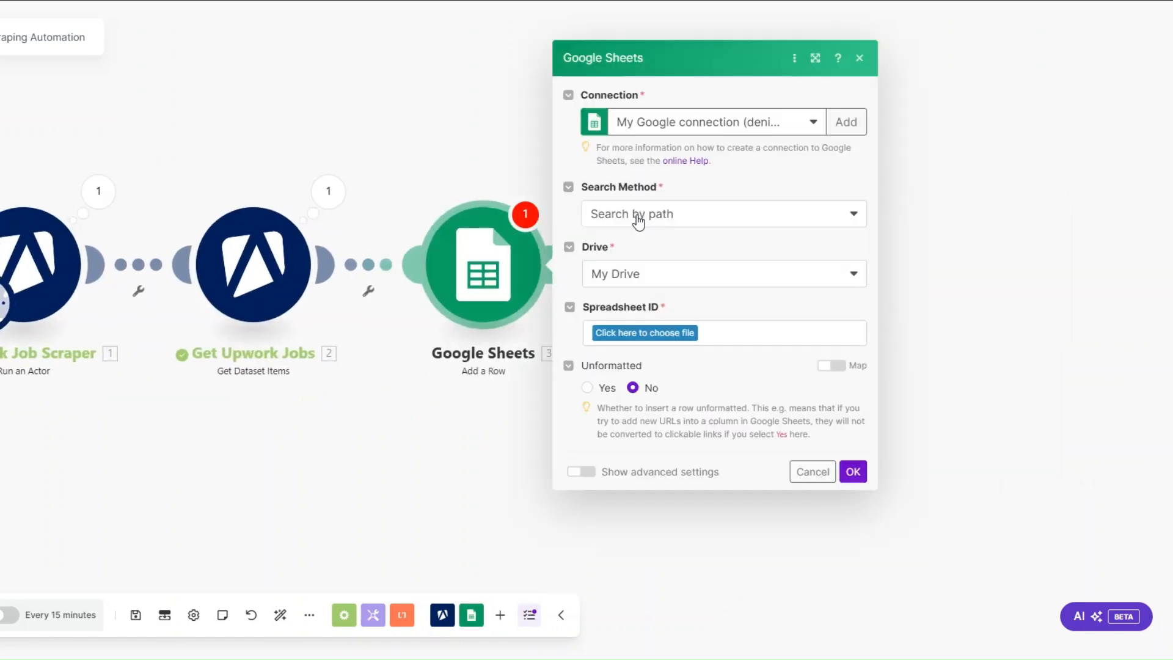
# Set the module's spreadsheet to Scraping Sheet and its sheet name to Upwork Jobs.
pyautogui.click(633, 331)
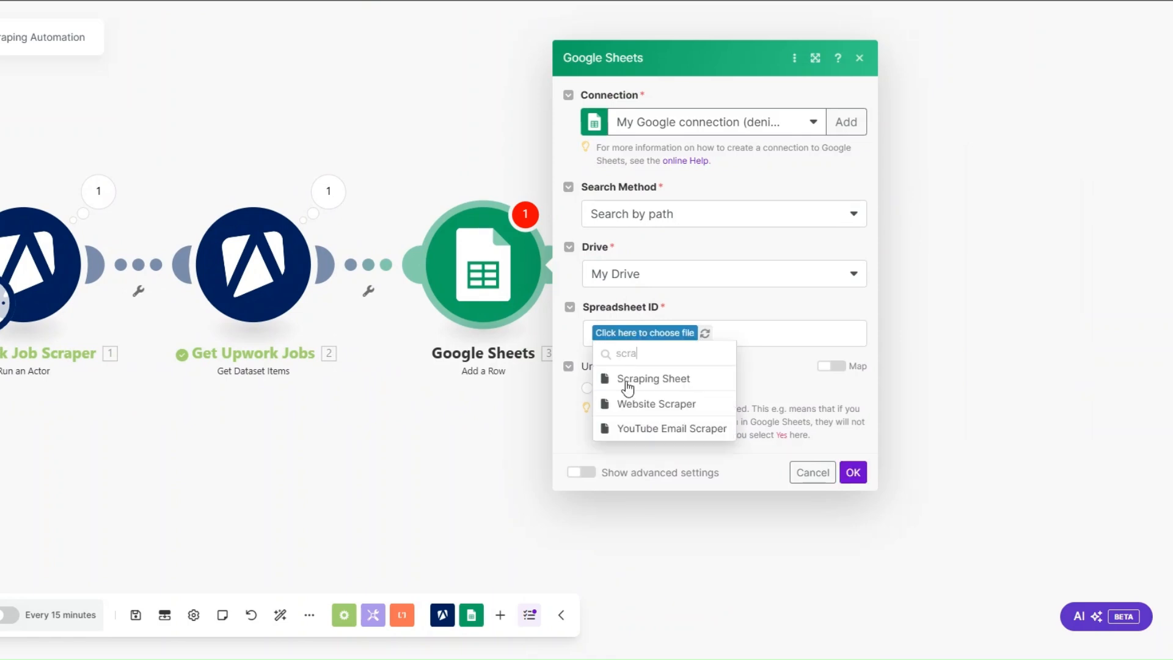
pyautogui.click(668, 381)
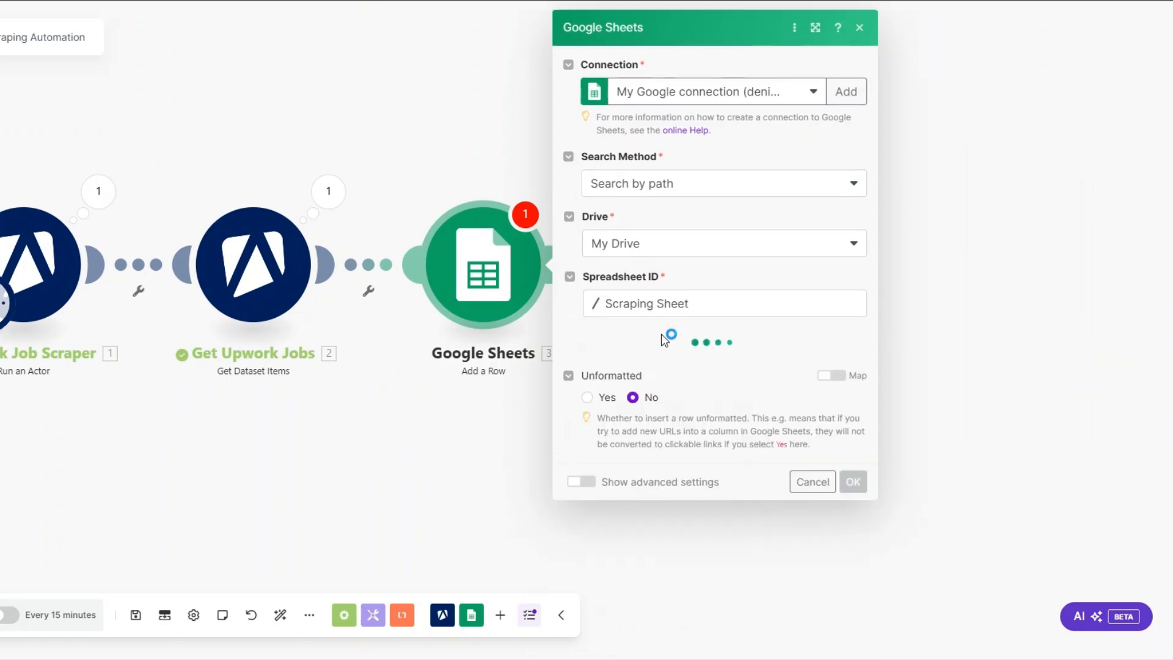
pyautogui.click(638, 367)
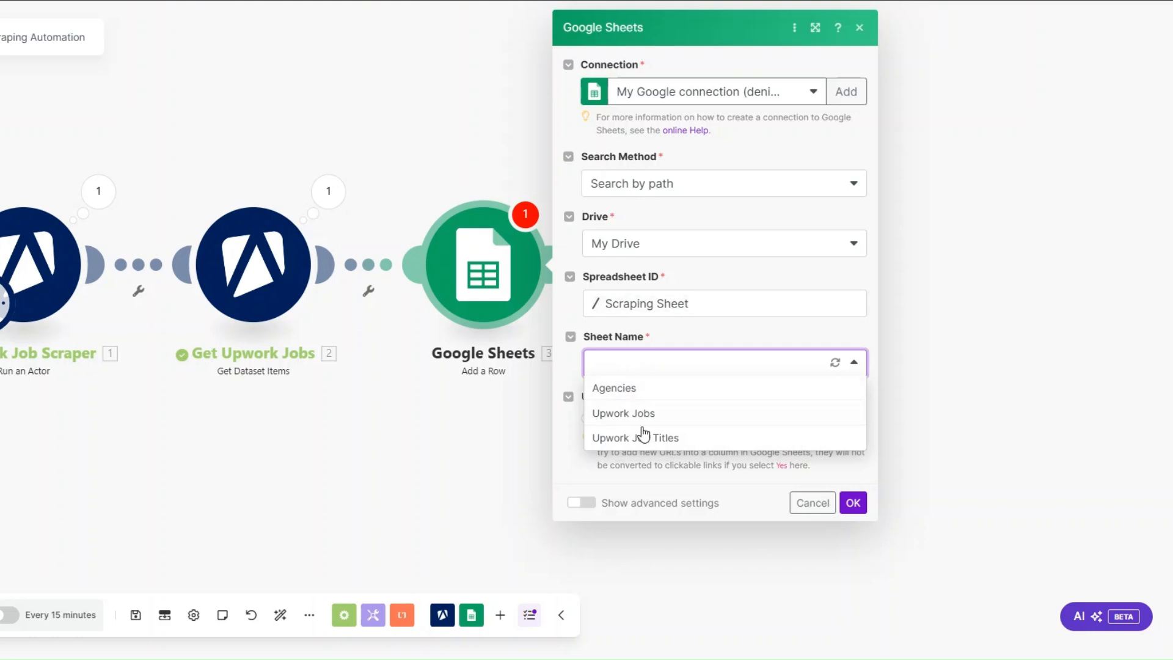
pyautogui.click(628, 414)
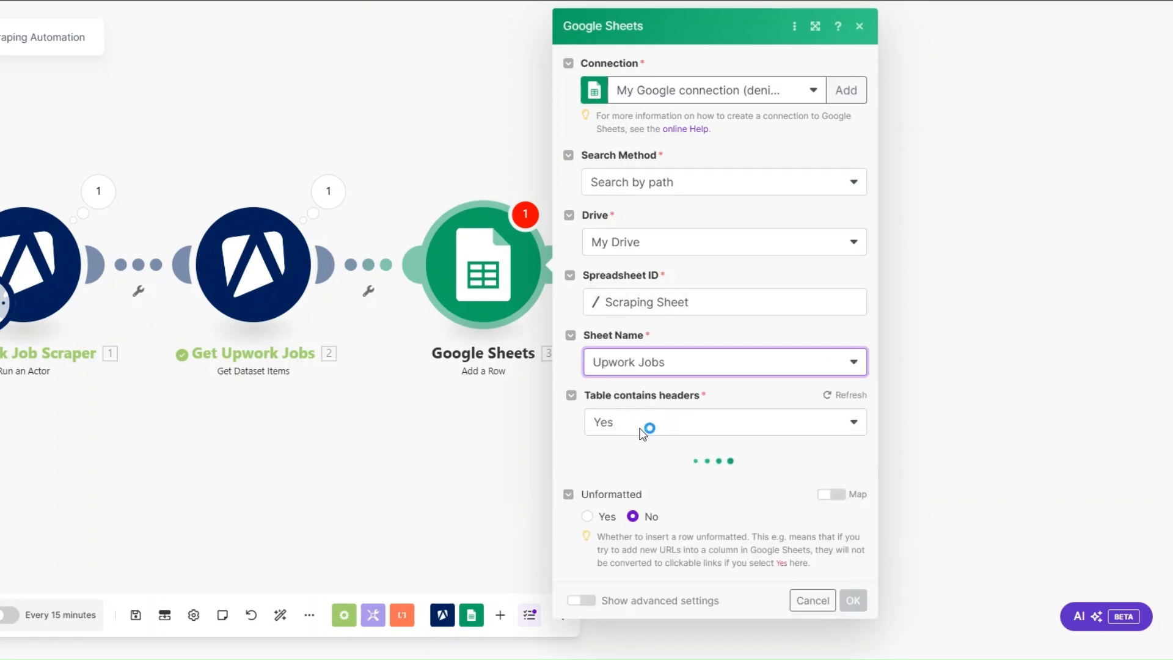
# Map title, postedAt, contractType and fixedPriceBudget from Get Upwork Jobs to the Title, Posted At, Contract Type and Budget columns.
pyautogui.scroll(-1, 639, 396)
pyautogui.scroll(-3, 638, 396)
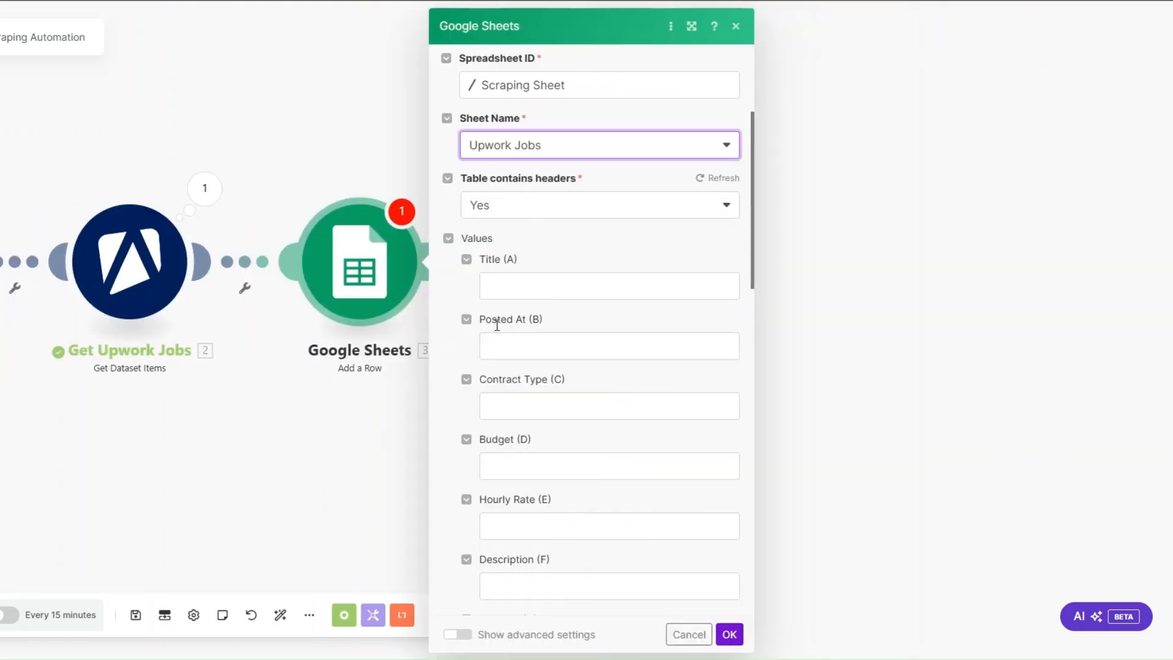
pyautogui.click(507, 287)
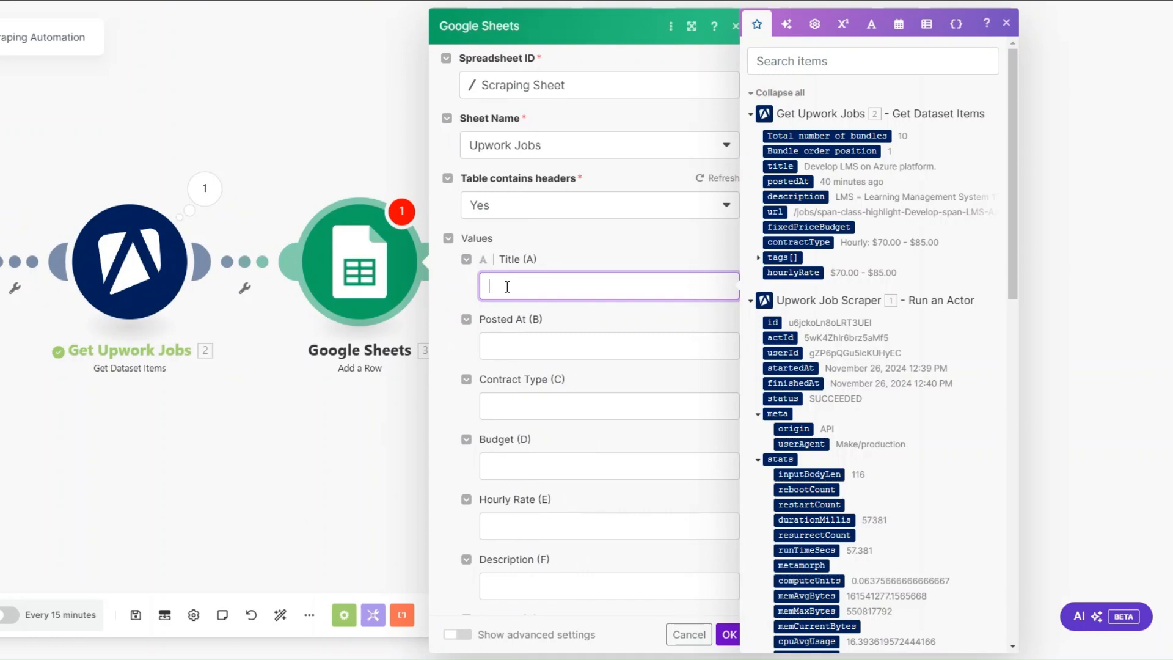
pyautogui.click(780, 166)
pyautogui.click(537, 340)
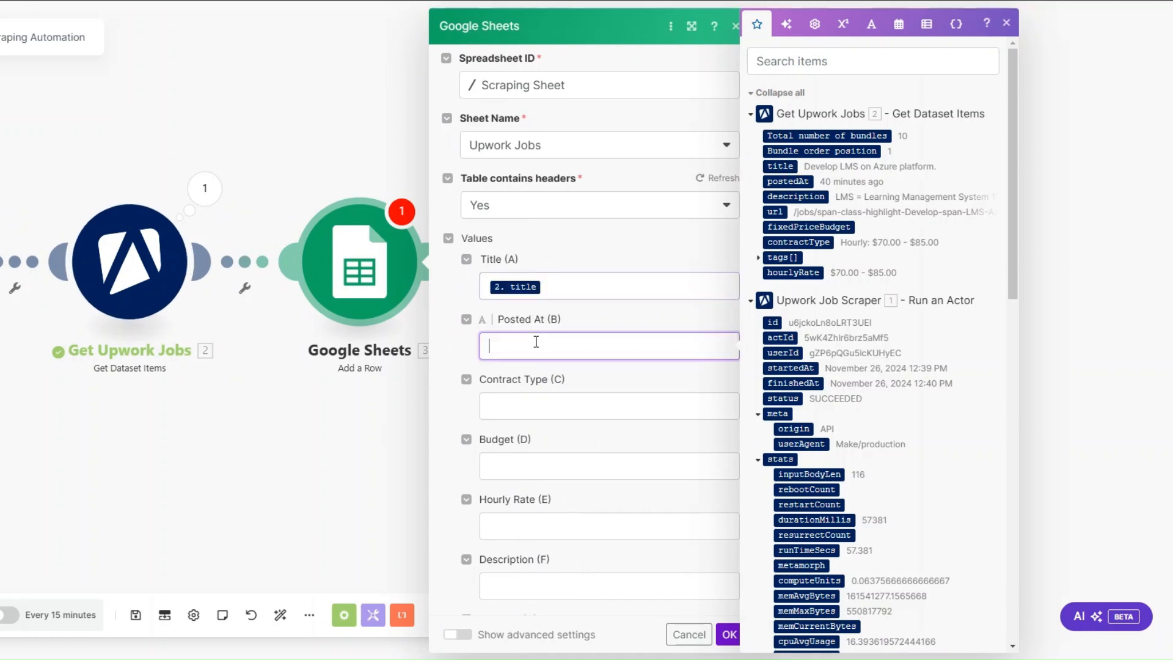
pyautogui.click(788, 181)
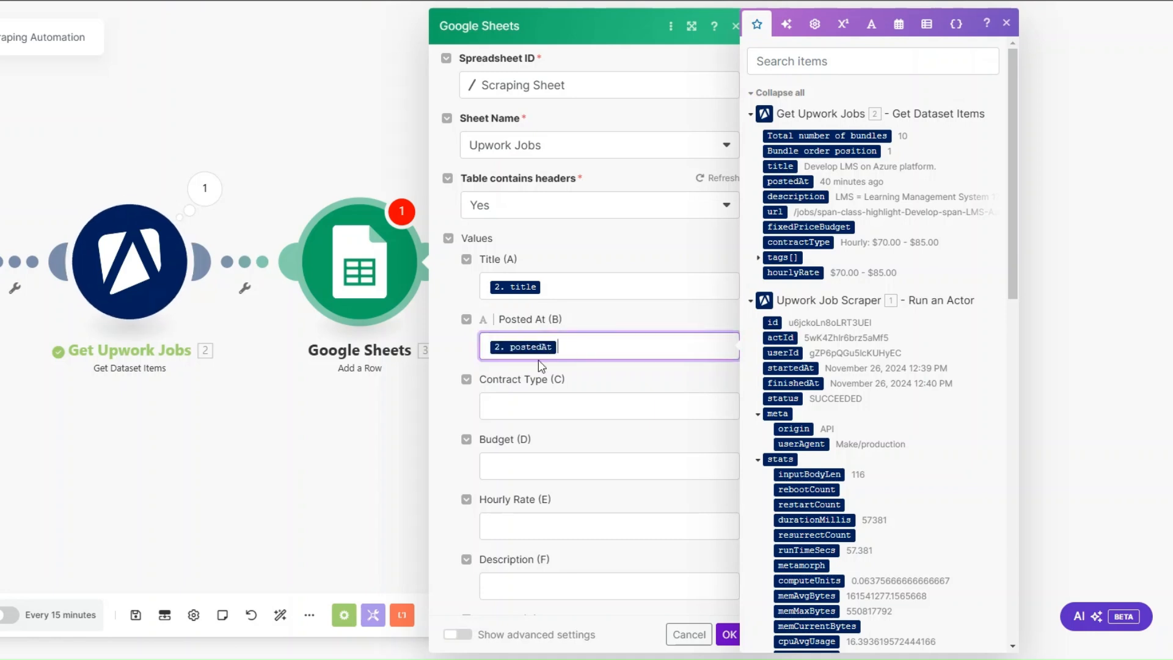
pyautogui.click(515, 404)
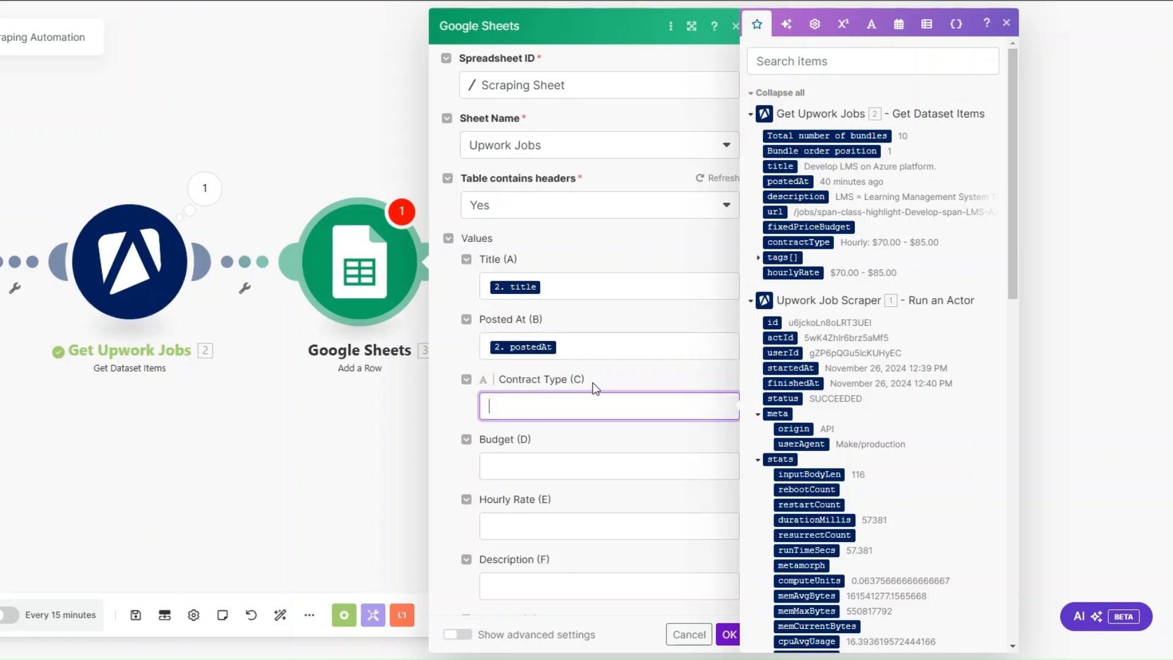
pyautogui.click(805, 242)
pyautogui.click(546, 470)
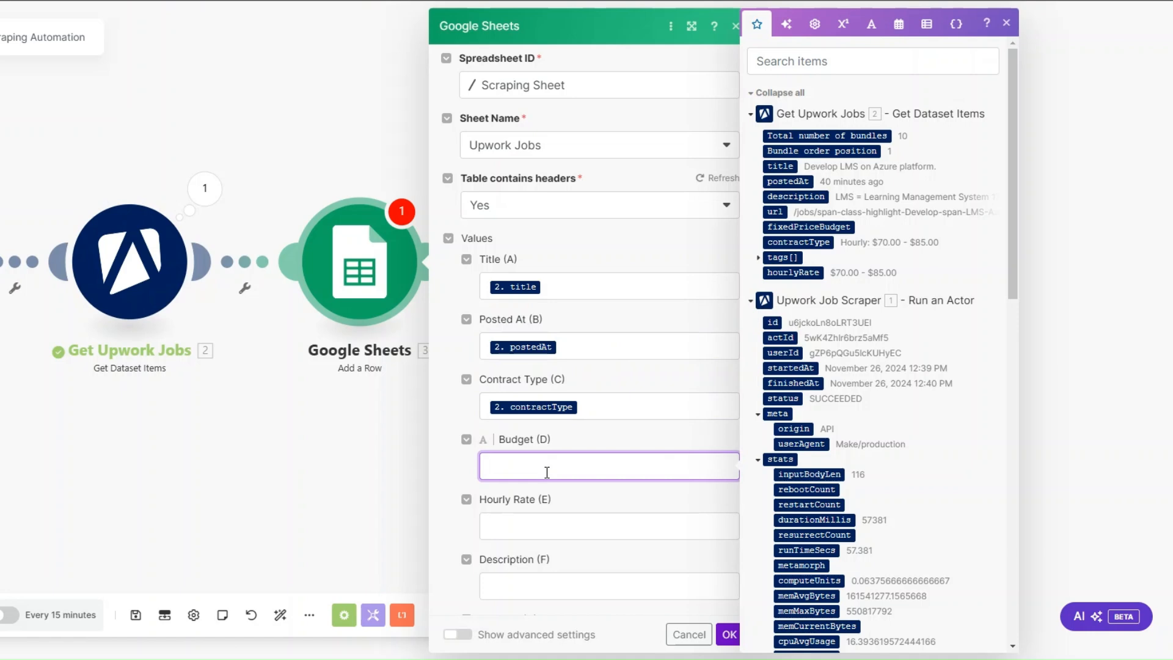
pyautogui.click(808, 227)
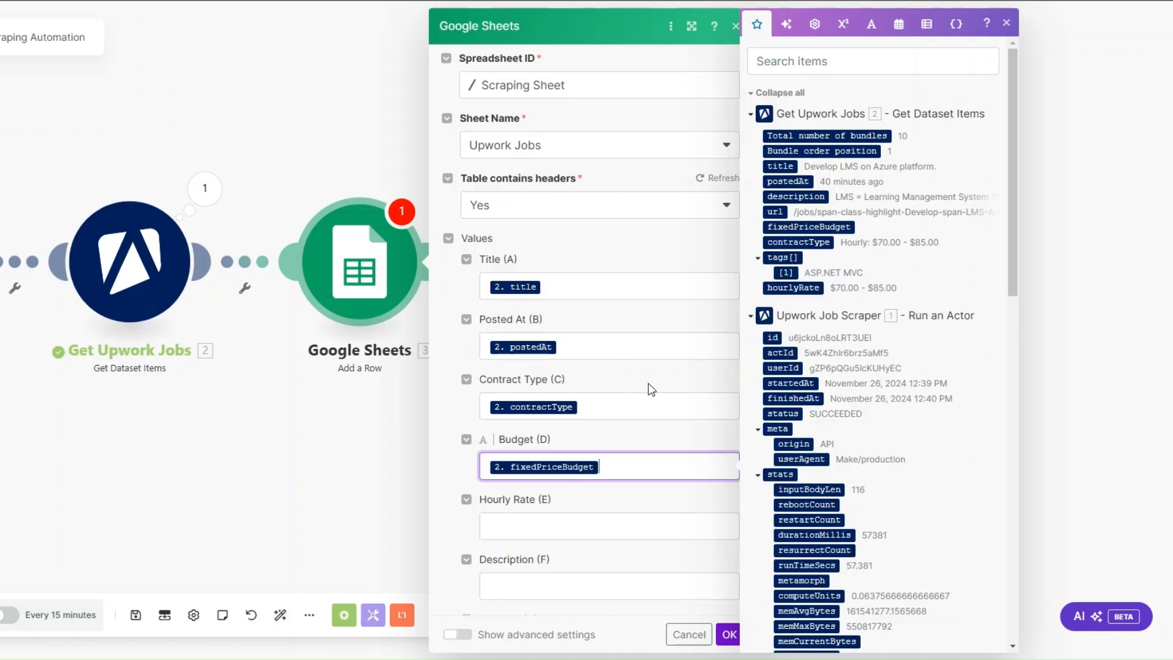
# Map hourlyRate, description and url to the Hourly Rate, Description and Job URL columns and save the module.
pyautogui.click(532, 524)
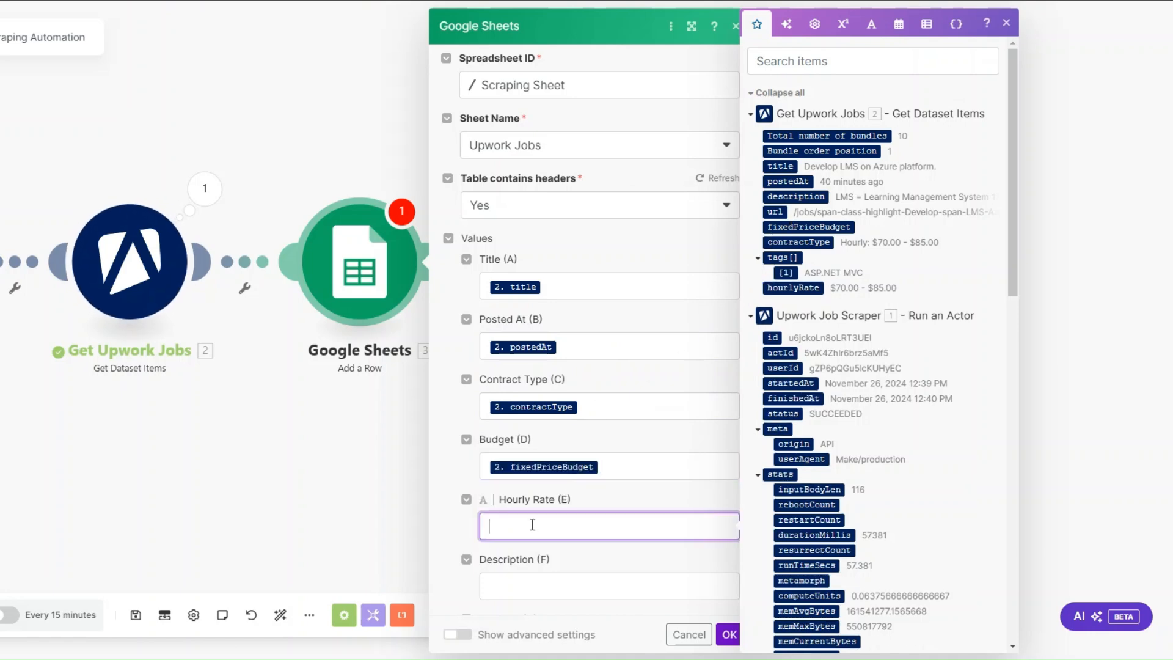
pyautogui.click(793, 288)
pyautogui.scroll(-1, 604, 366)
pyautogui.scroll(-2, 604, 366)
pyautogui.click(580, 441)
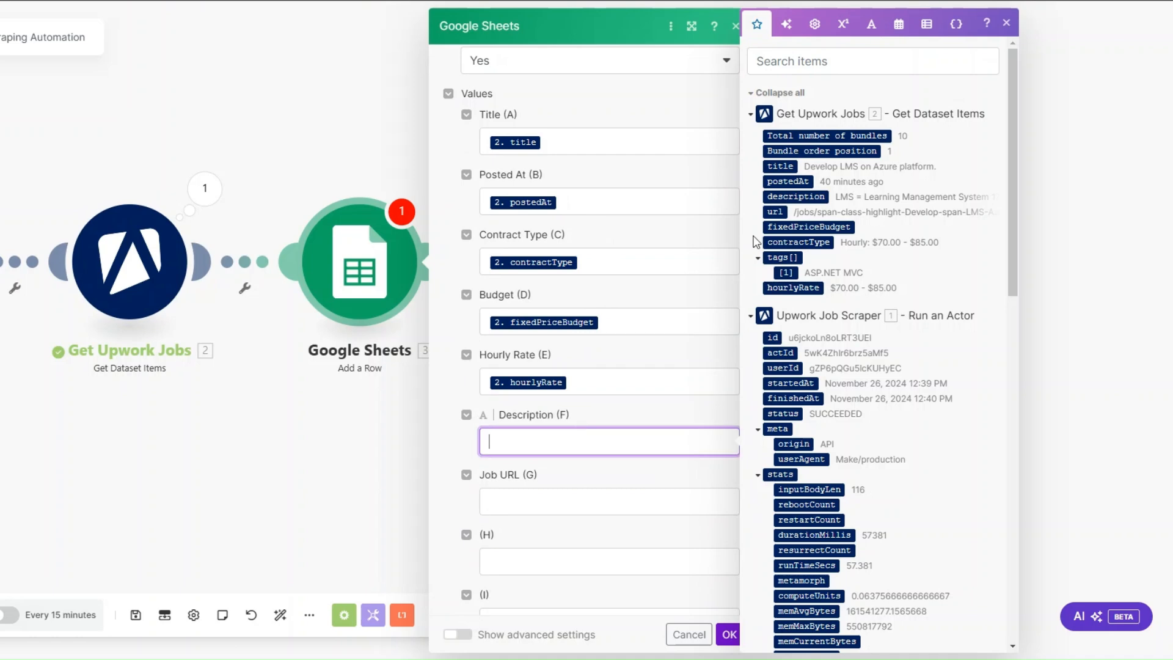
pyautogui.click(796, 196)
pyautogui.click(548, 500)
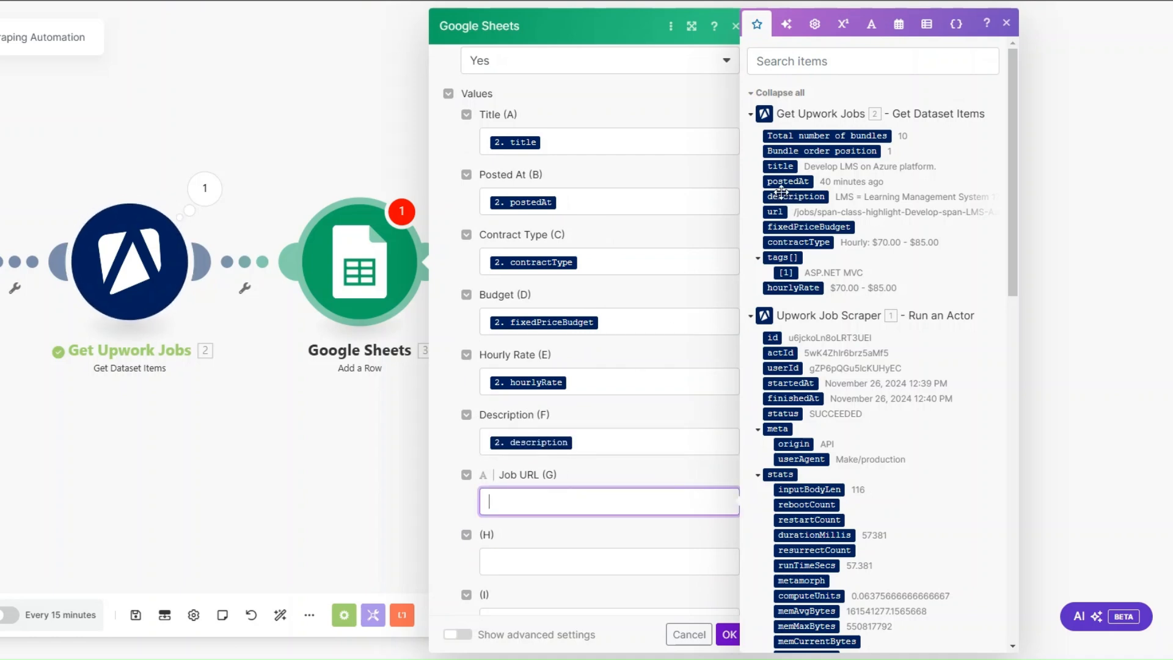
pyautogui.click(776, 212)
pyautogui.click(729, 633)
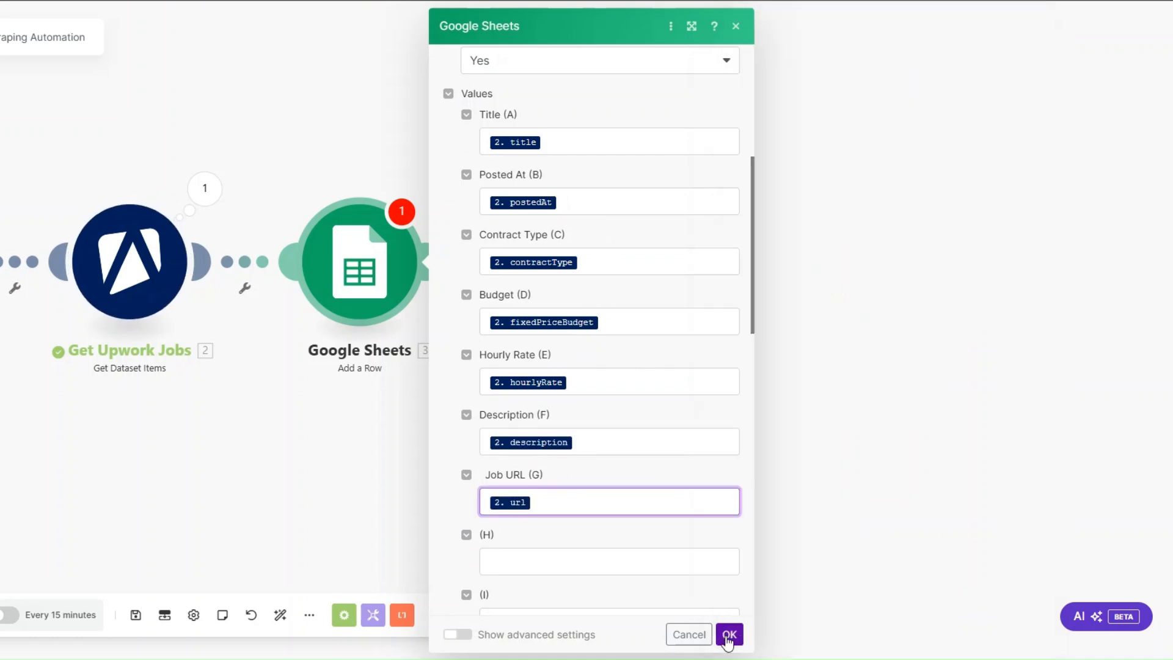
# Rename the Google Sheets Add a Row module to "Upwork Jobs".
pyautogui.rightClick(599, 282)
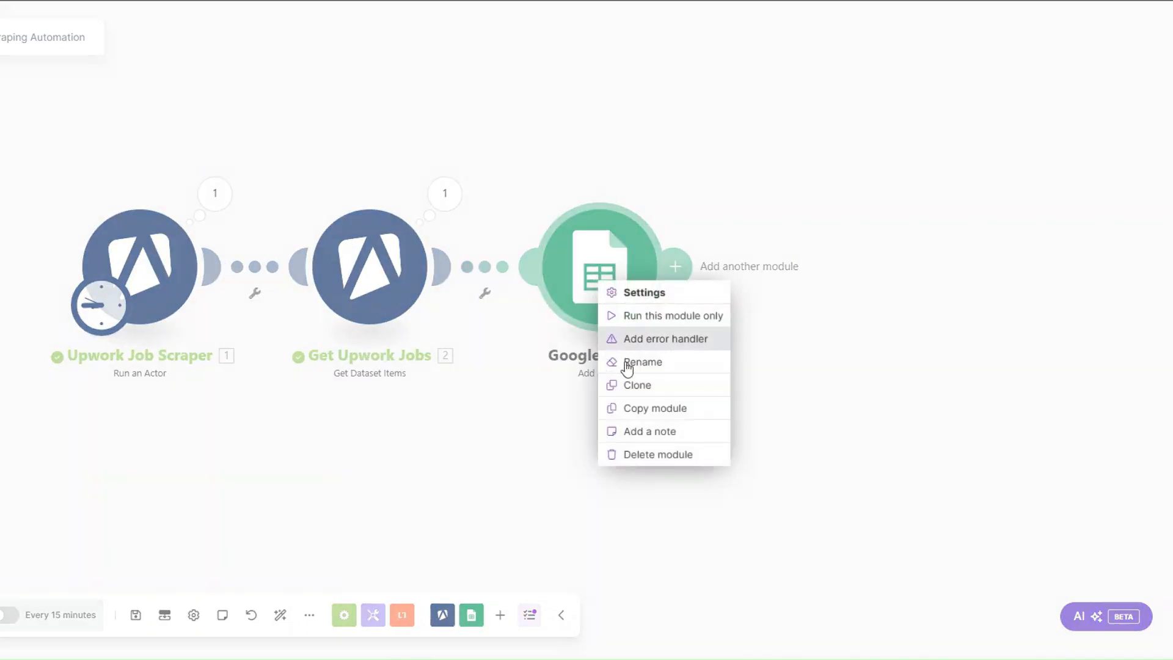
pyautogui.click(638, 359)
pyautogui.write('Upwork Jobs')
pyautogui.click(697, 196)
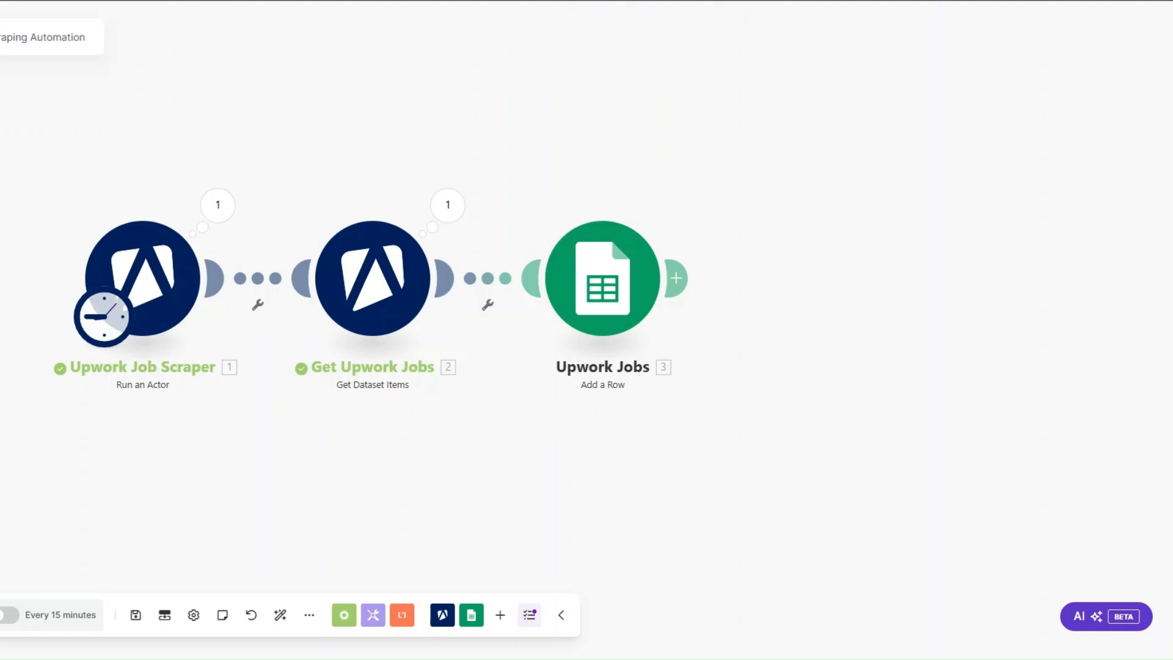
# Run the scenario once and check the status in the Upwork Job Scraper module's run output.
pyautogui.click(1, 614)
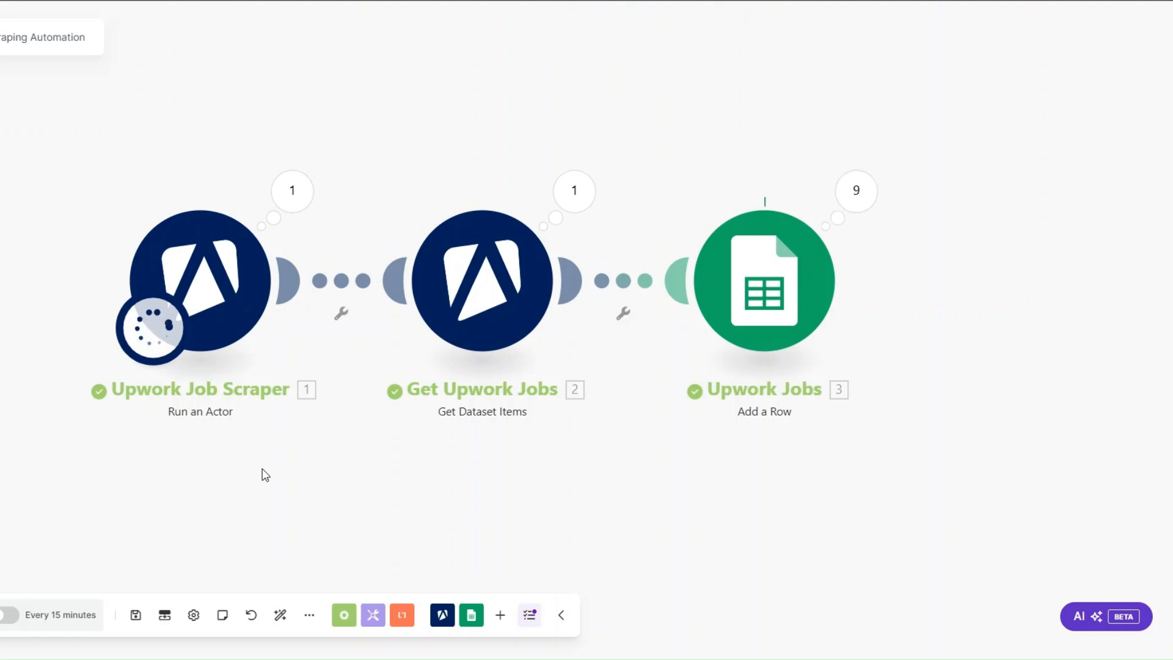
pyautogui.moveTo(467, 470); pyautogui.dragTo(425, 470)
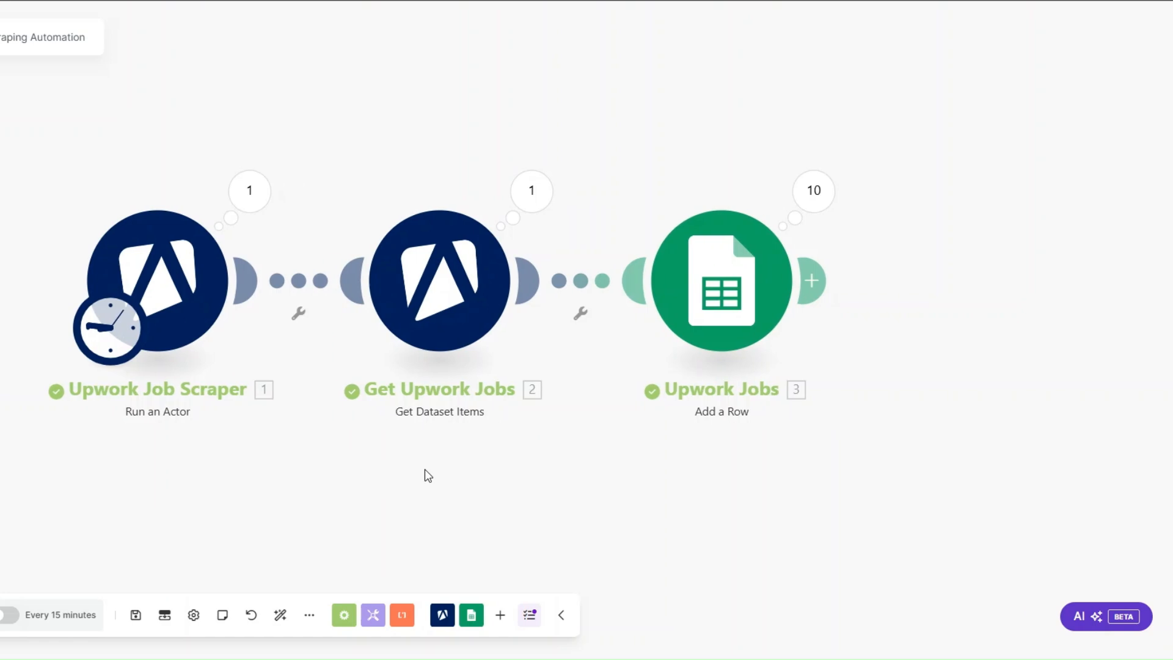
pyautogui.click(249, 194)
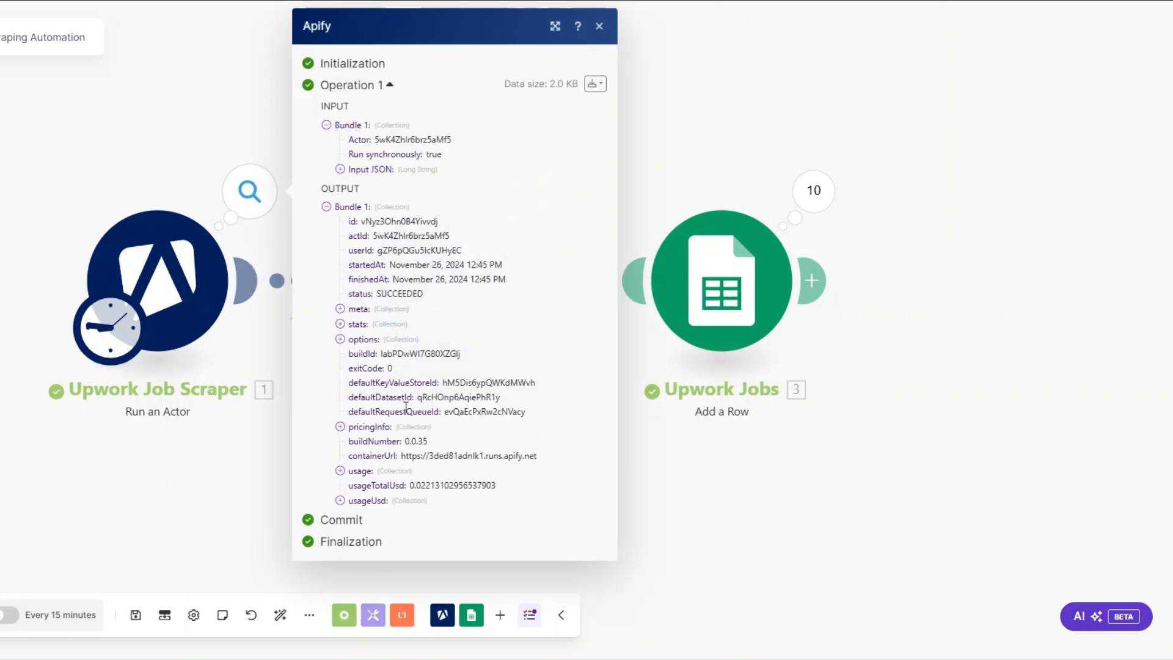
pyautogui.moveTo(374, 292); pyautogui.dragTo(445, 295)
pyautogui.click(274, 444)
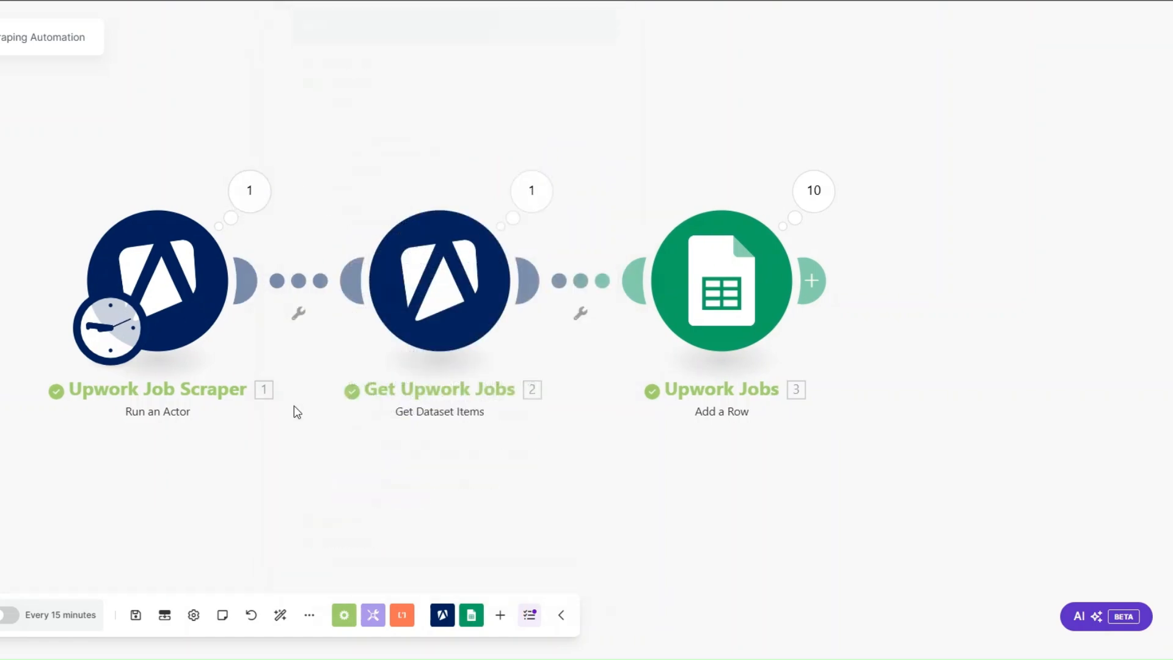
# Review the output bundles of the Get Upwork Jobs module down to Bundle 10.
pyautogui.click(531, 191)
pyautogui.scroll(-20, 631, 338)
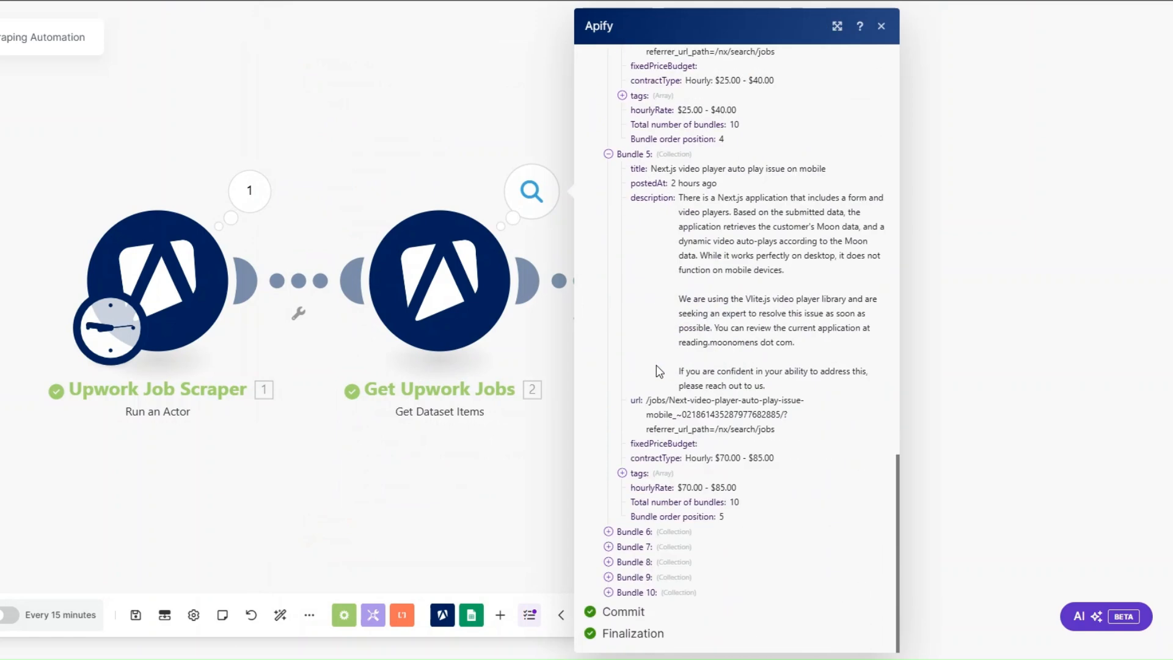
pyautogui.click(608, 591)
pyautogui.click(462, 480)
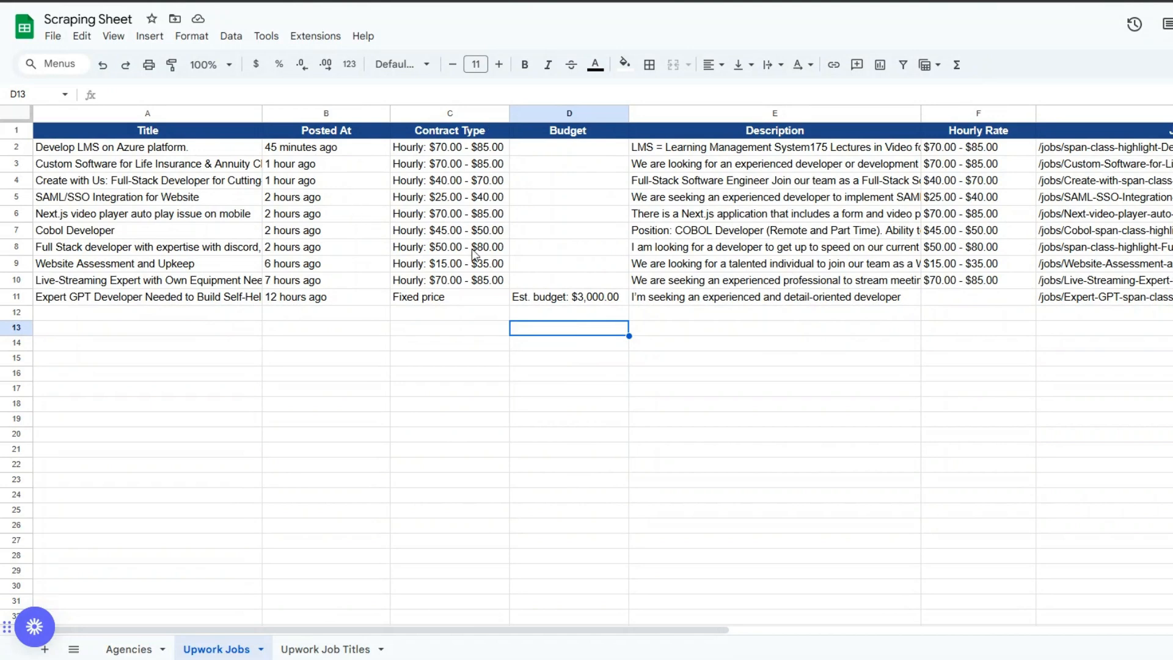
# Switch to the Scraping Sheet spreadsheet in Google Sheets and delete the Budget and Hourly Rate columns from the Upwork Jobs sheet.
pyautogui.click(618, 119)
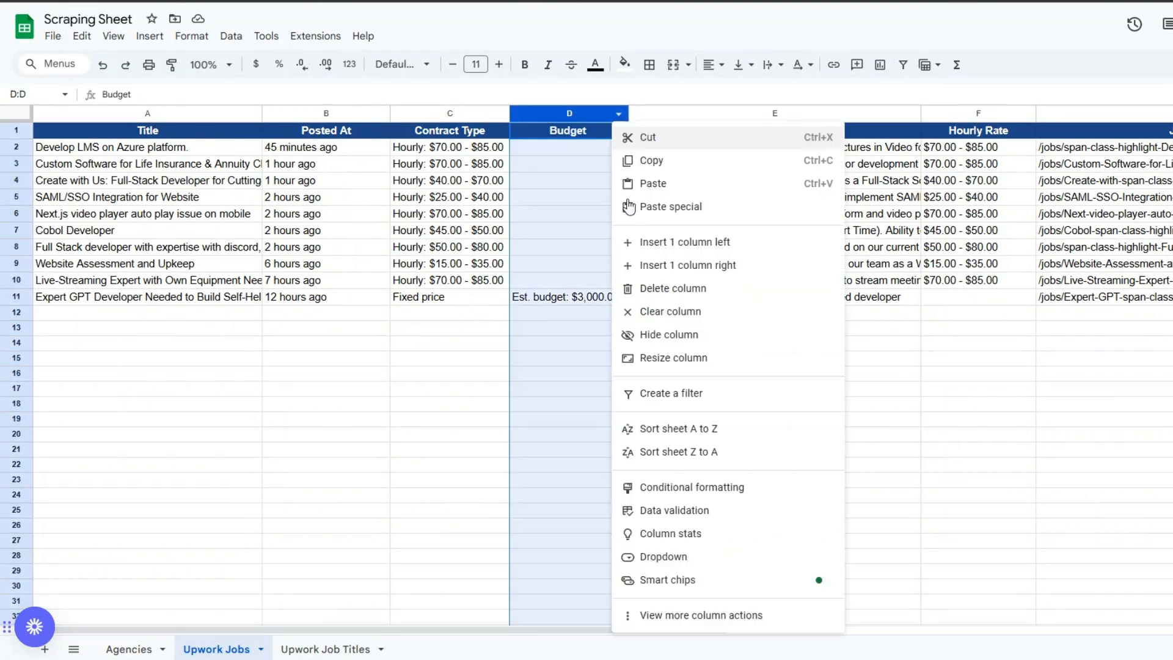
pyautogui.click(685, 643)
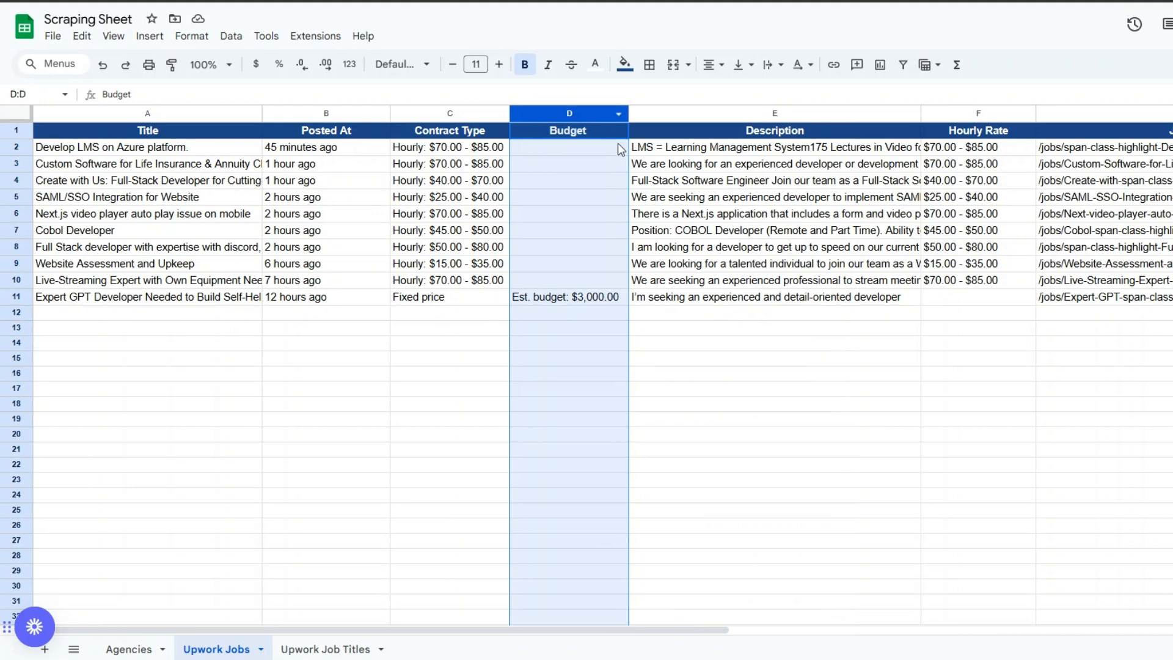
pyautogui.click(618, 113)
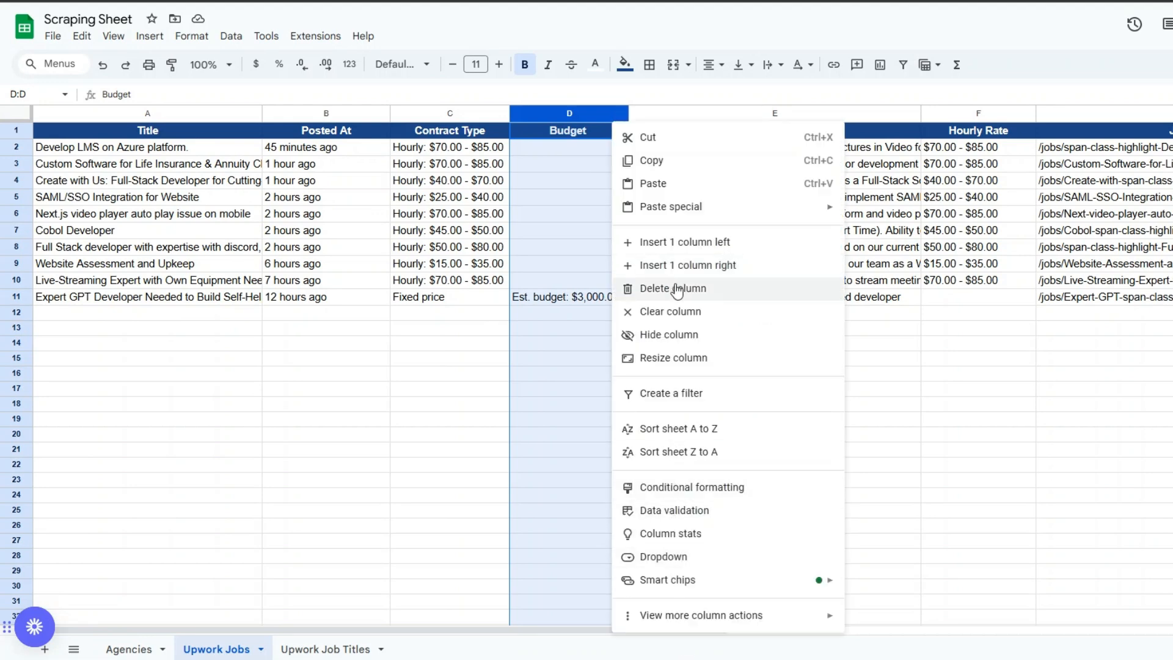
pyautogui.click(649, 289)
pyautogui.click(905, 114)
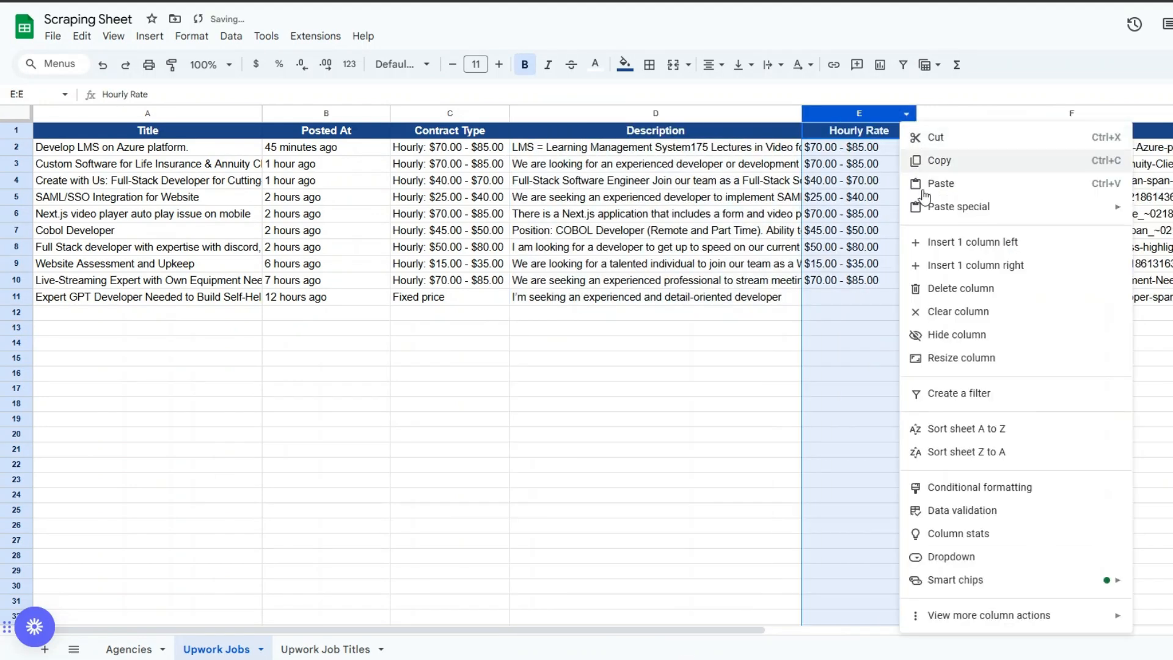
pyautogui.click(959, 289)
pyautogui.click(623, 313)
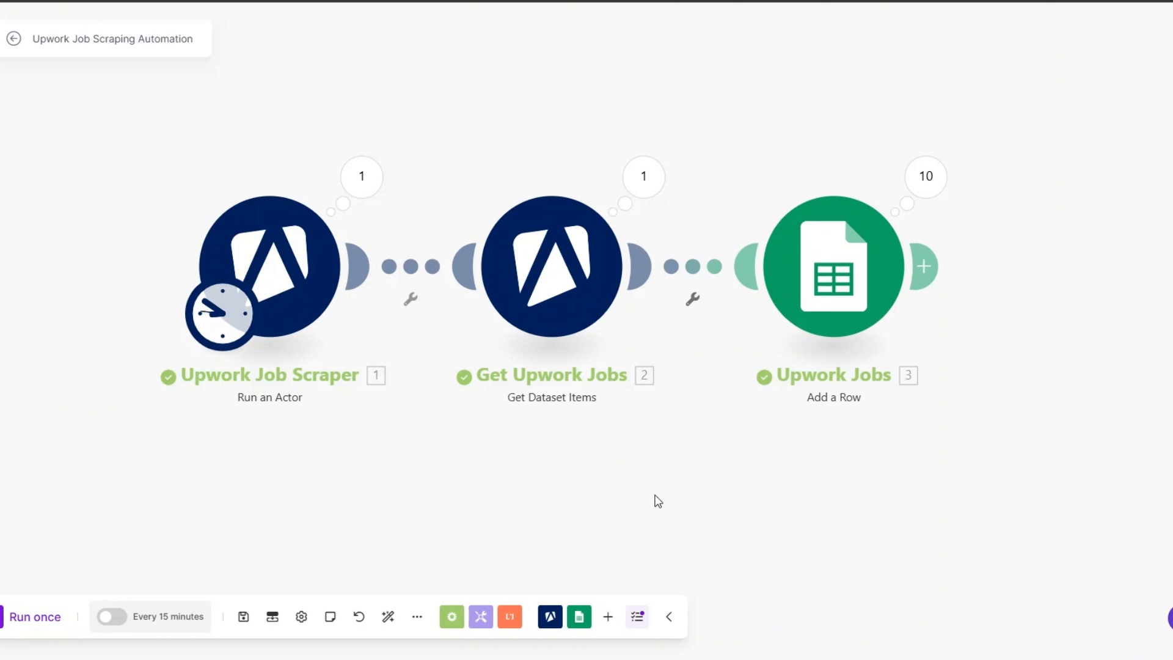
# Review the searchQueries entry in the Upwork Job Scraper's Input JSON and the Upwork Job Titles sheet in the Scraping Sheet spreadsheet.
pyautogui.click(292, 270)
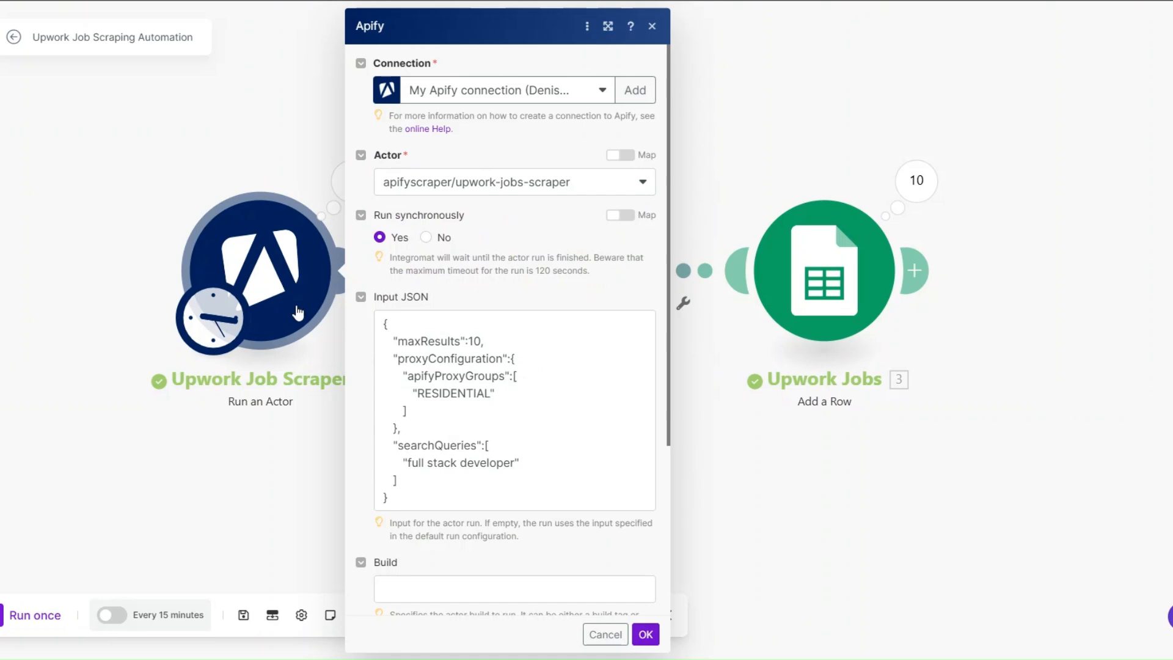
pyautogui.moveTo(408, 463); pyautogui.dragTo(514, 464)
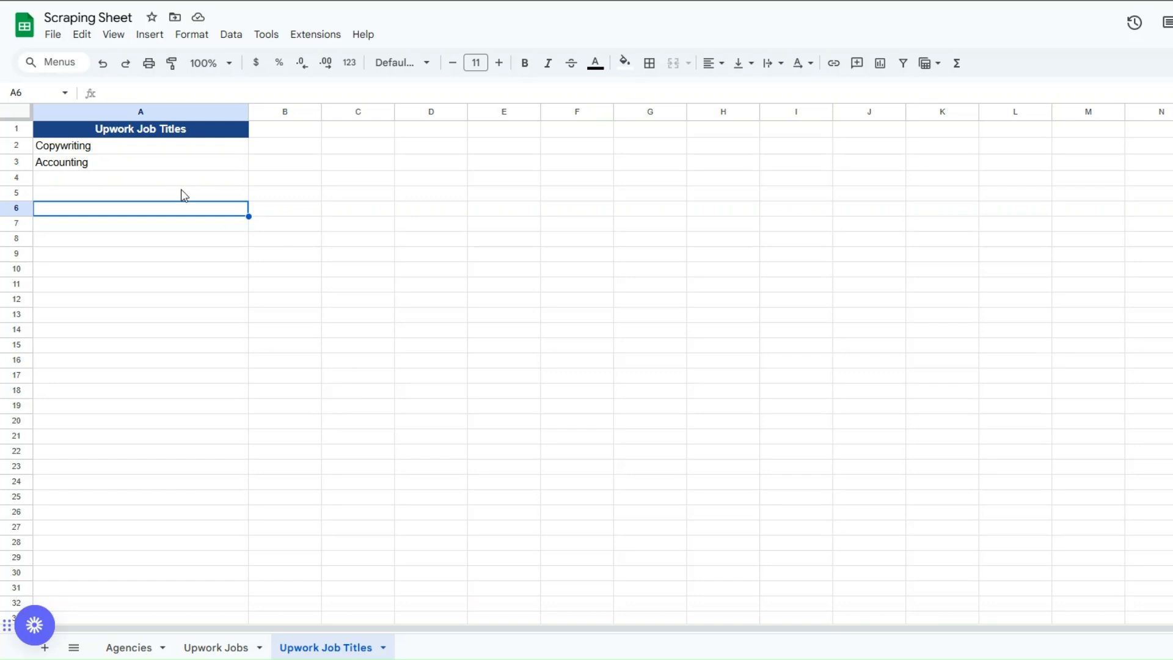
pyautogui.click(170, 254)
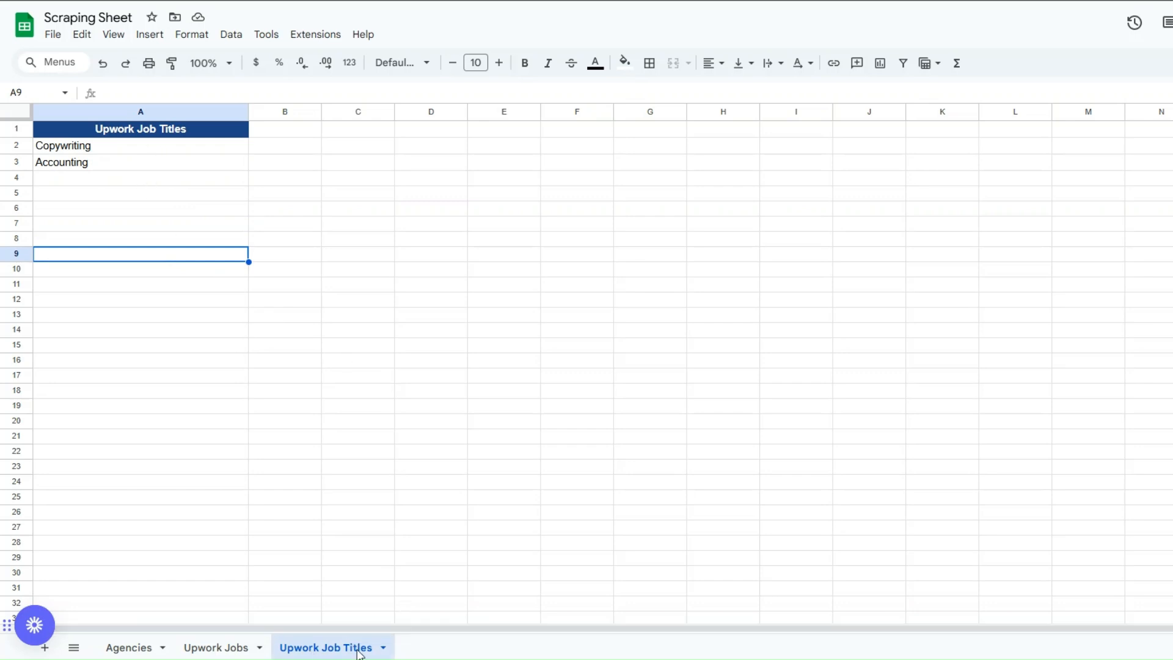
pyautogui.click(160, 135)
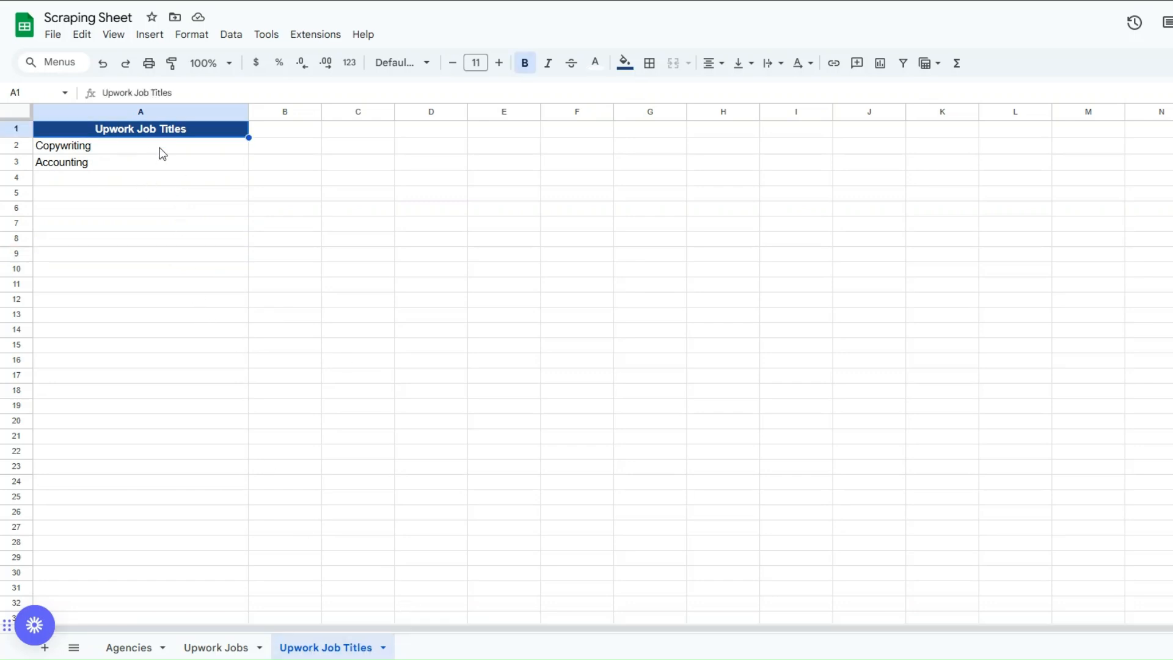
# Review the Copywriting and Accounting entries in the Upwork Job Titles sheet.
pyautogui.click(160, 147)
pyautogui.click(155, 165)
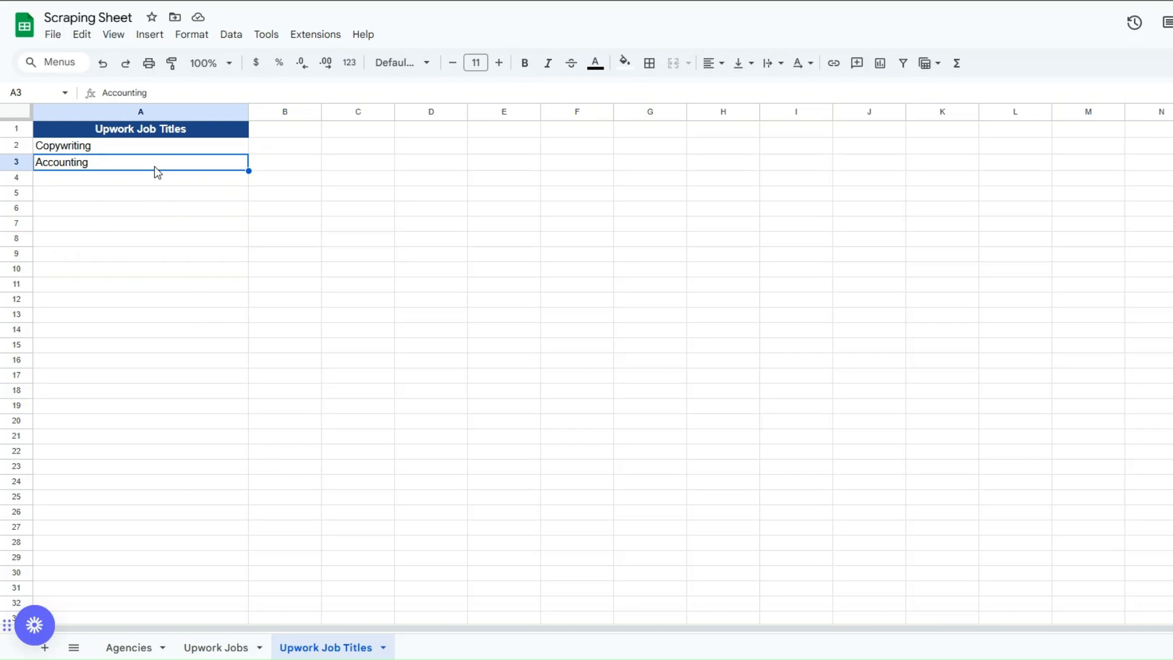
pyautogui.click(126, 150)
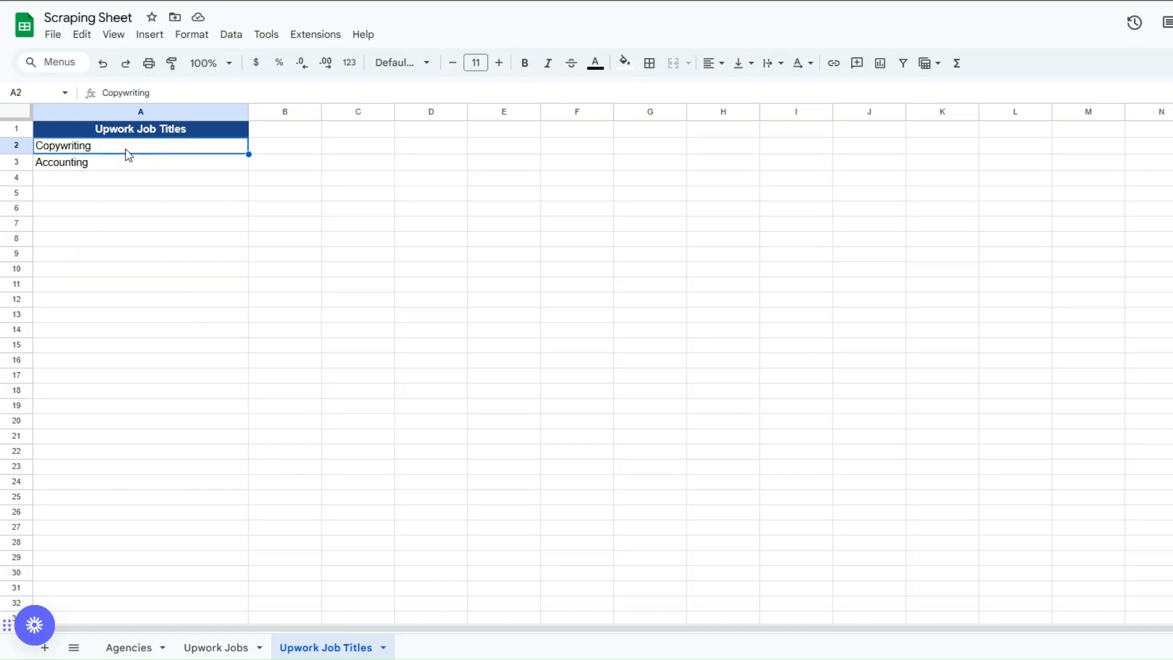
pyautogui.click(125, 168)
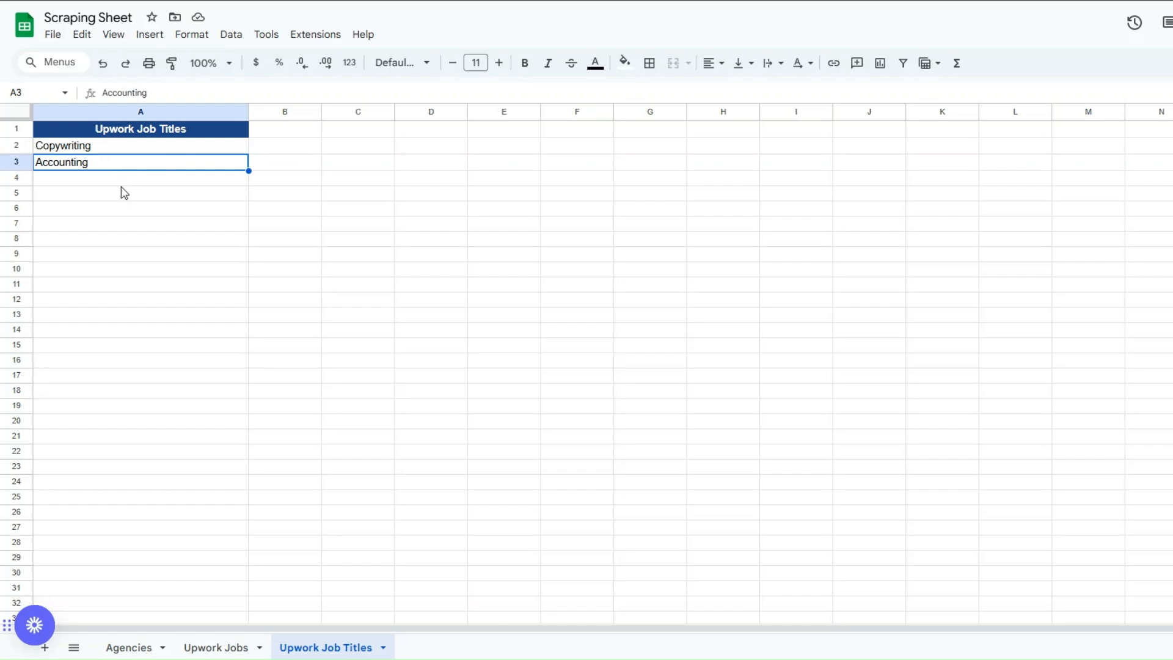
pyautogui.click(128, 239)
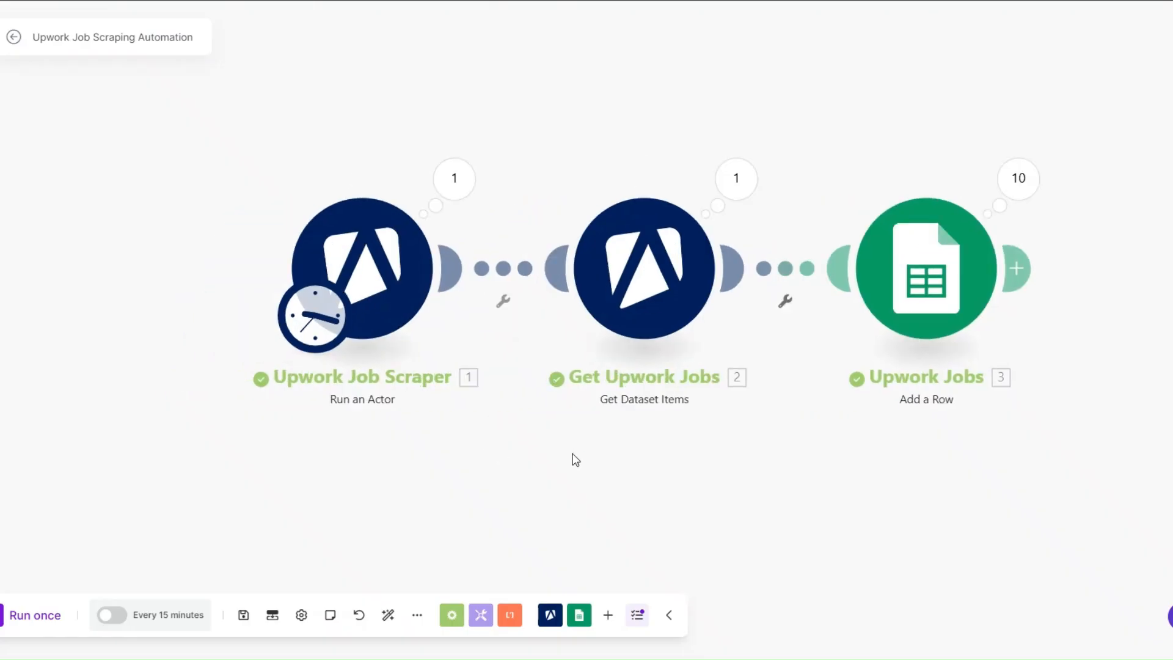
# Return to the Make scenario, add a Google Sheets Watch New Rows trigger before the Upwork Job Scraper module, and auto-align the modules.
pyautogui.click(579, 614)
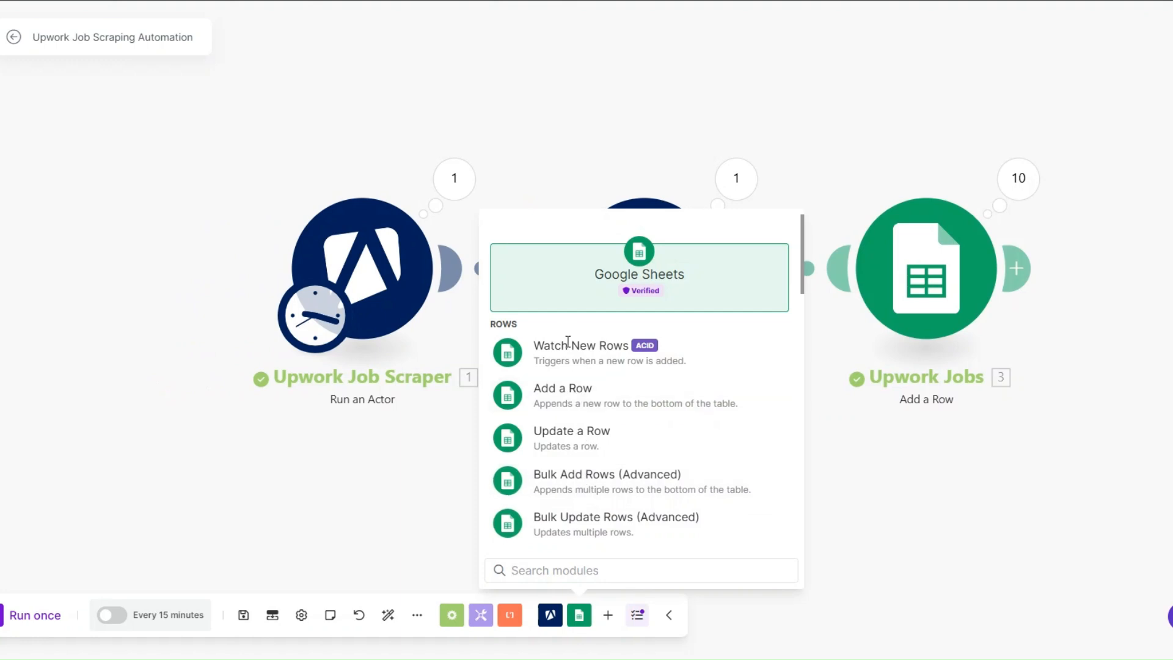
pyautogui.click(565, 346)
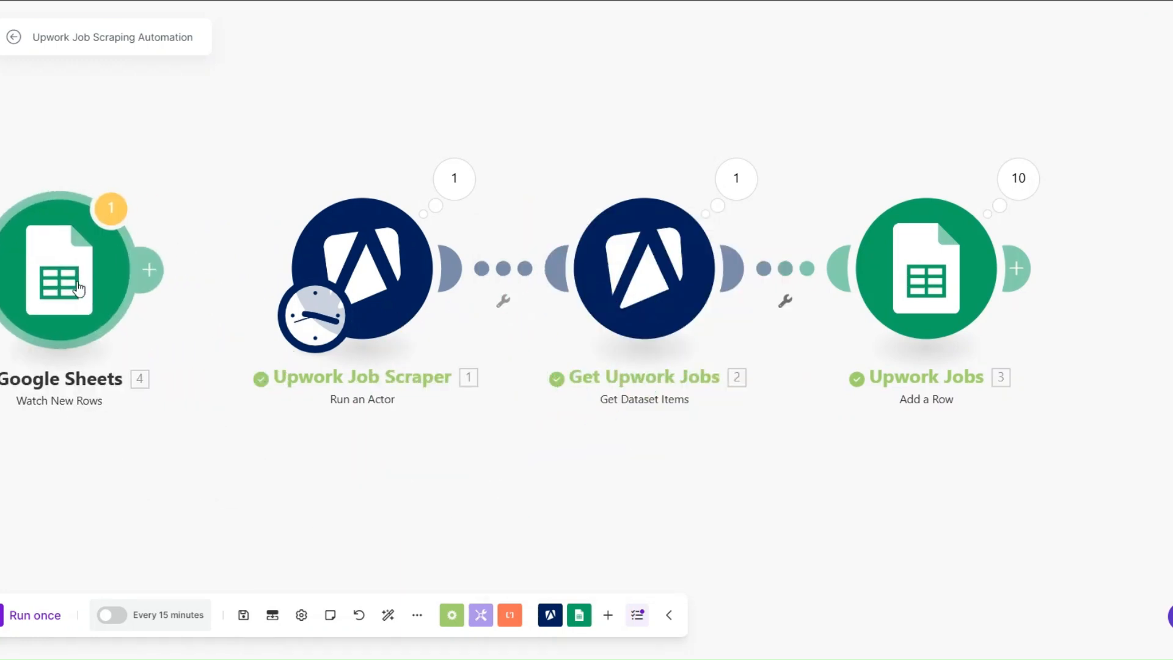
pyautogui.click(86, 302)
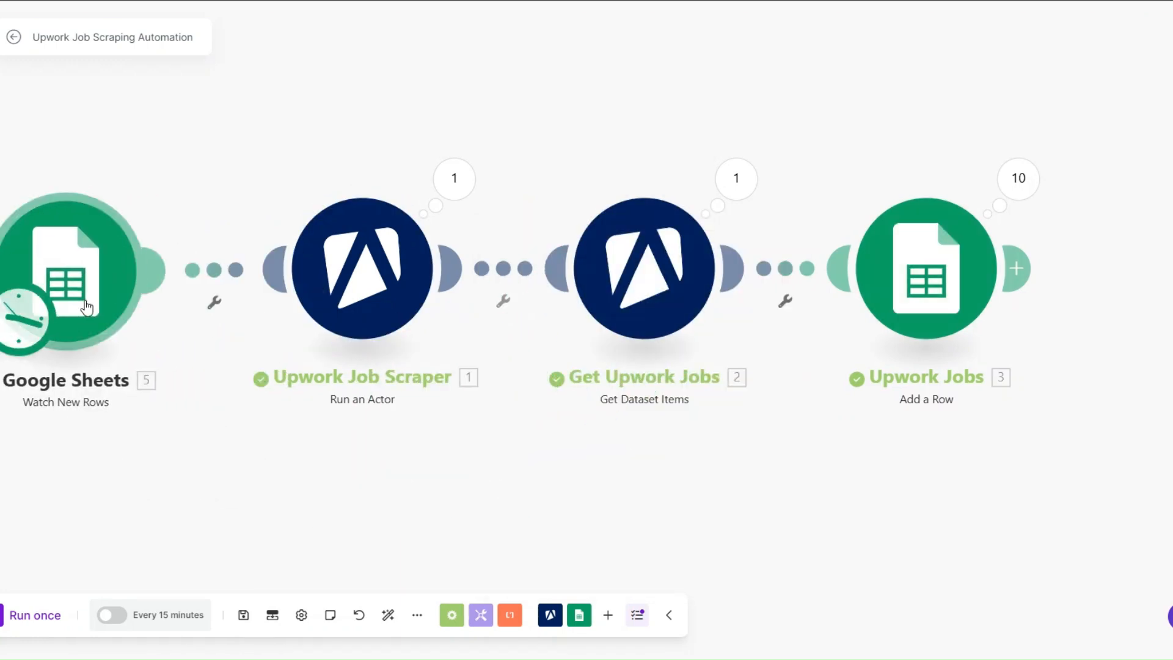
pyautogui.click(388, 615)
# Configure the Watch New Rows module with the Scraping Sheet spreadsheet and Upwork Job Titles sheet, starting from all rows.
pyautogui.click(160, 284)
pyautogui.click(314, 299)
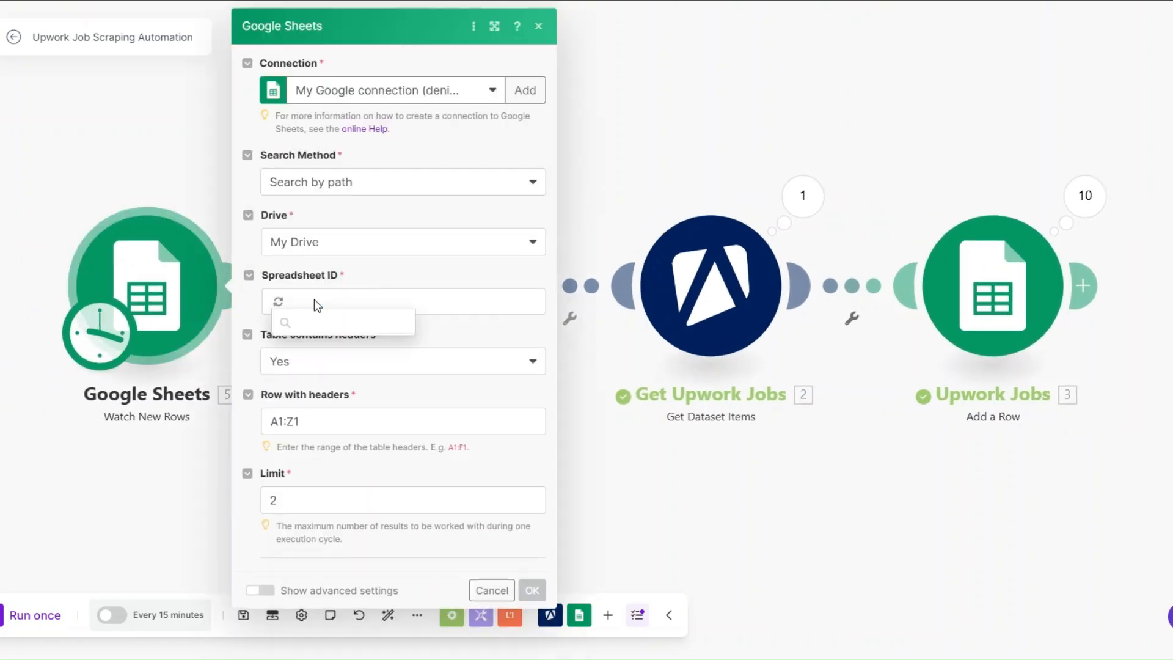
pyautogui.click(318, 345)
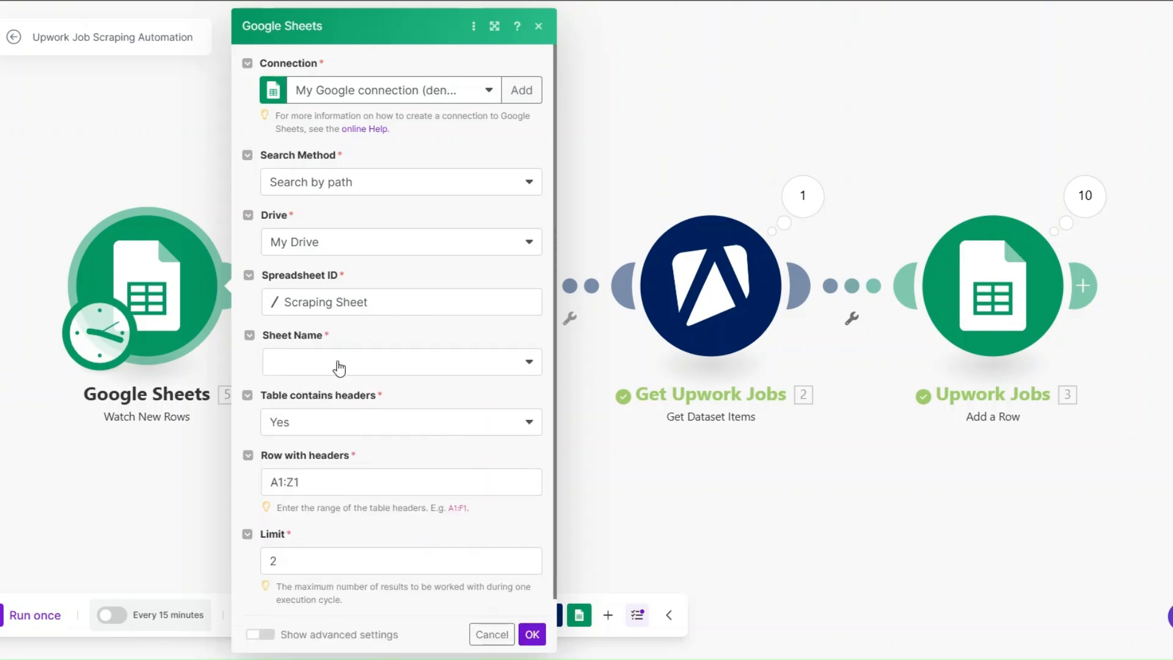
pyautogui.click(340, 367)
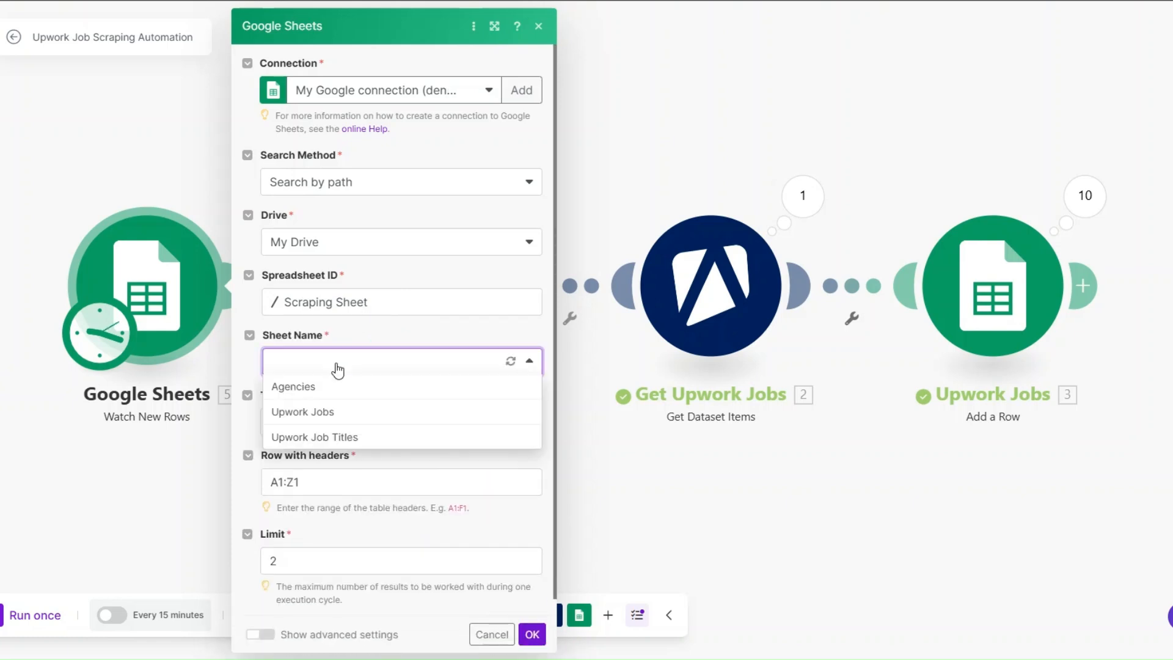
pyautogui.click(302, 437)
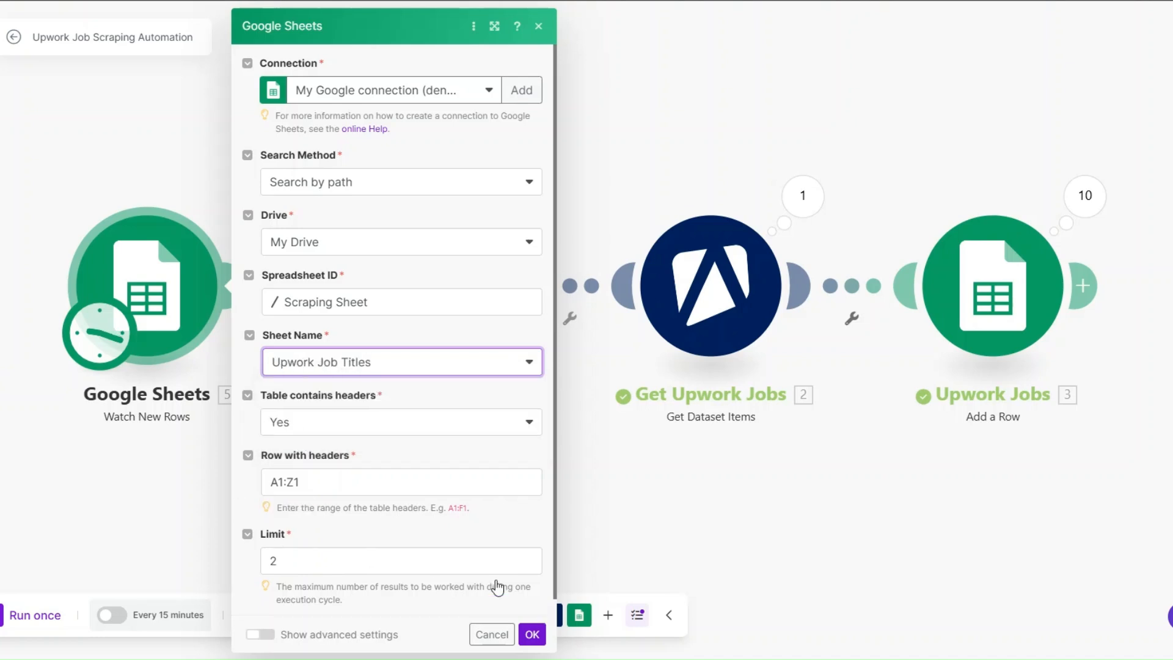
pyautogui.click(532, 634)
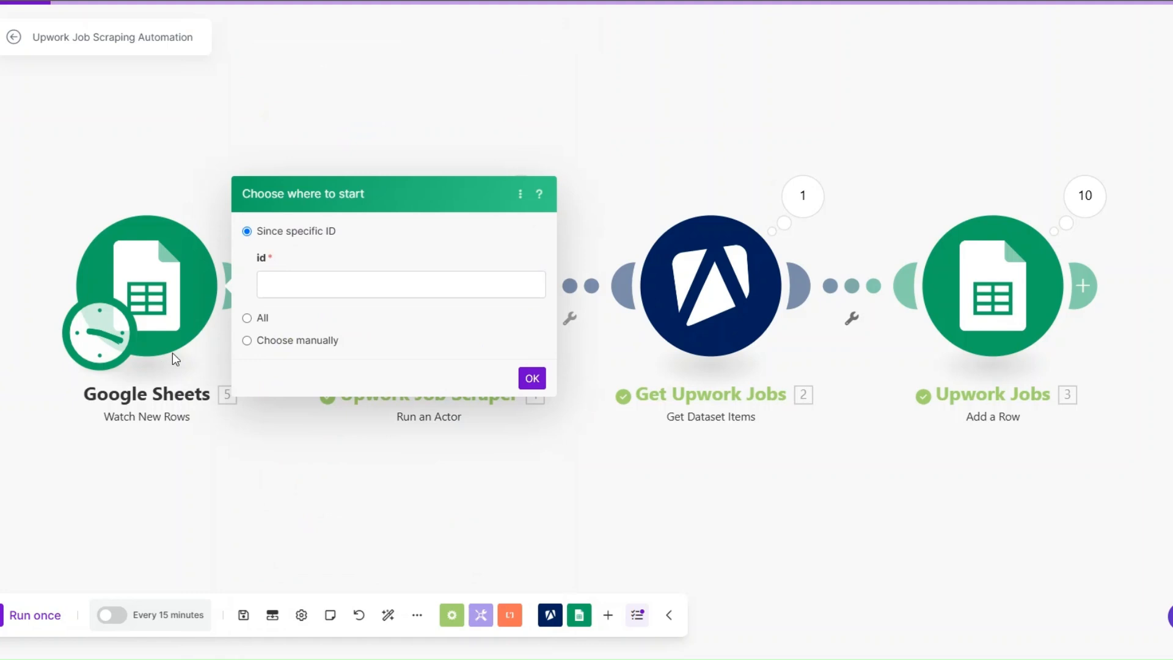
pyautogui.click(258, 319)
pyautogui.click(532, 310)
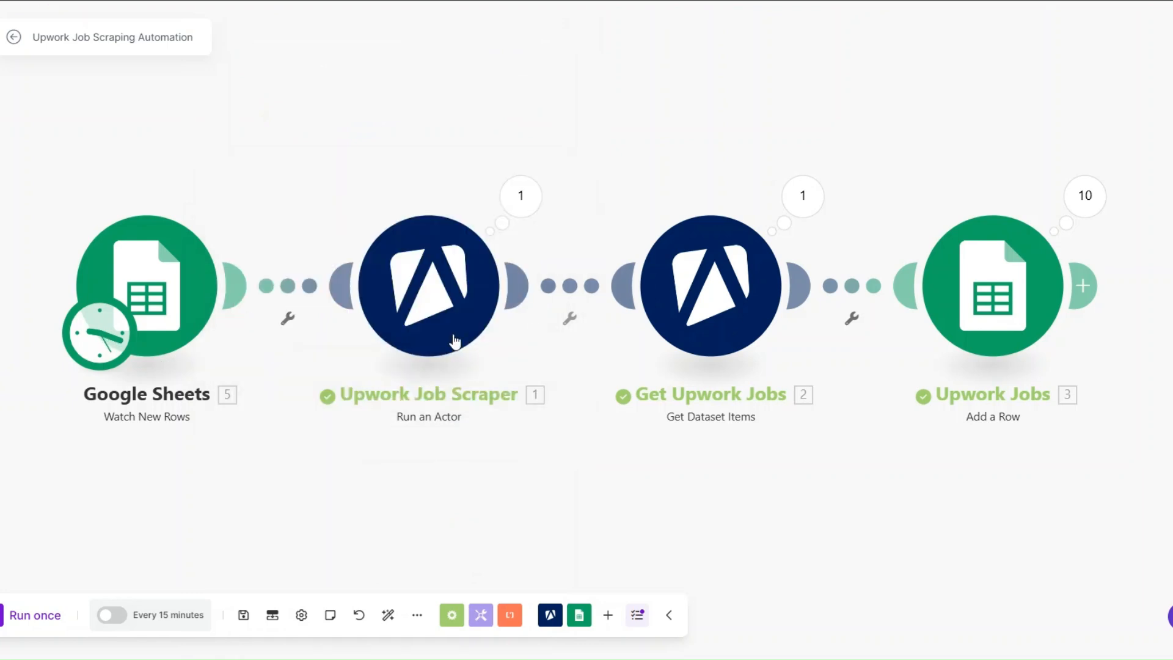
# Rename the Google Sheets Watch New Rows module to Upwork Job Titles.
pyautogui.rightClick(146, 270)
pyautogui.click(204, 369)
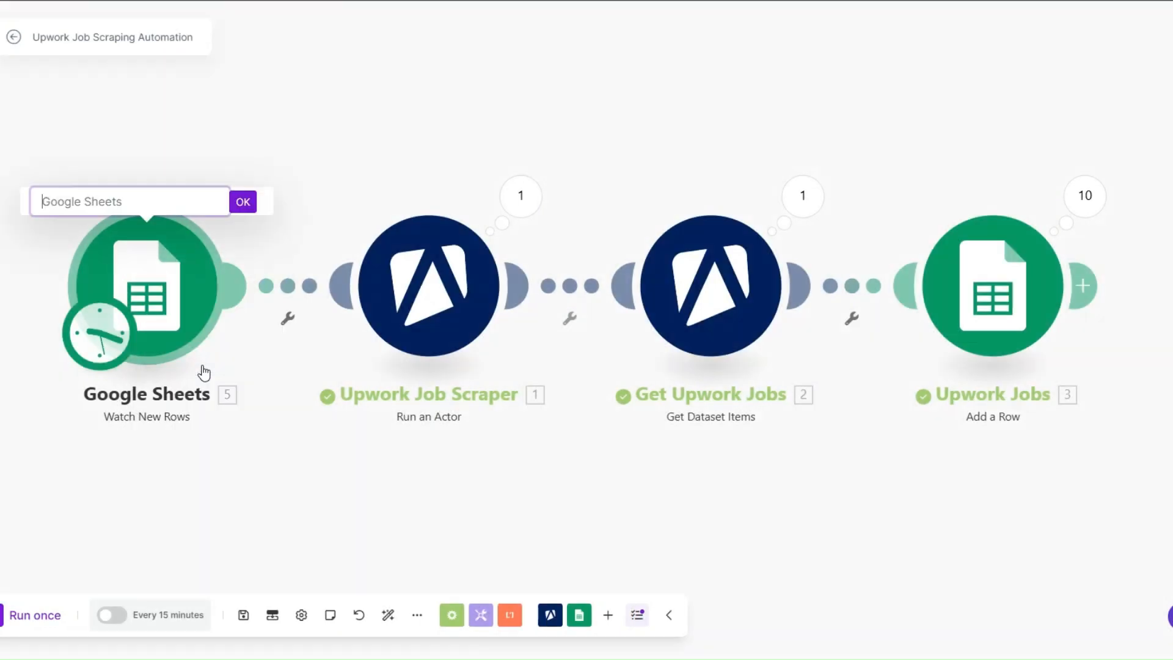
pyautogui.write('Upwork Job Title')
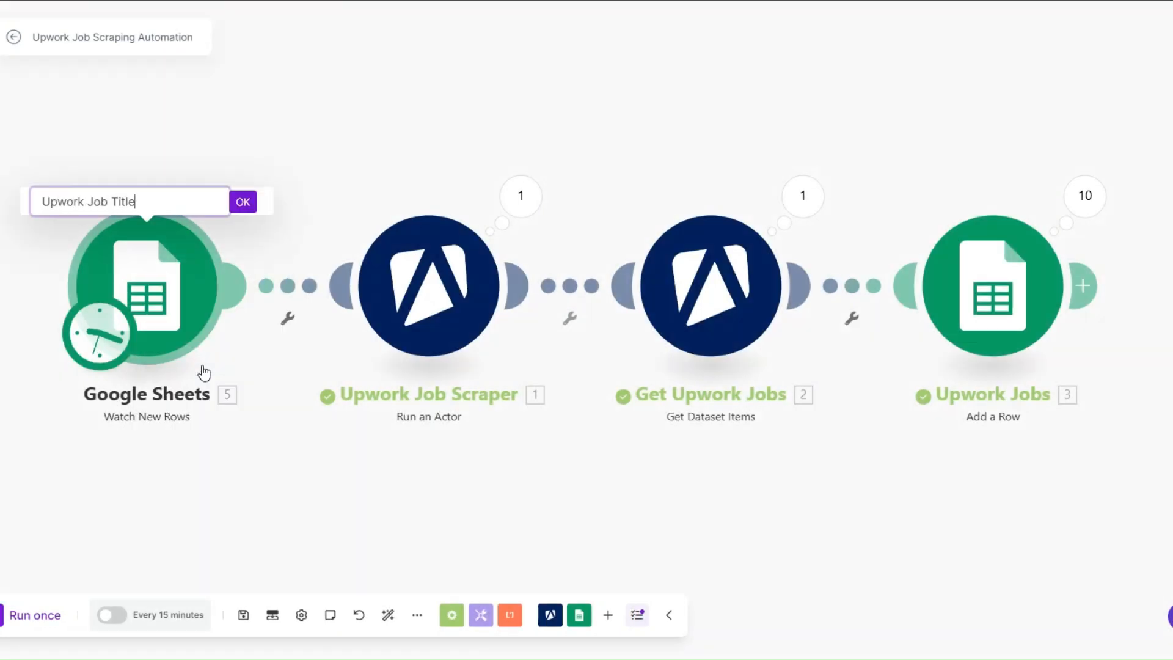
pyautogui.write('s')
pyautogui.click(244, 204)
# Run only the Upwork Job Titles module and check its output bundle.
pyautogui.rightClick(168, 292)
pyautogui.click(204, 331)
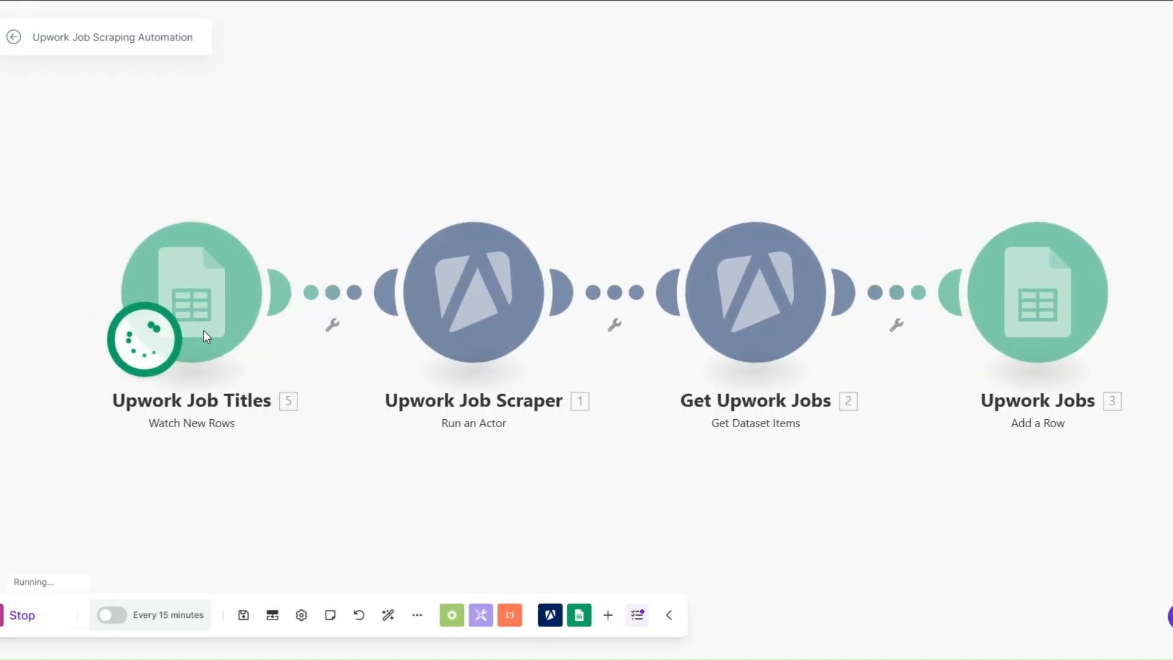
pyautogui.moveTo(468, 165); pyautogui.dragTo(536, 172)
pyautogui.moveTo(469, 252); pyautogui.dragTo(531, 257)
pyautogui.click(348, 457)
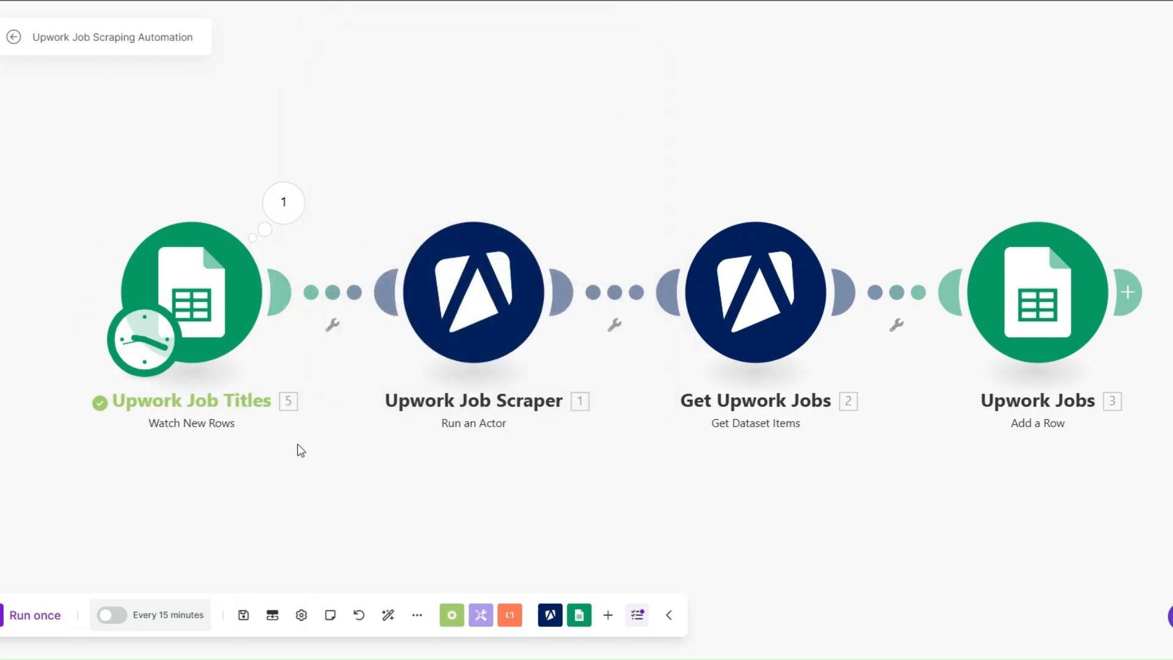
# Replace the "full stack developer" search query in the Upwork Job Scraper's Input JSON with the Upwork Job Titles (A) value and save the module.
pyautogui.click(401, 306)
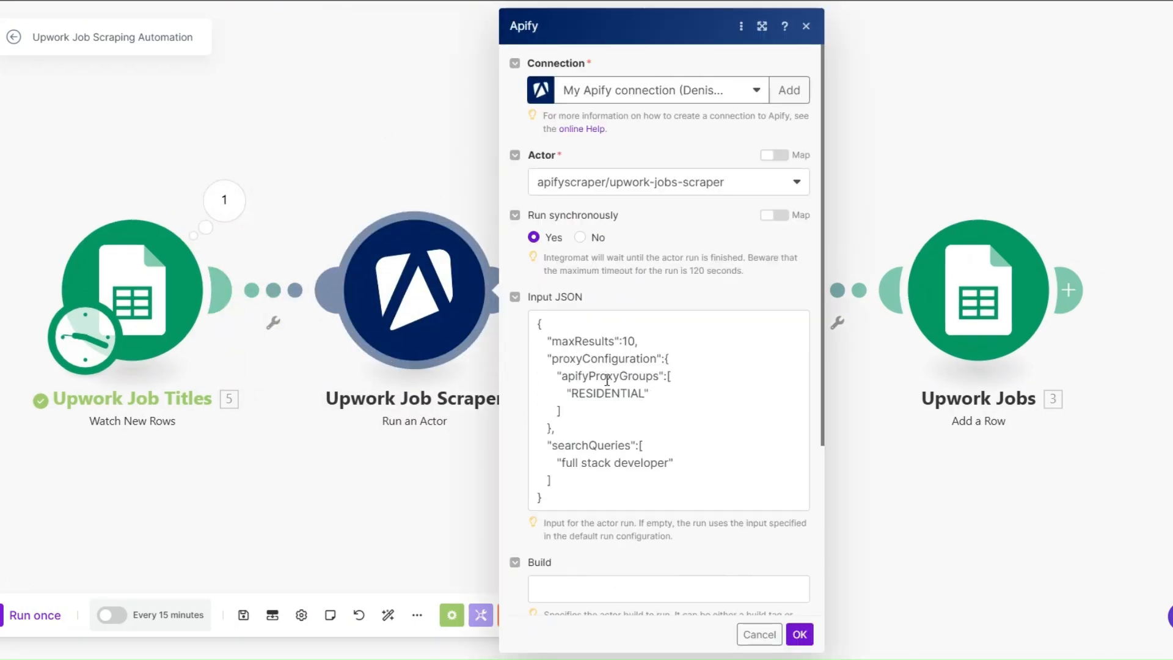
pyautogui.moveTo(561, 463); pyautogui.dragTo(667, 459)
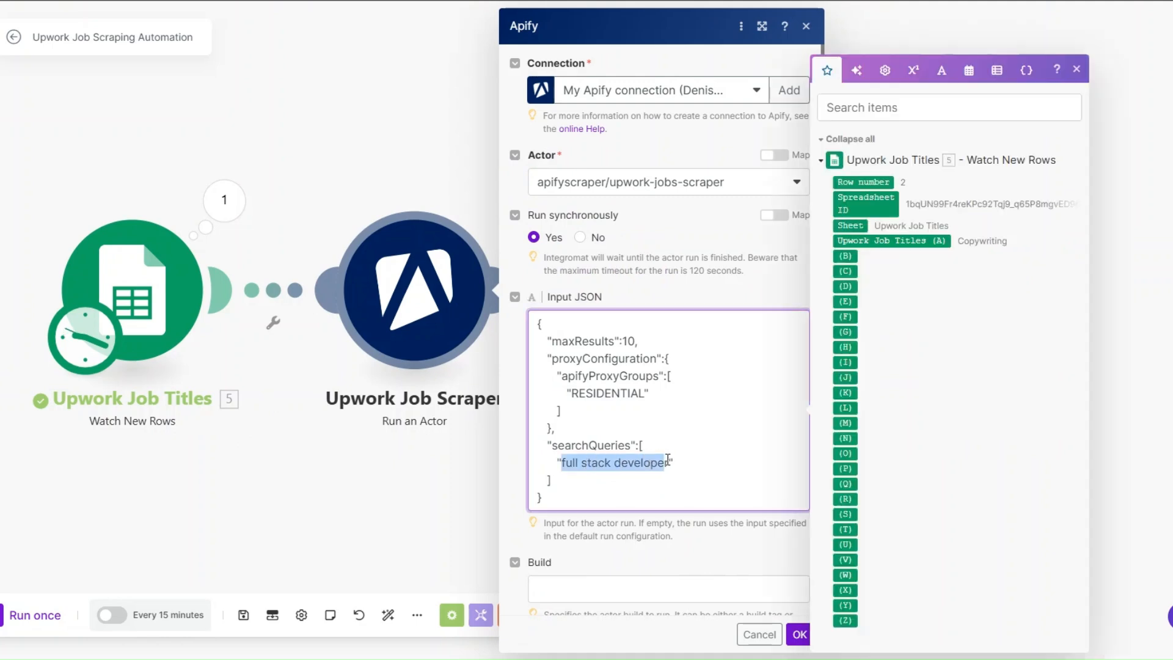
pyautogui.press('BackSpace')
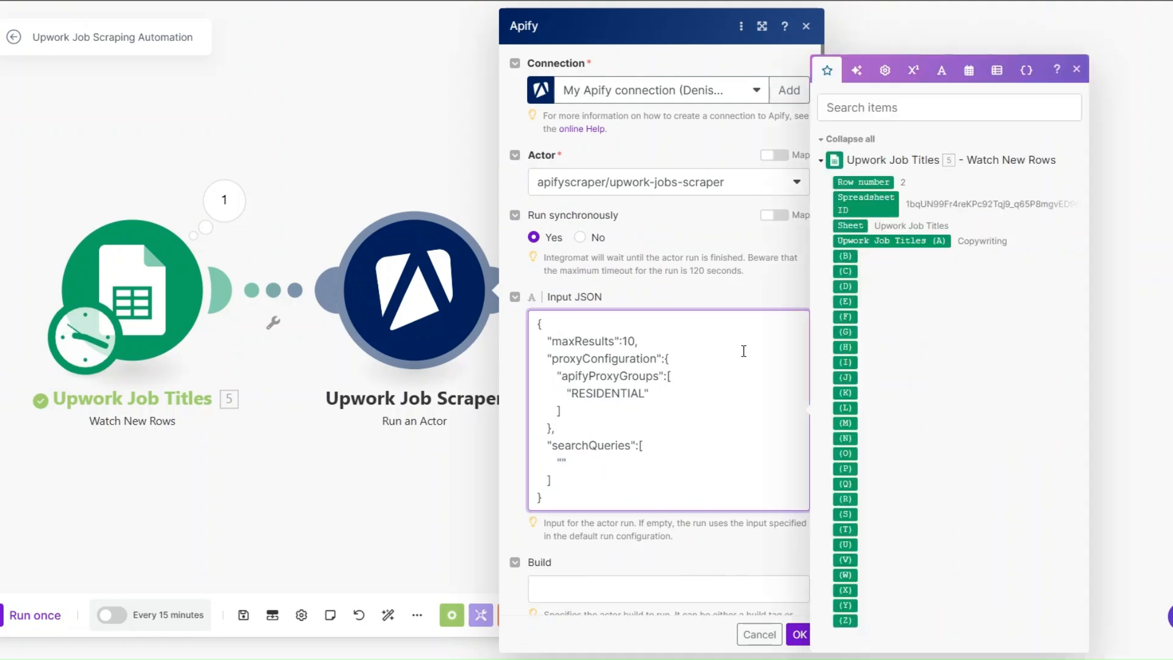
pyautogui.click(887, 238)
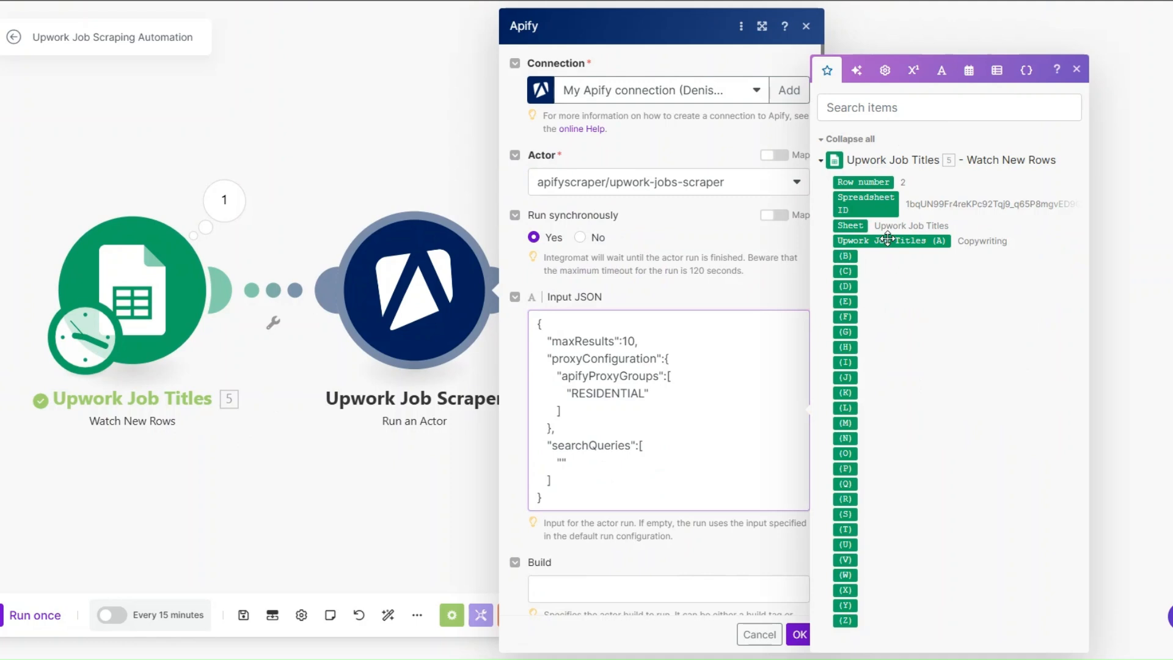
pyautogui.click(799, 634)
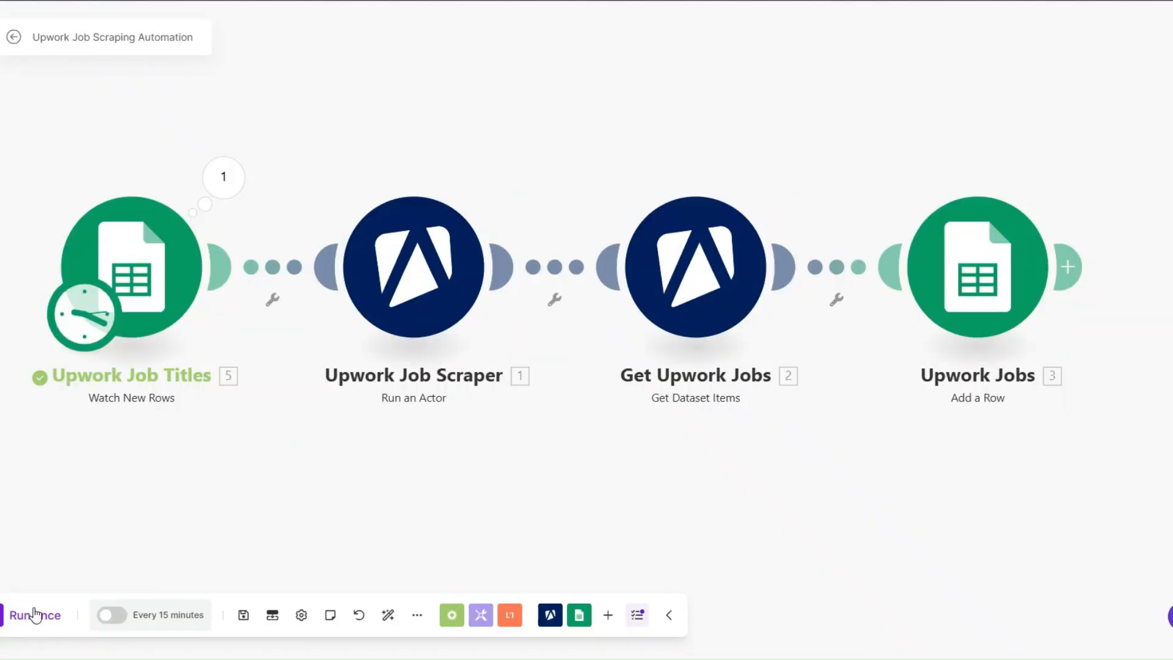
# Set the starting point of the Upwork Job Titles module to Choose manually.
pyautogui.rightClick(151, 269)
pyautogui.click(208, 330)
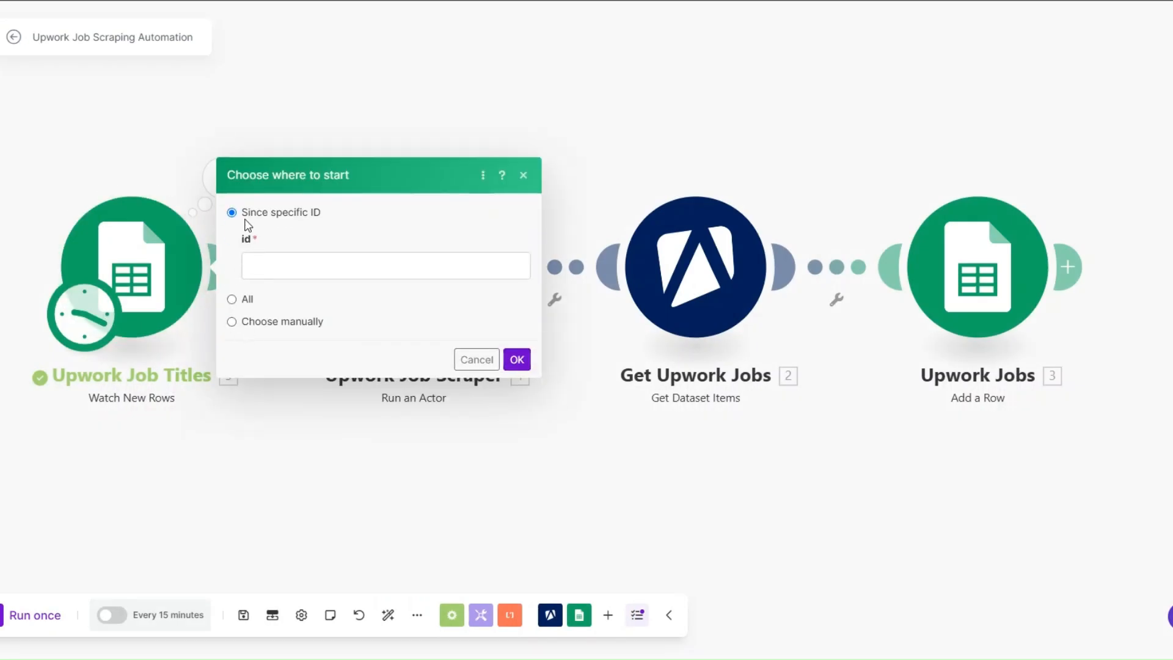
pyautogui.click(232, 322)
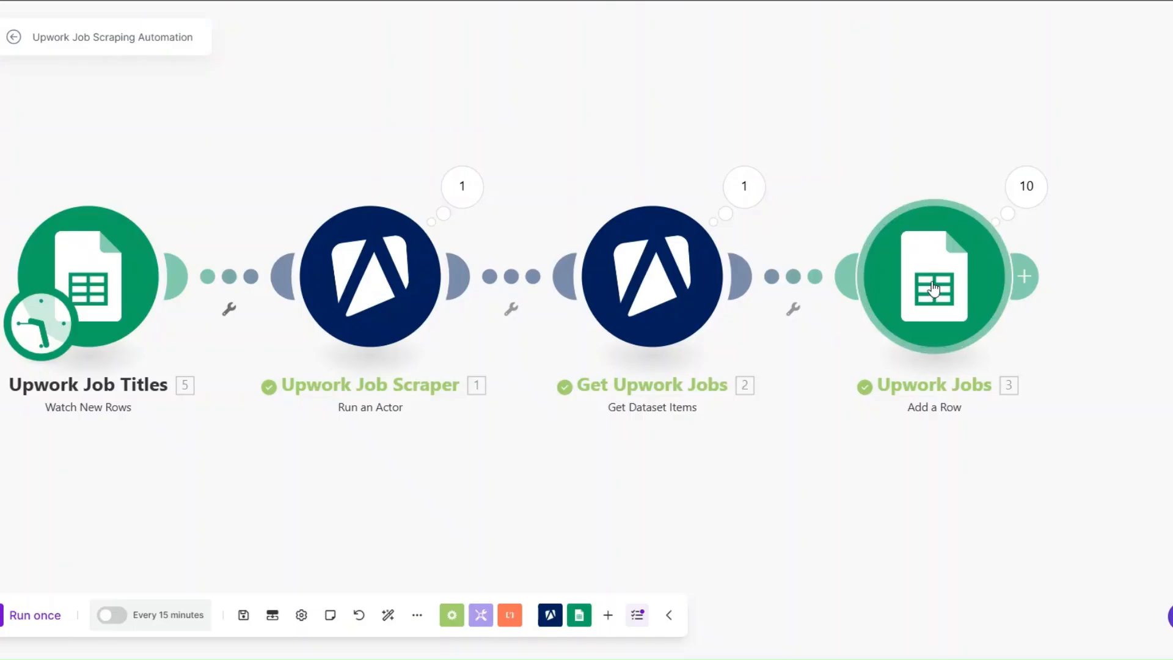
# Clear the Budget (D) and Hourly Rate (E) mappings in the Upwork Jobs Add a Row module.
pyautogui.click(933, 288)
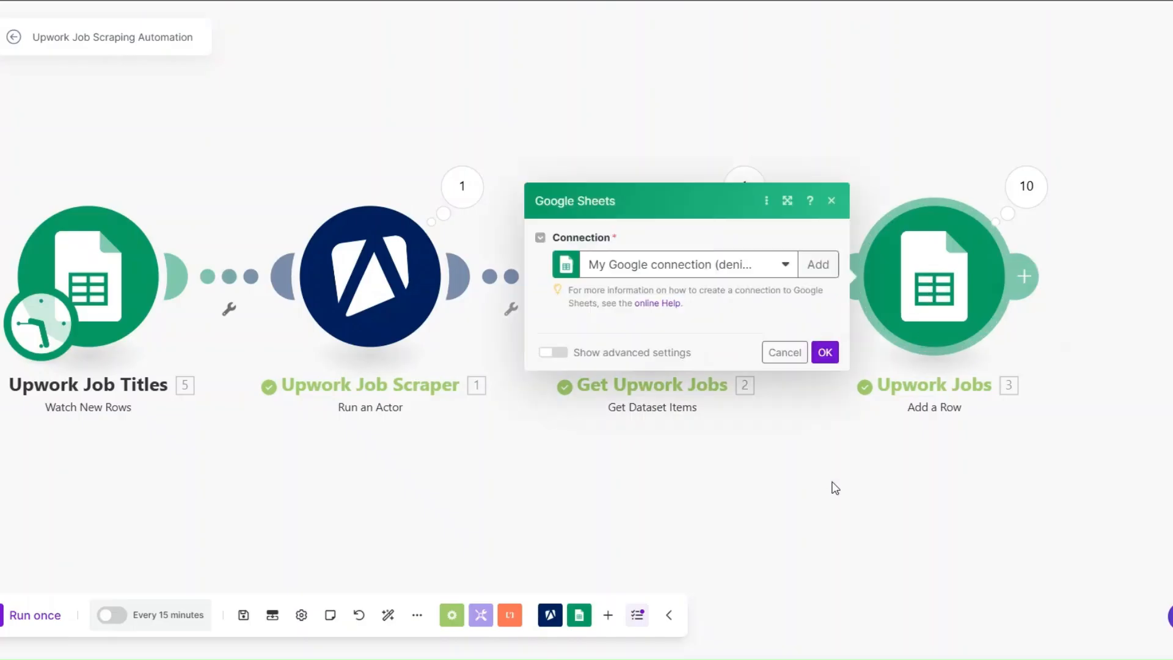
pyautogui.scroll(-2, 733, 427)
pyautogui.scroll(-4, 716, 453)
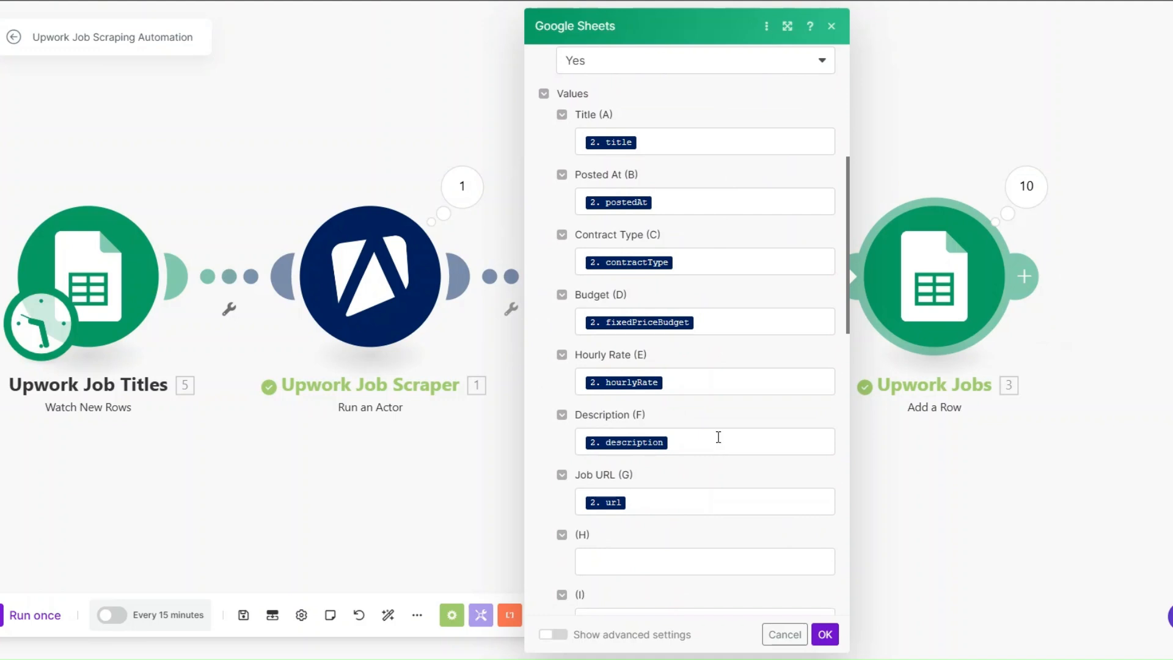
pyautogui.click(711, 319)
pyautogui.press('BackSpace')
pyautogui.click(673, 379)
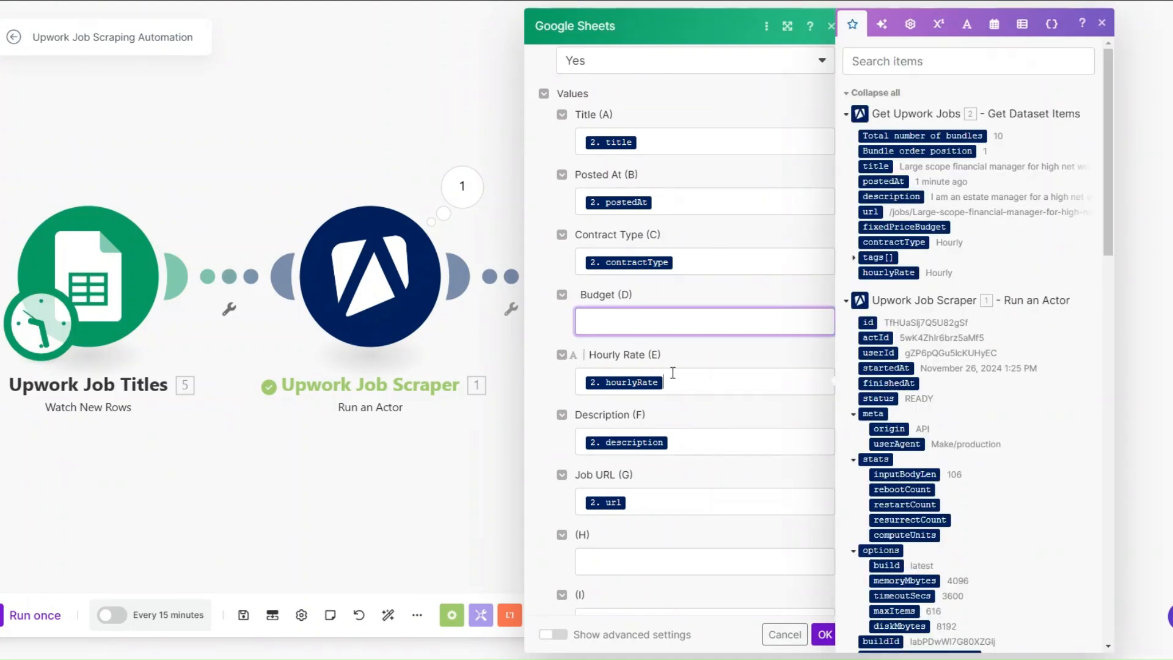
pyautogui.press('BackSpace')
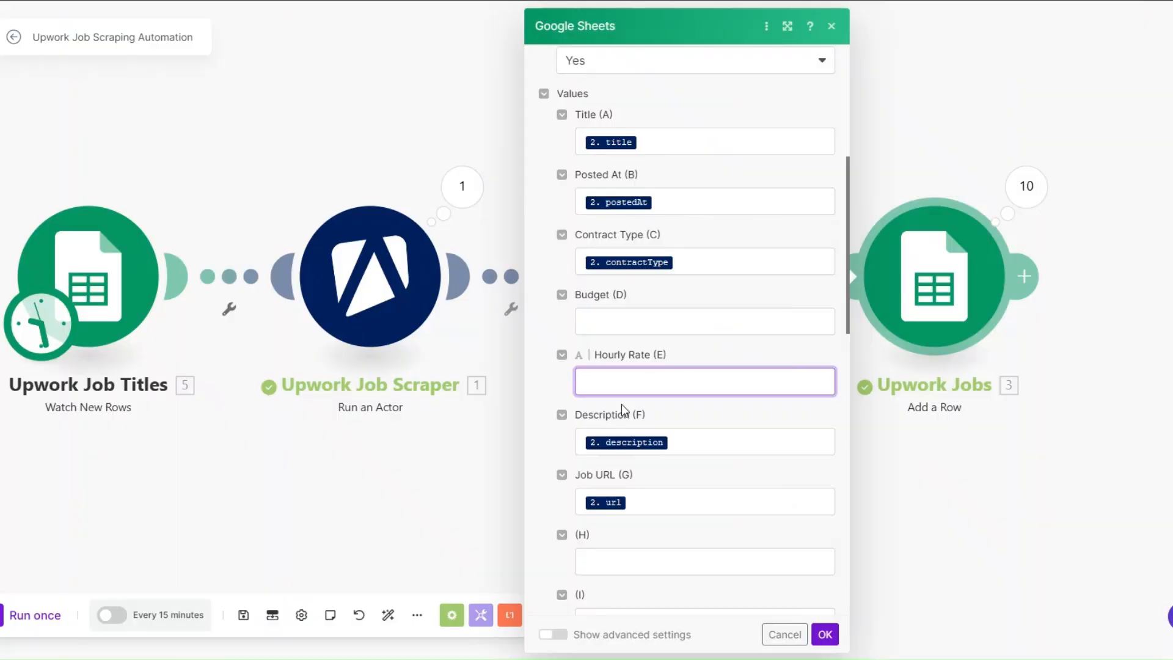
# Map description to column D and url to column E, clear the Description (F) and Job URL (G) mappings, and save the module.
pyautogui.click(614, 317)
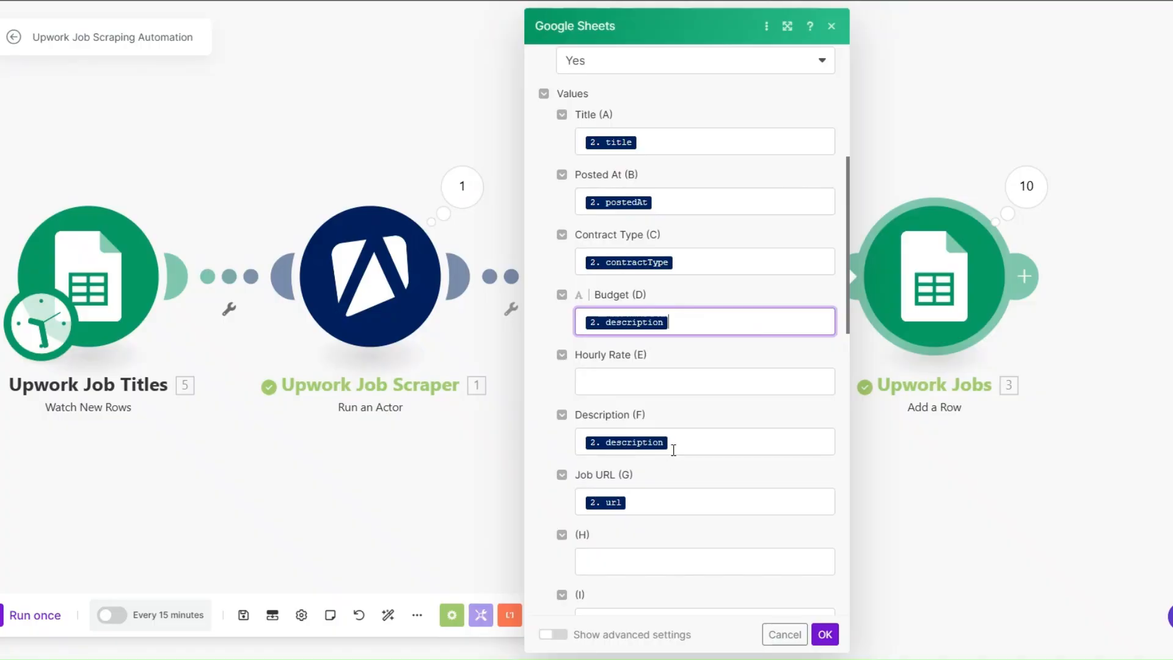
pyautogui.click(676, 439)
pyautogui.press('BackSpace')
pyautogui.click(643, 501)
pyautogui.press('BackSpace')
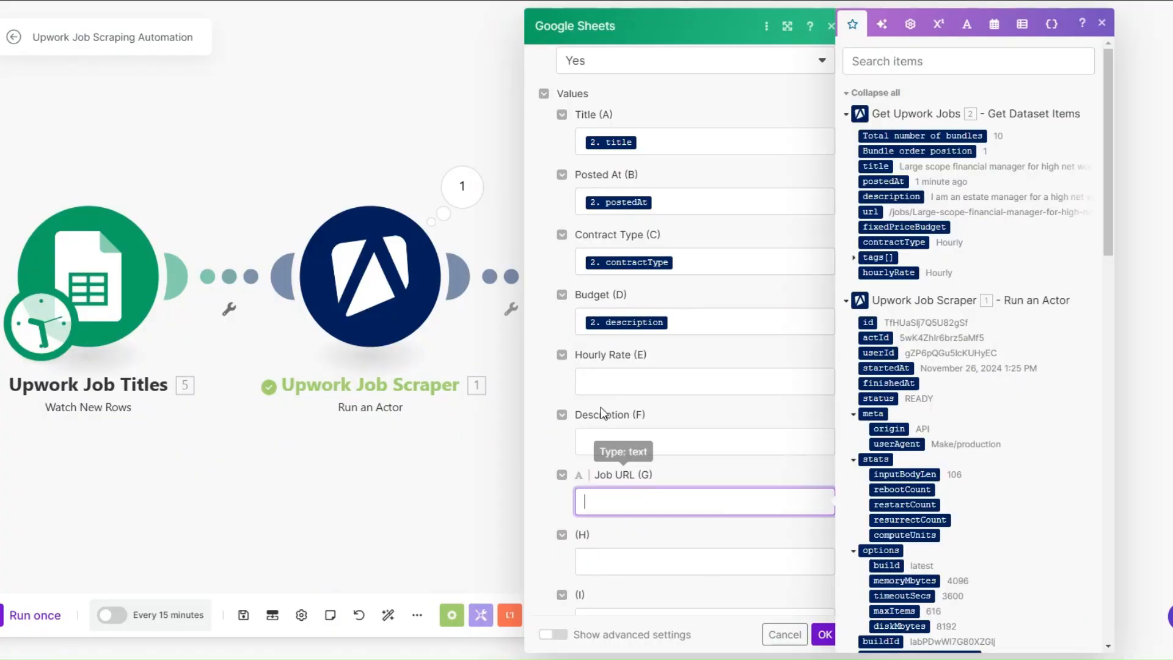
pyautogui.click(597, 374)
pyautogui.click(870, 211)
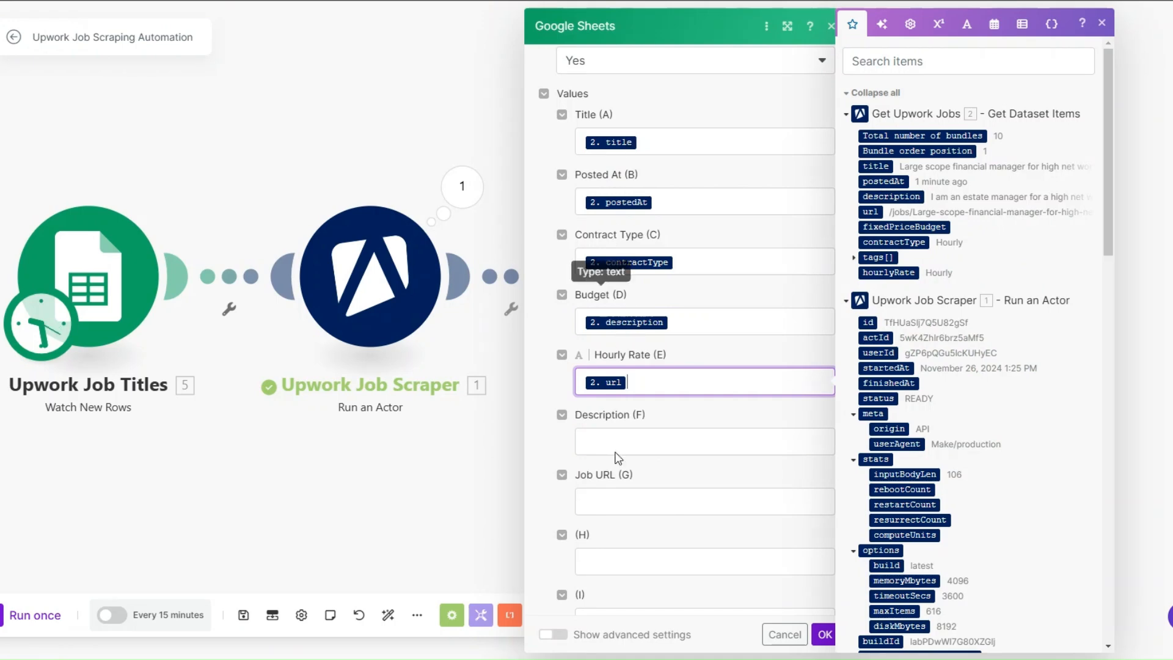
pyautogui.click(821, 635)
pyautogui.click(822, 635)
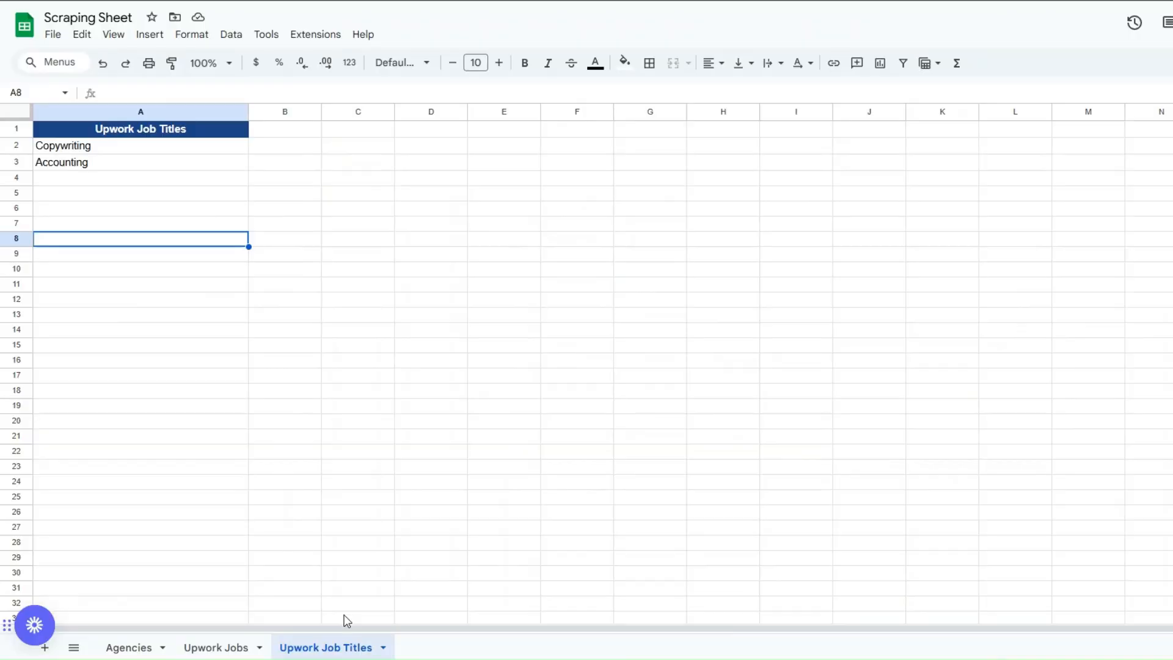
# Switch to the Scraping Sheet spreadsheet and replace Accounting in cell A3 of the Upwork Job Titles sheet with "full stack developer".
pyautogui.click(69, 148)
pyautogui.doubleClick(90, 166)
pyautogui.moveTo(91, 167); pyautogui.dragTo(27, 163)
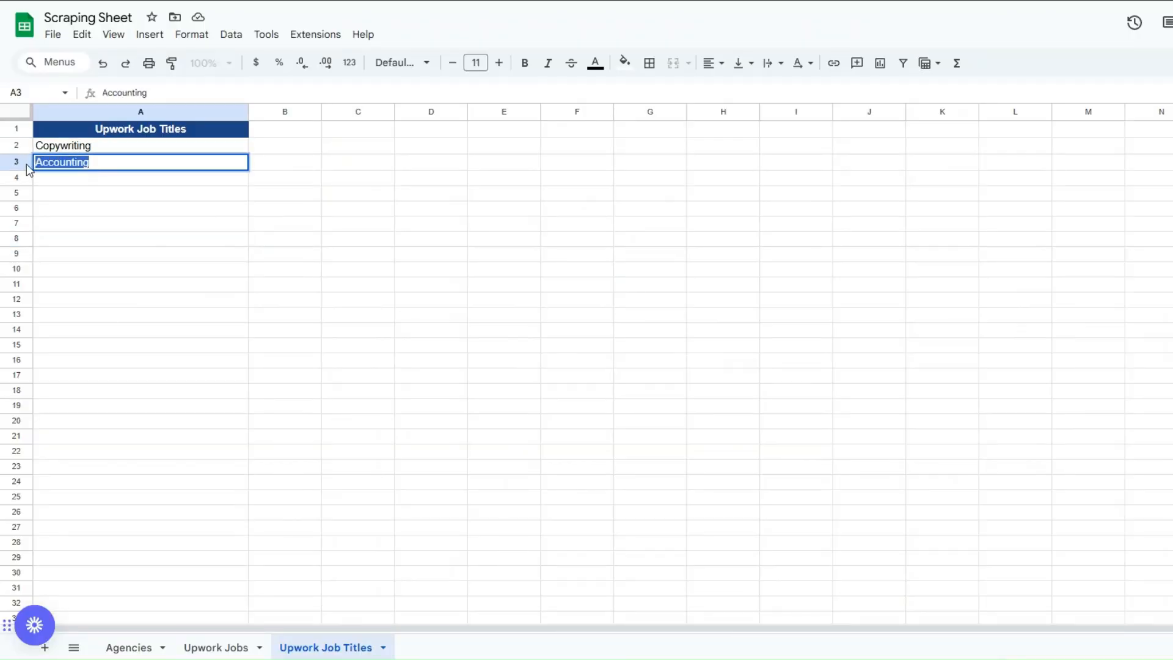
pyautogui.write('fu')
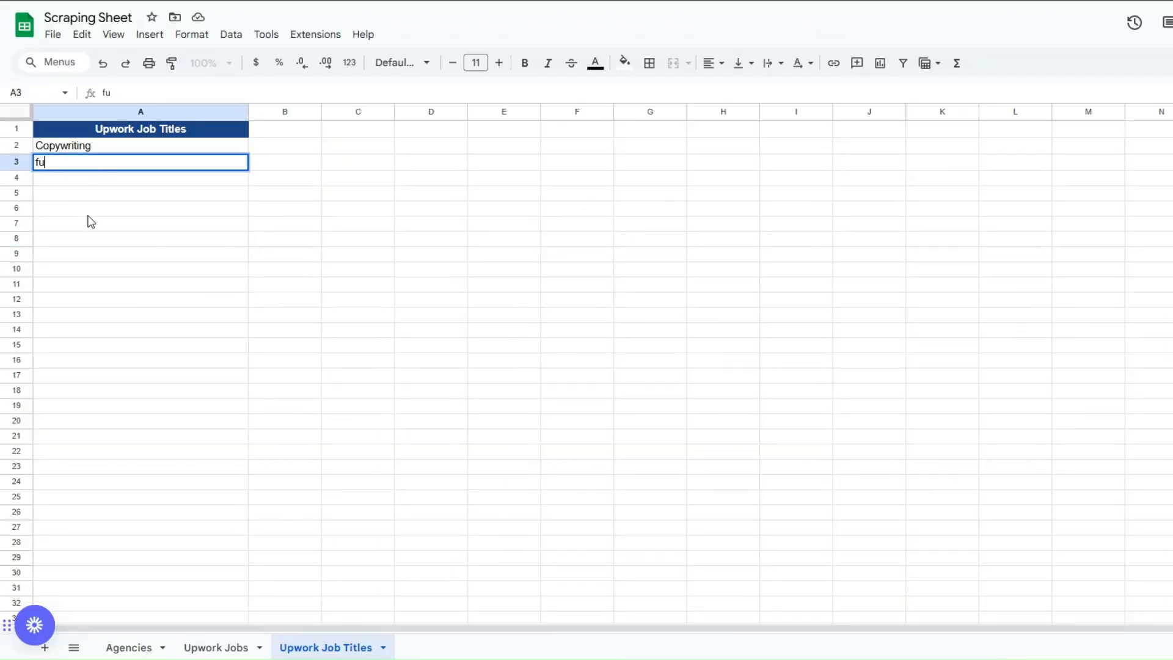
pyautogui.write('developer')
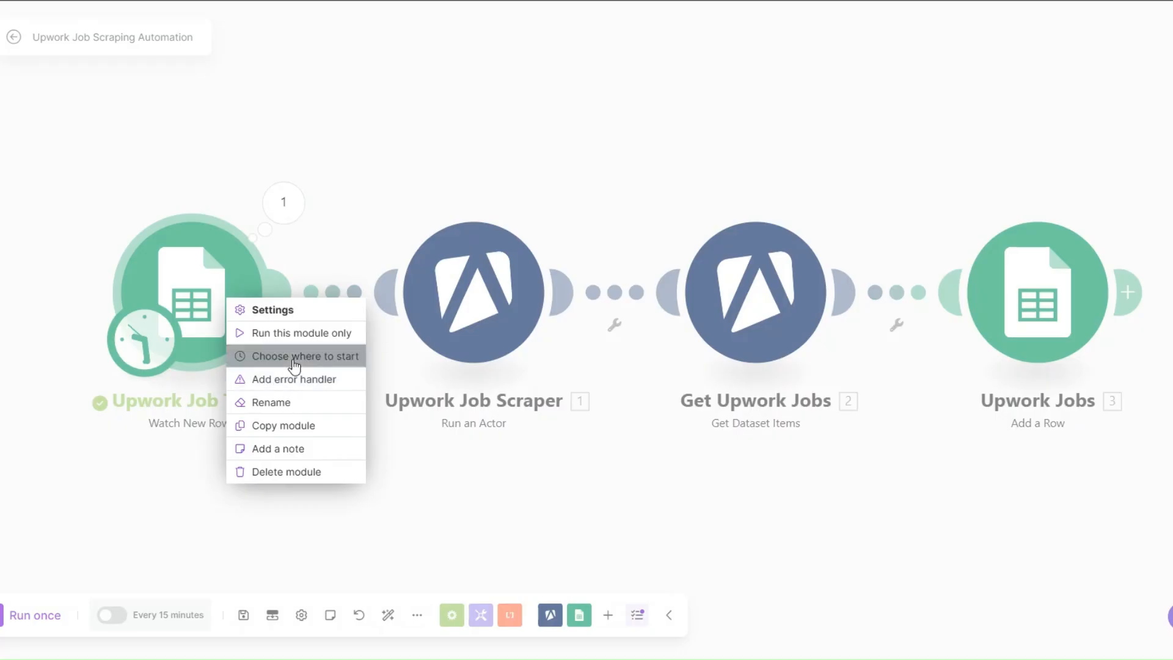
# Set the starting point of the Upwork Job Titles module to All.
pyautogui.click(289, 355)
pyautogui.click(301, 323)
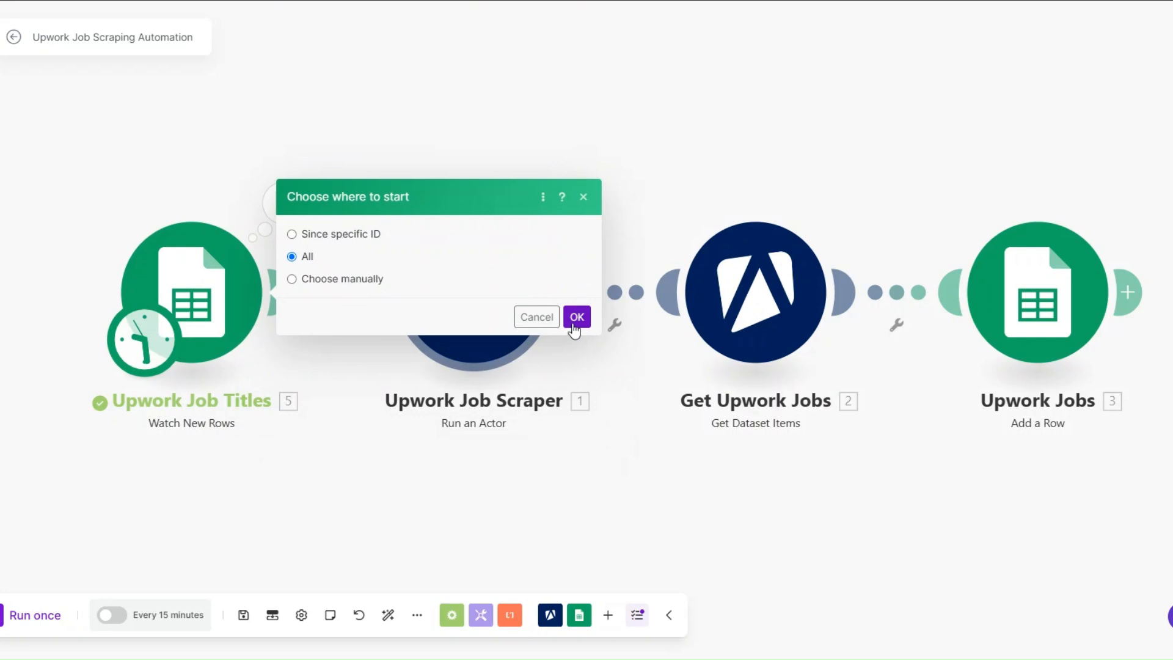
pyautogui.click(575, 314)
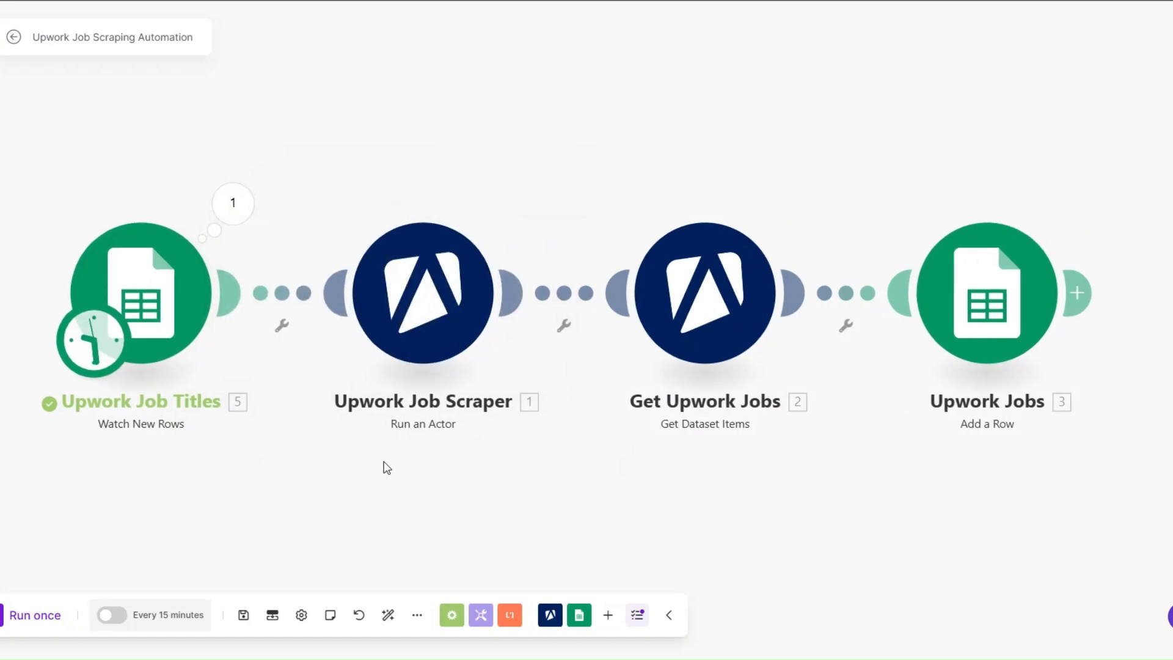
# Run only the Upwork Job Titles module and check the job titles in its output bundles.
pyautogui.rightClick(147, 294)
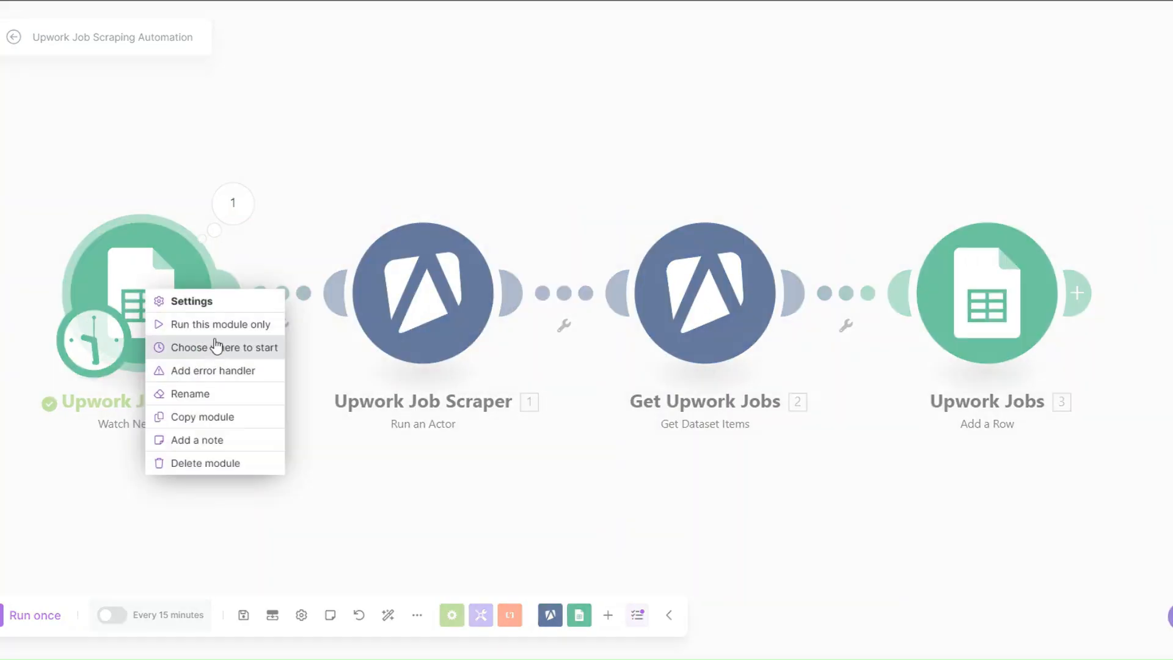
pyautogui.click(232, 202)
pyautogui.moveTo(468, 165); pyautogui.dragTo(515, 165)
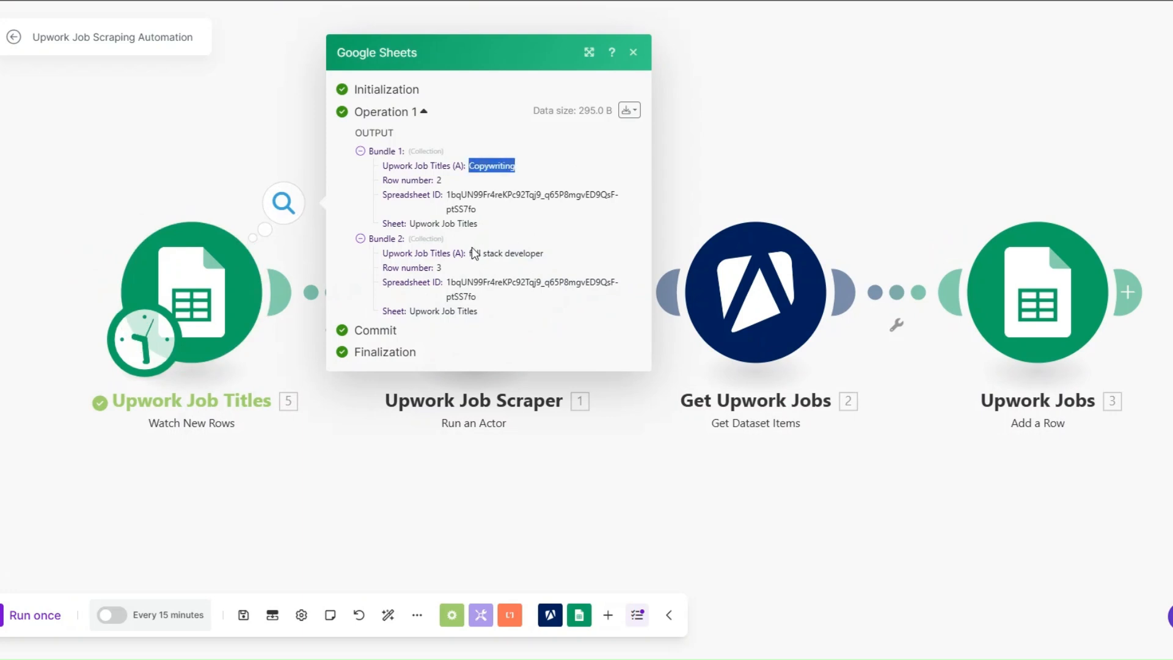
pyautogui.moveTo(471, 251); pyautogui.dragTo(569, 251)
pyautogui.click(405, 450)
# Set the Upwork Job Titles module to start from All rows again and run the whole scenario once.
pyautogui.rightClick(172, 291)
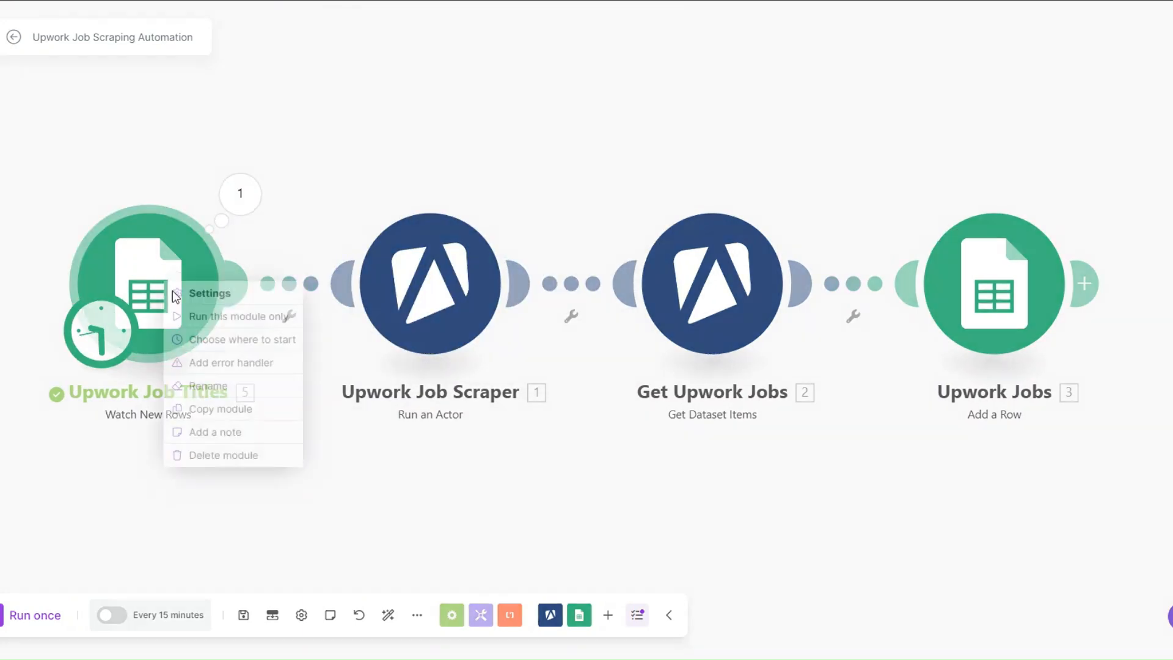
pyautogui.click(231, 339)
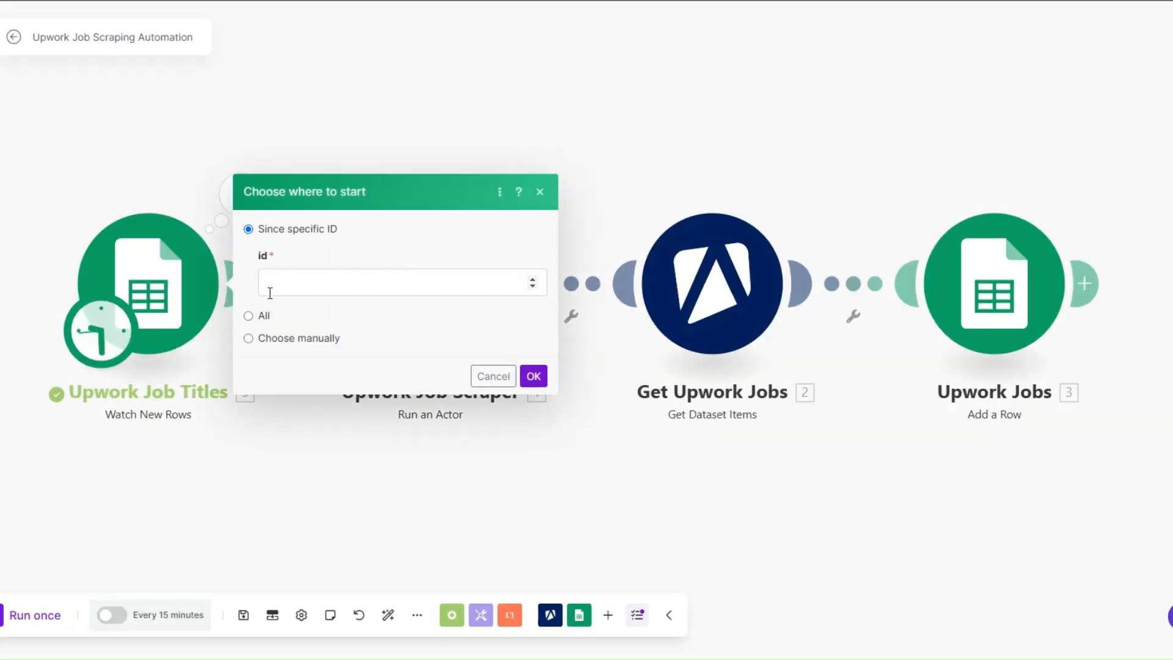
pyautogui.click(249, 316)
pyautogui.click(534, 309)
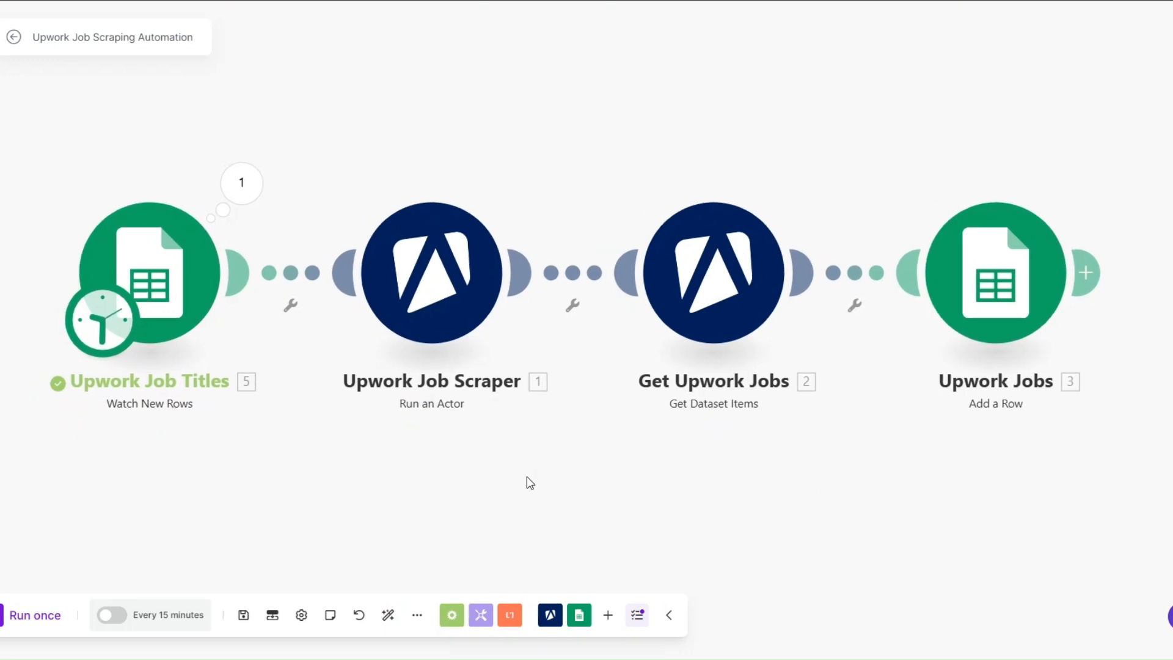
pyautogui.click(32, 615)
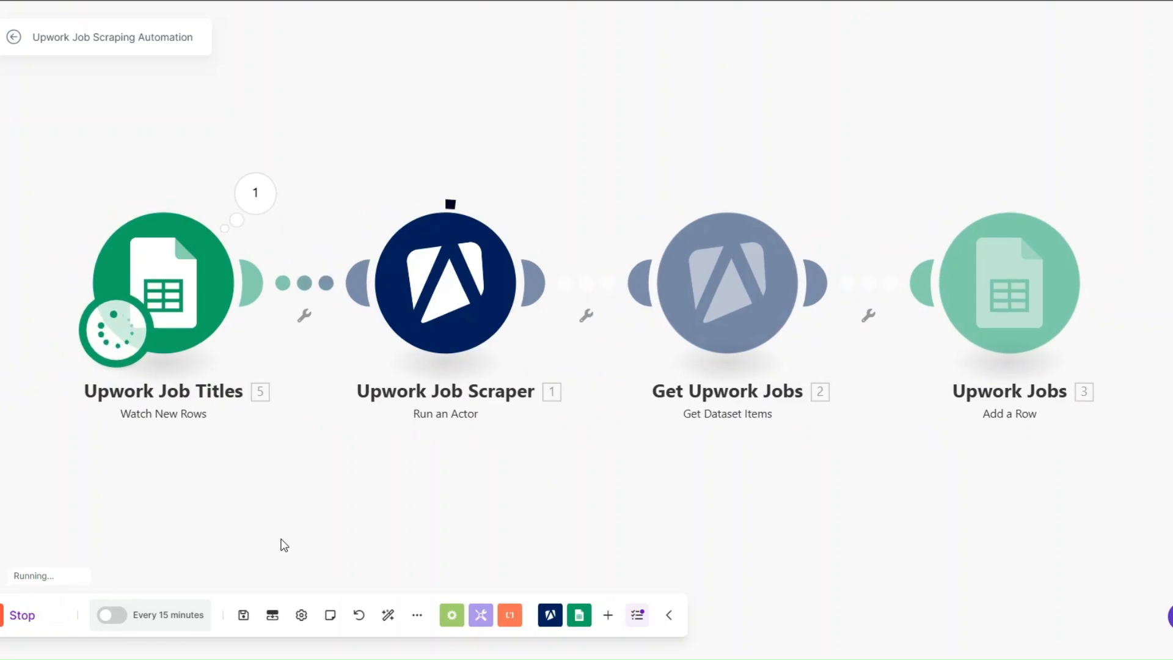